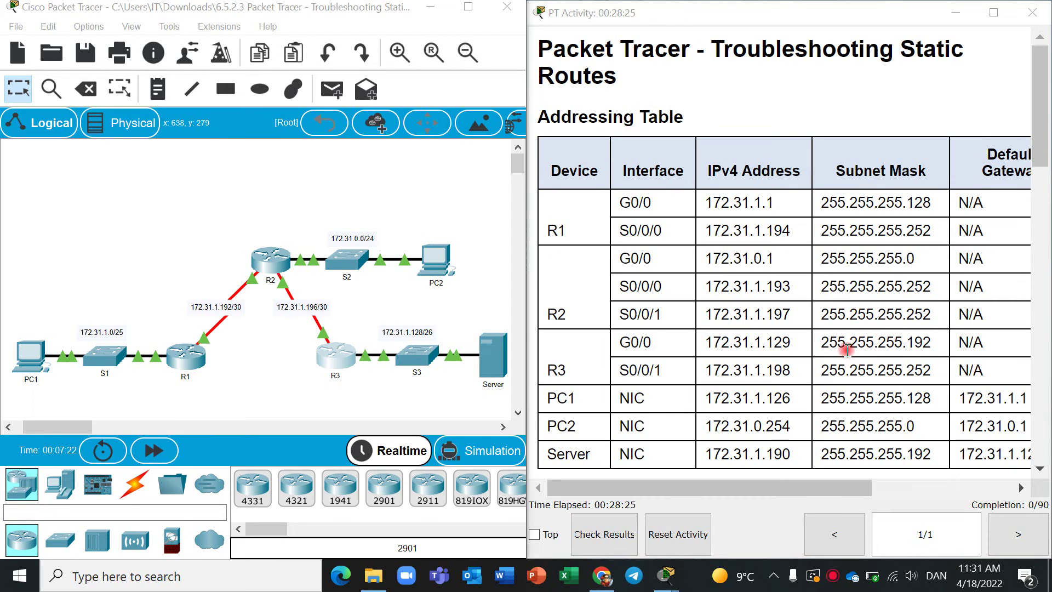
Review the activity's addressing table, objectives, background and Part 1 instructions on locating the problem.
scroll(894, 289, "right", 5)
scroll(893, 289, "left", 5)
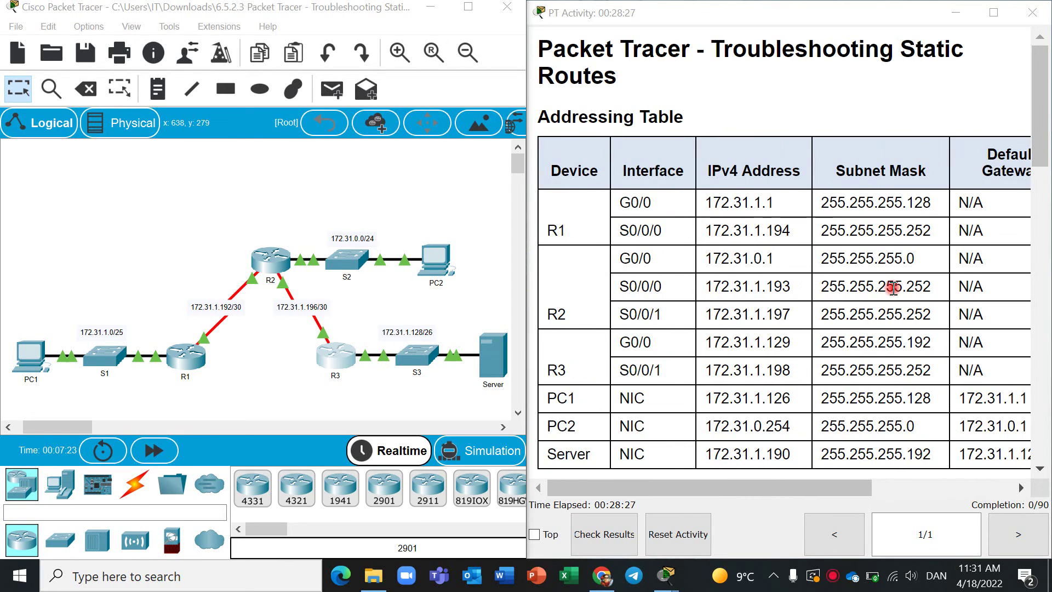
scroll(893, 289, "down", 2)
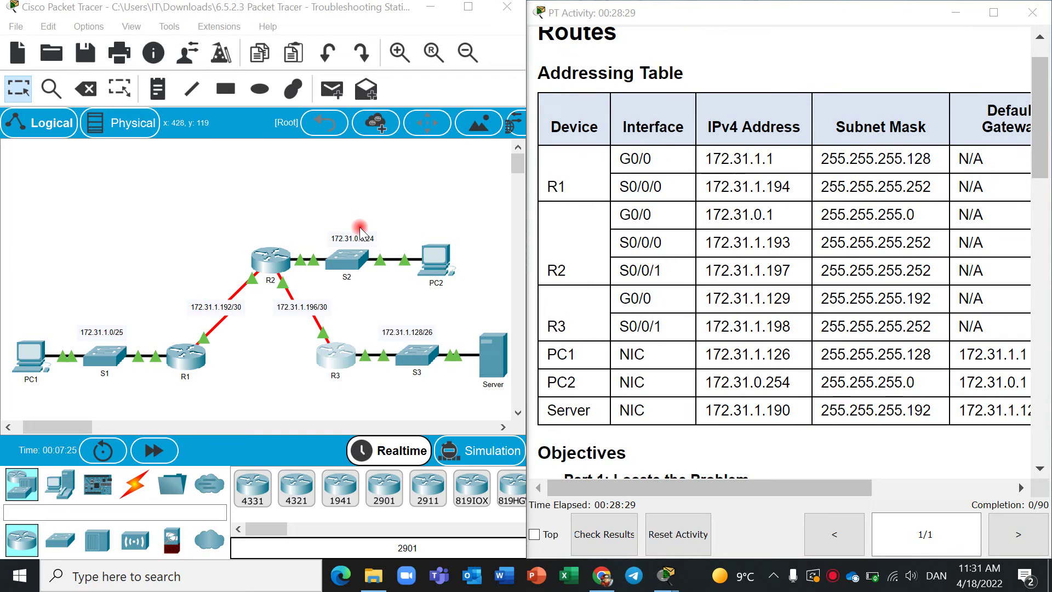
scroll(651, 296, "down", 5)
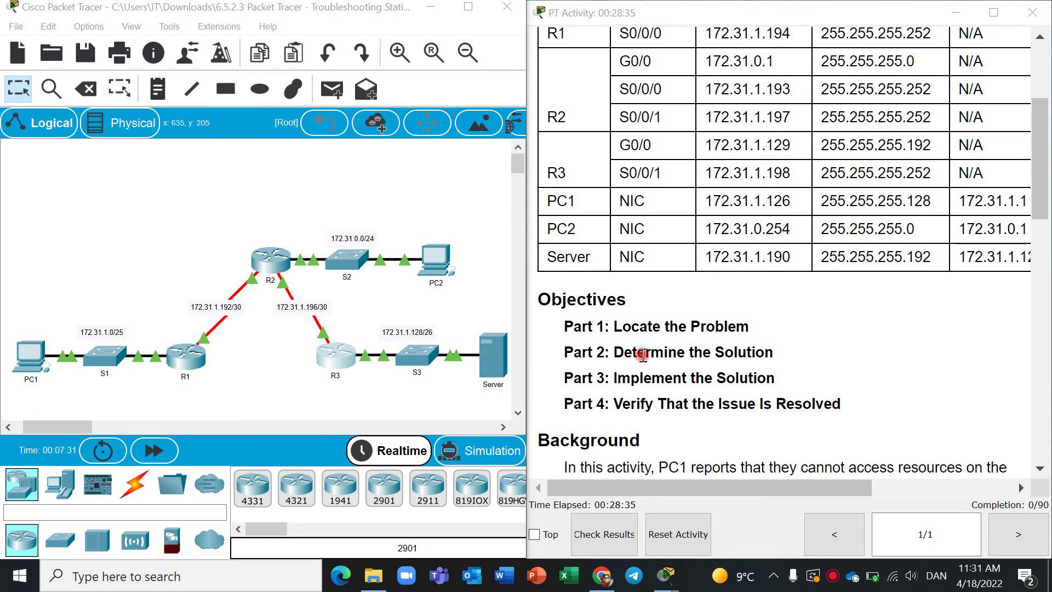
scroll(653, 358, "down", 3)
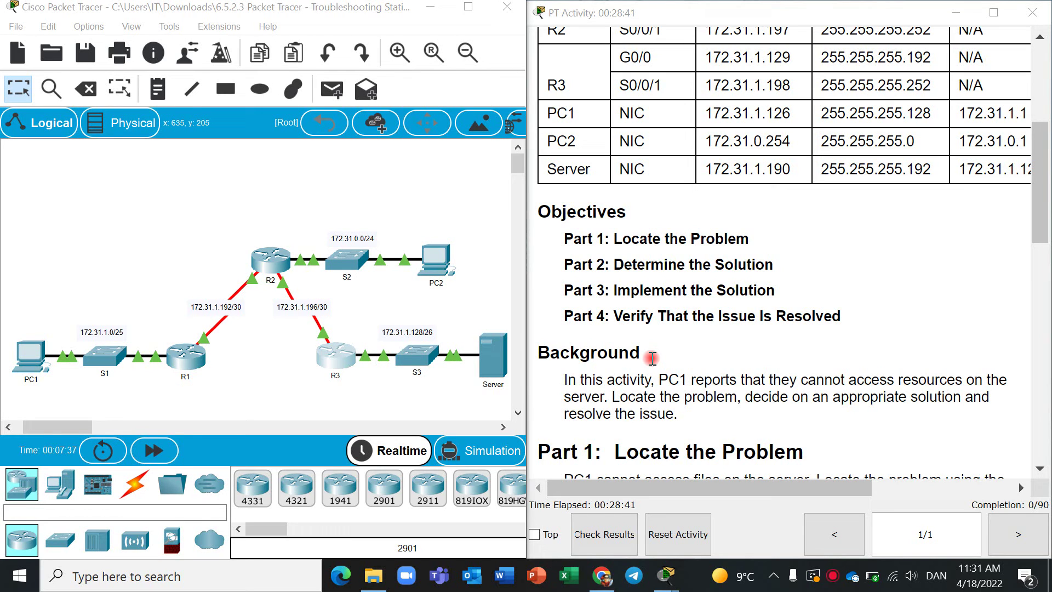
scroll(653, 358, "down", 5)
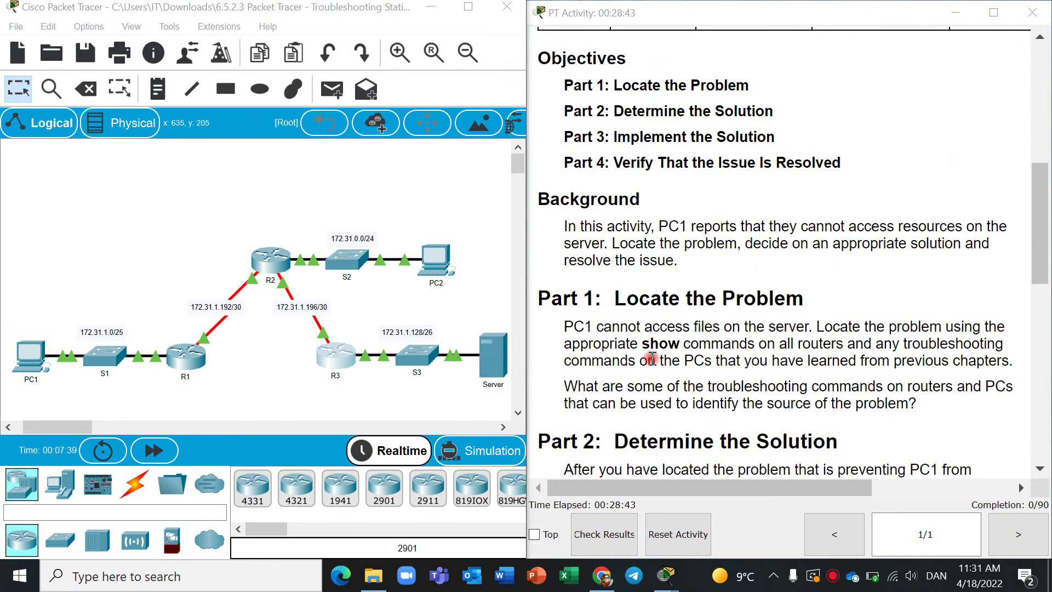
scroll(652, 357, "down", 1)
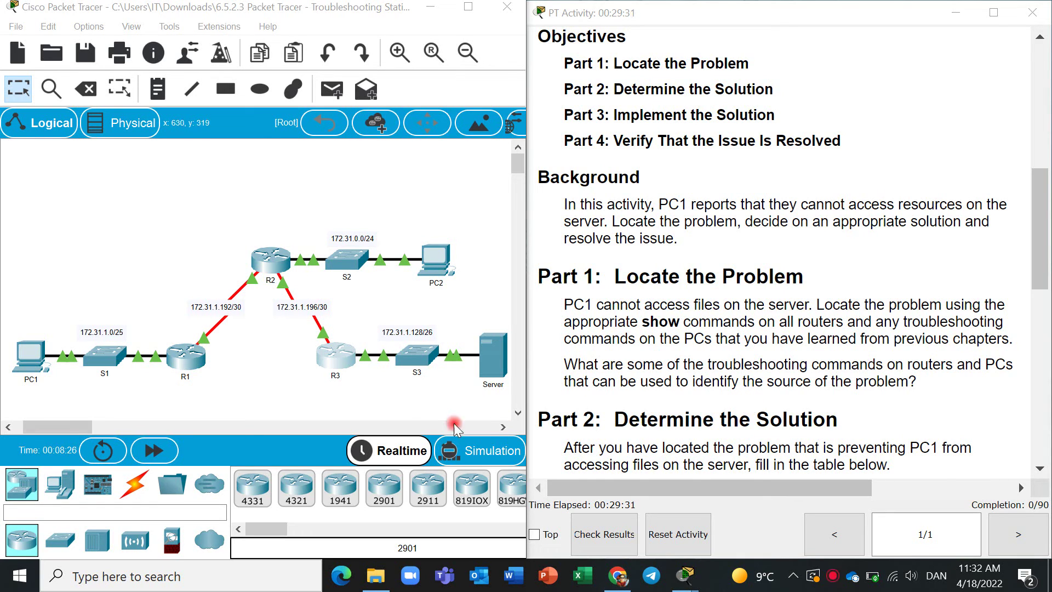
Copy the IPv4 address from the Server's IP configuration and close the Server window.
left_click(500, 375)
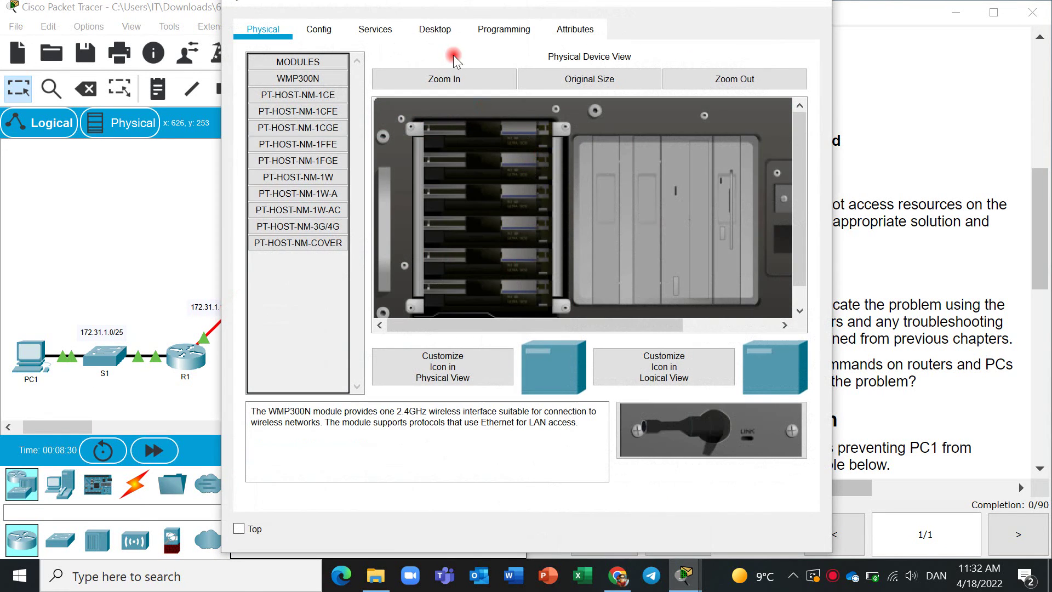
left_click(435, 30)
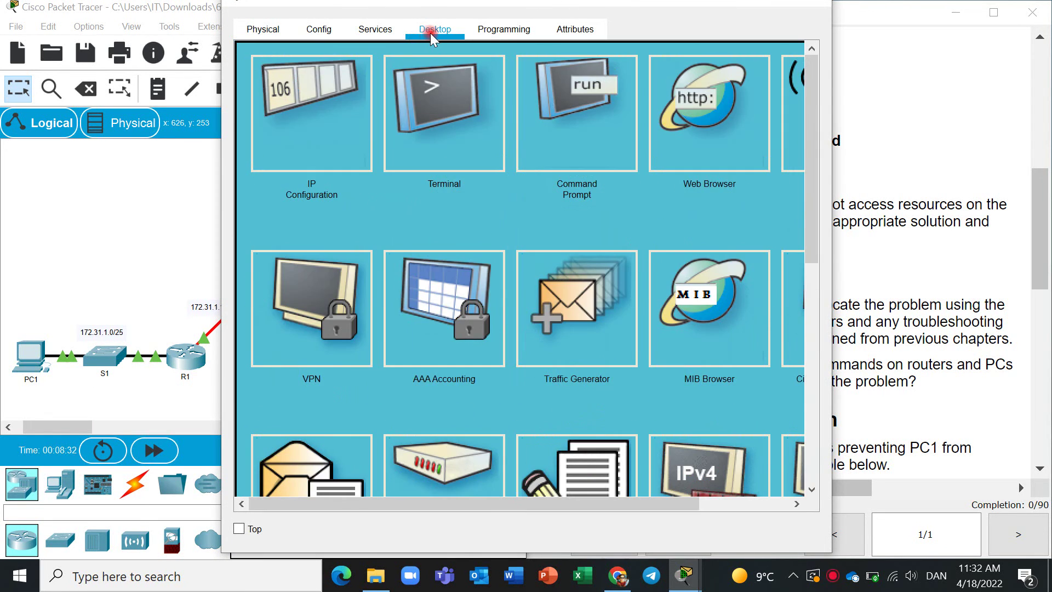
left_click(331, 103)
left_click(474, 138)
left_click_drag(475, 138, 405, 148)
key("ctrl+c")
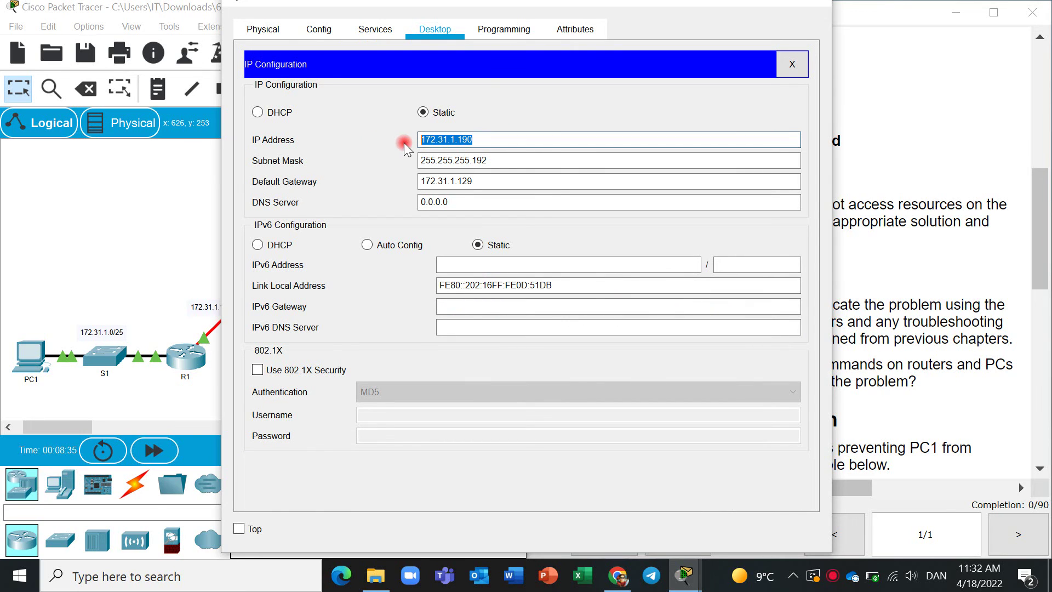
left_click(814, 5)
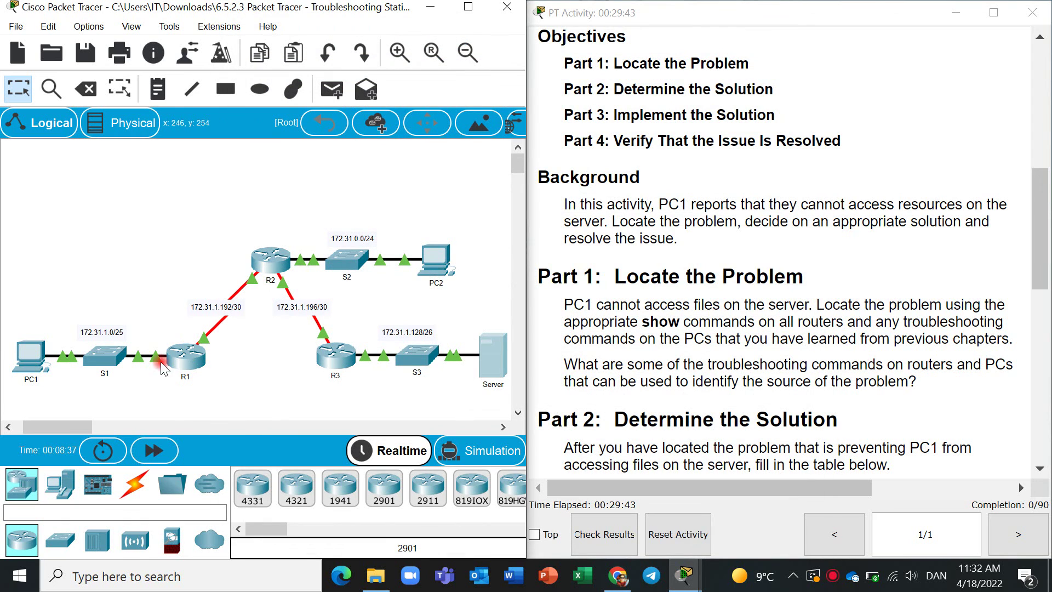
Ping the Server at 172.31.1.190 from PC1's command prompt, stopping the ping before it completes.
left_click(27, 357)
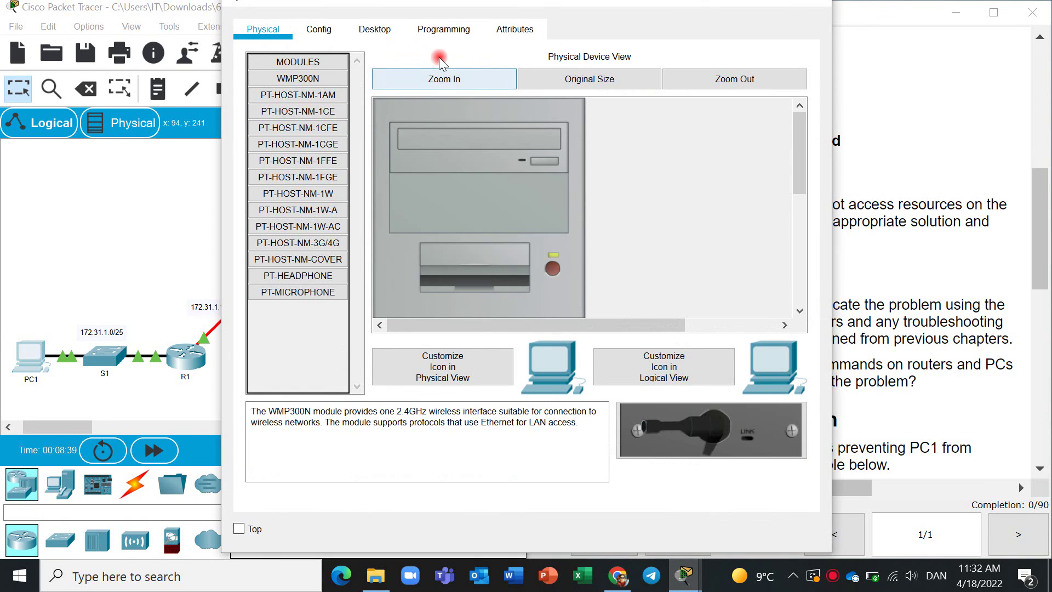
left_click(392, 40)
left_click(705, 111)
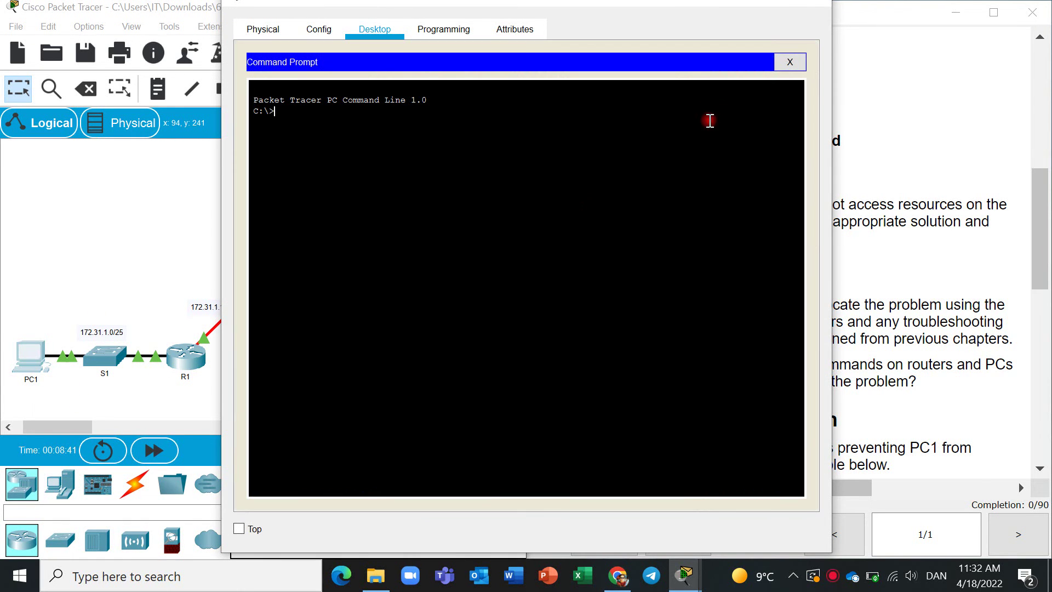
type("ping")
right_click(473, 142)
left_click(487, 168)
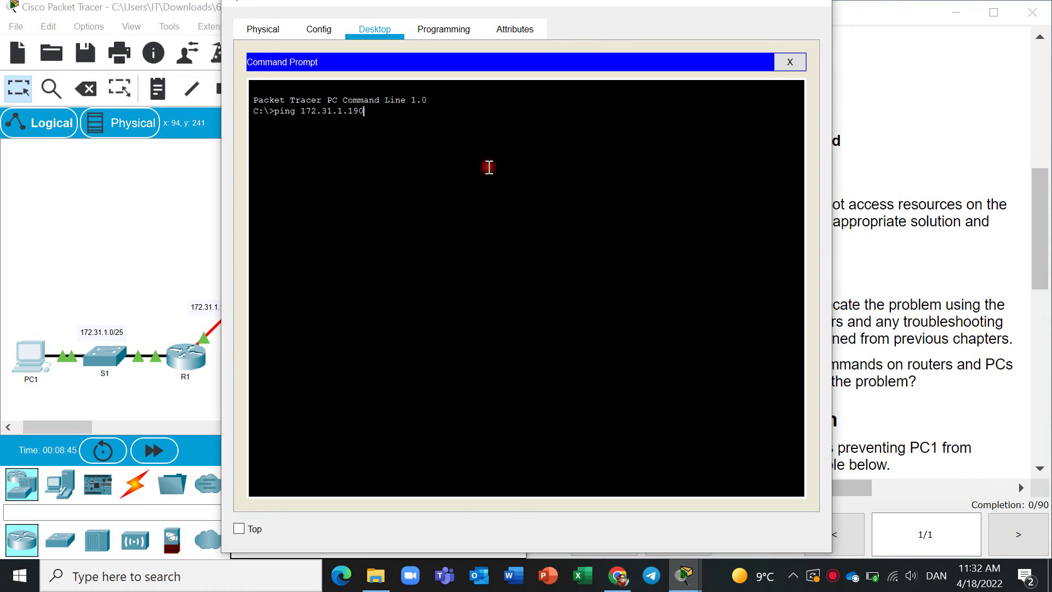
key("Return")
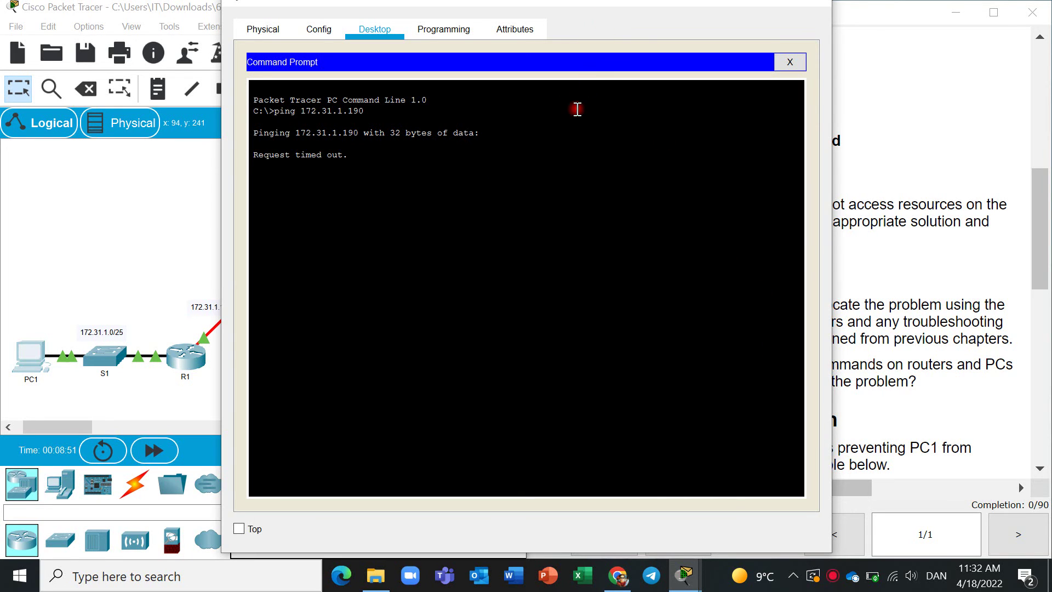
key("ctrl+c")
Trace the route from PC1 to 172.31.1.190 with tracert, interrupt the trace, and minimize the PC1 window.
type("tracert")
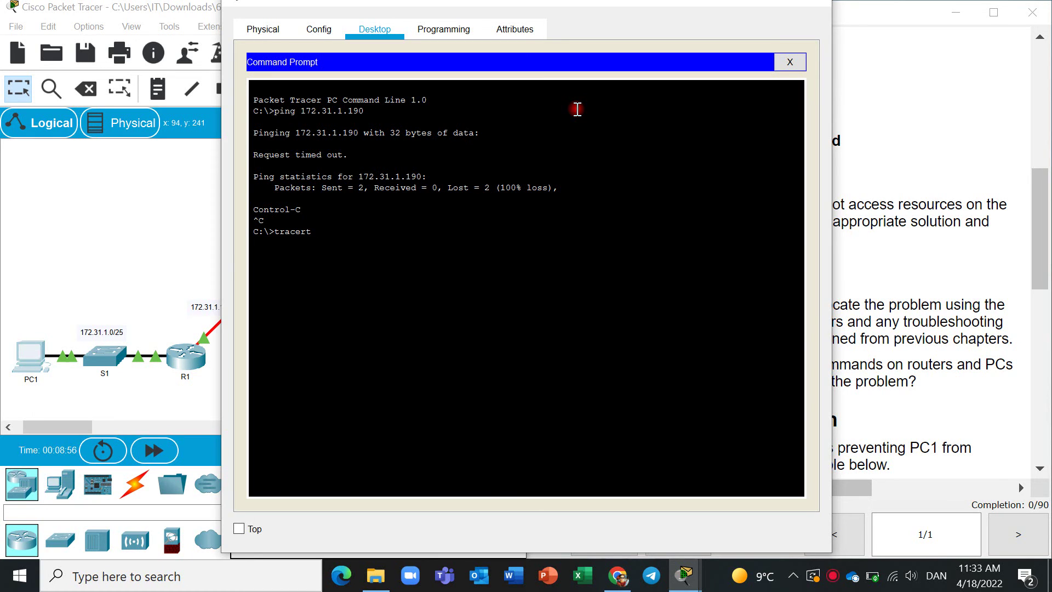
right_click(446, 221)
left_click(487, 246)
key("Return")
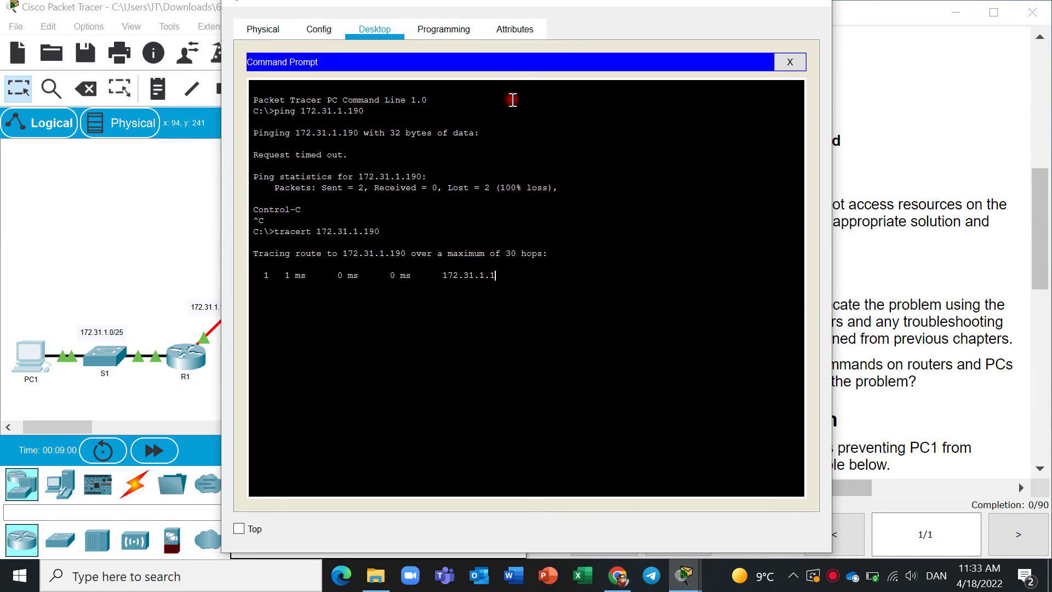
left_click_drag(576, 7, 747, 21)
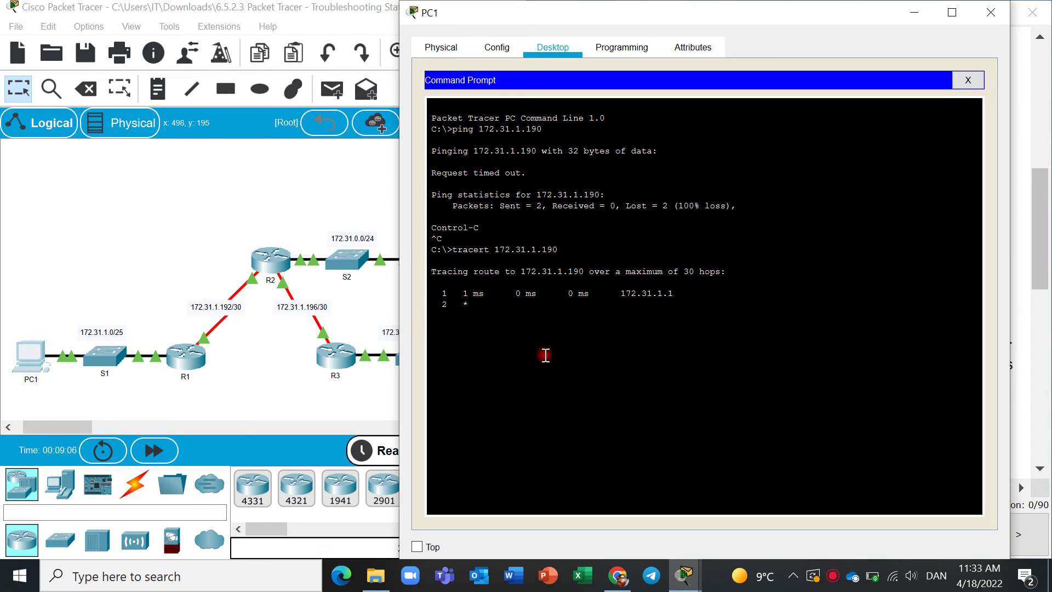
key("ctrl+c")
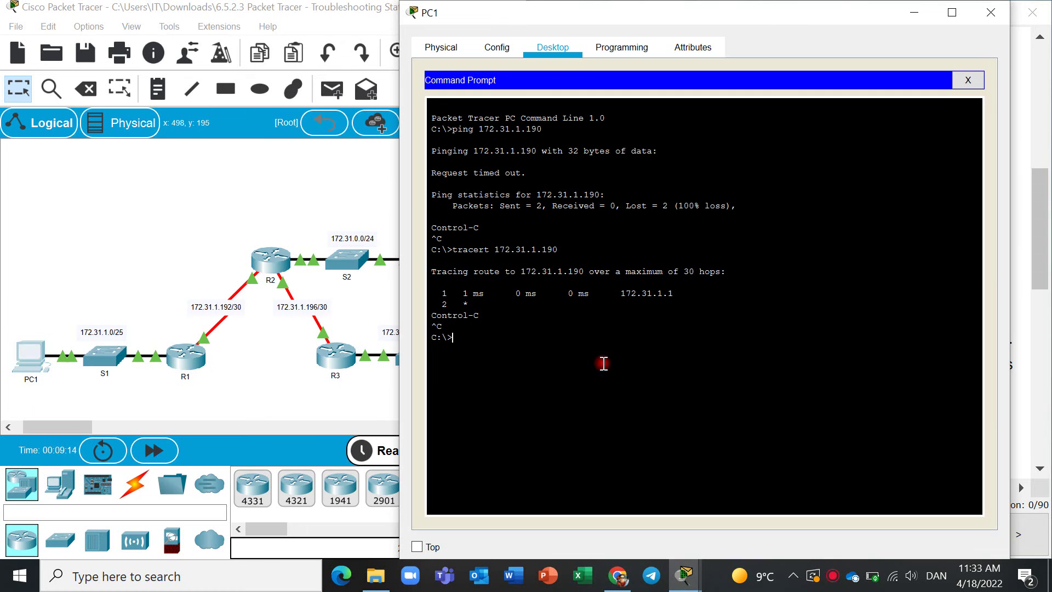
left_click(912, 12)
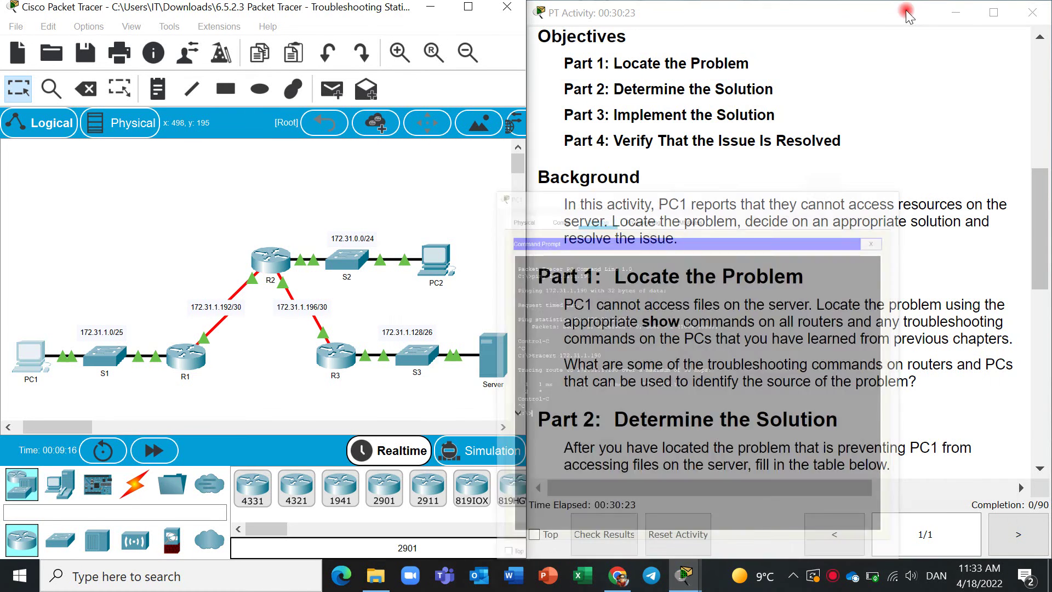
Enter privileged mode on router R1, examine its routing table with show ip route, and close R1's window.
left_click(186, 355)
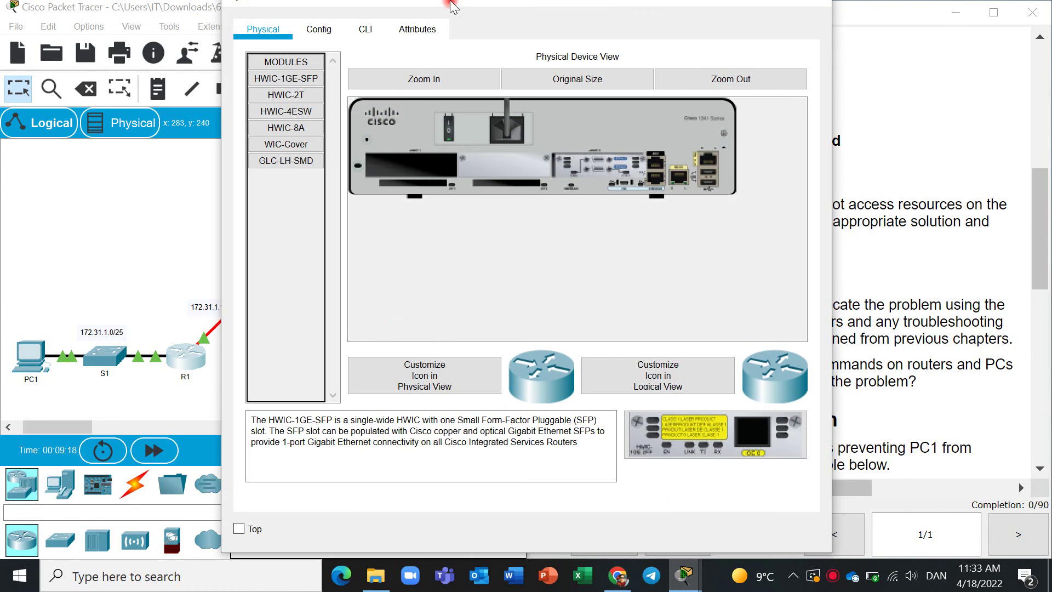
left_click(373, 33)
key("Return")
key("Return")
key("Return")
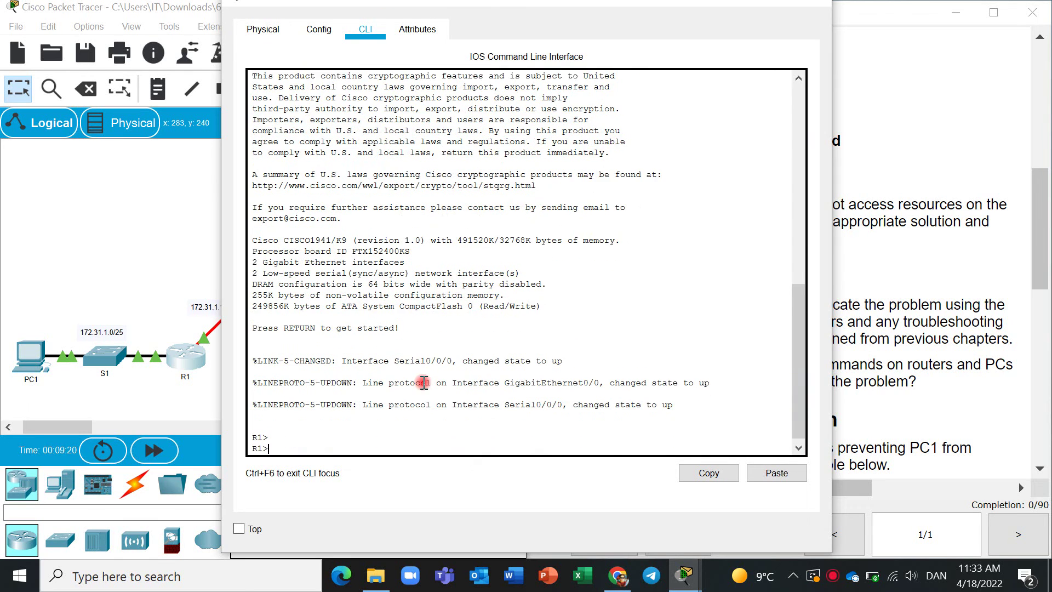
left_click(424, 382)
type("en")
key("Return")
type("sh")
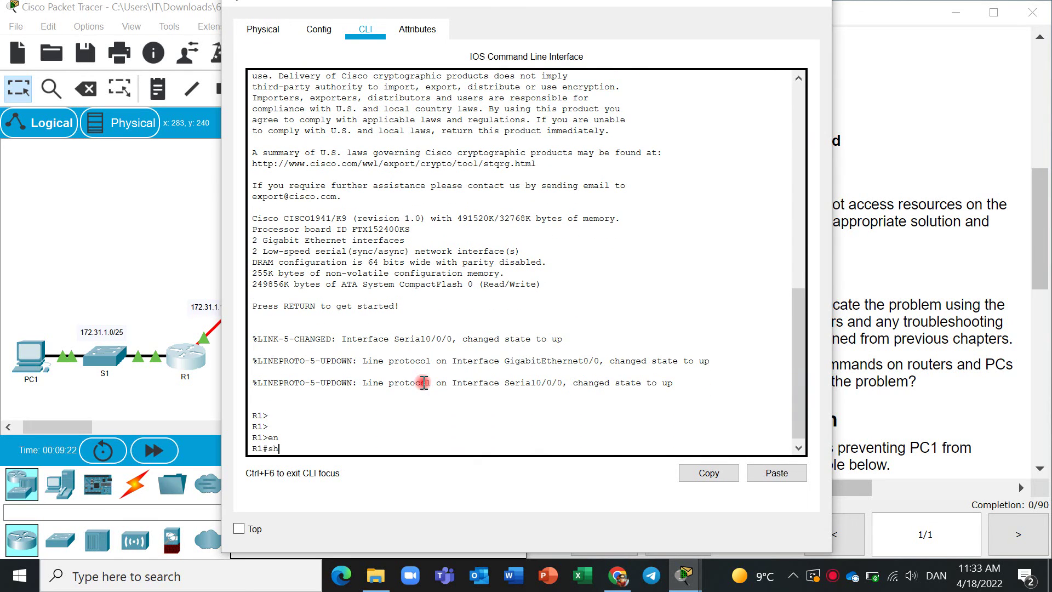
type("ow ip route")
key("Return")
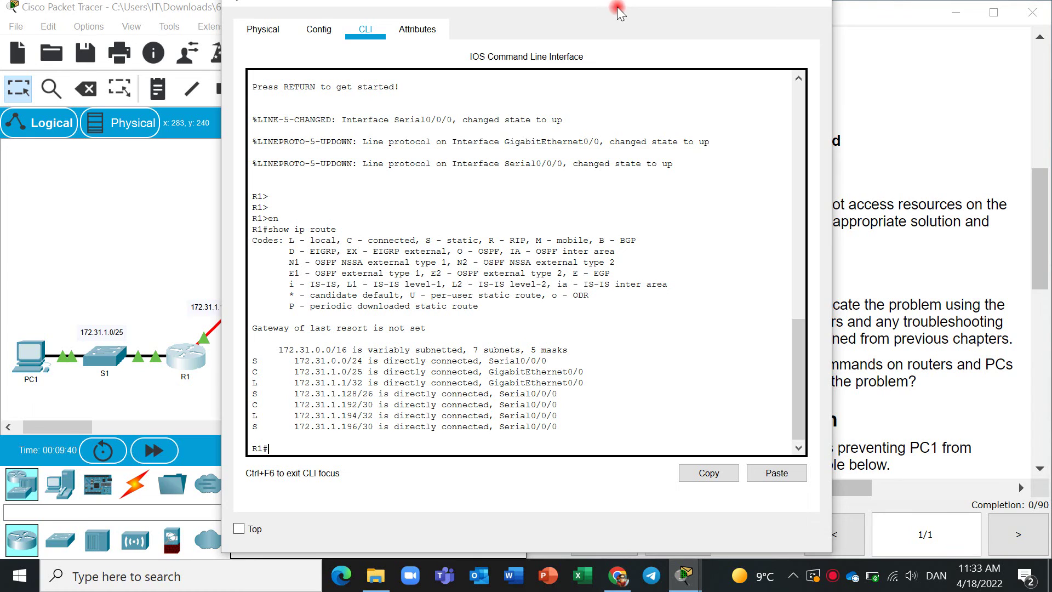
left_click_drag(620, 7, 660, 22)
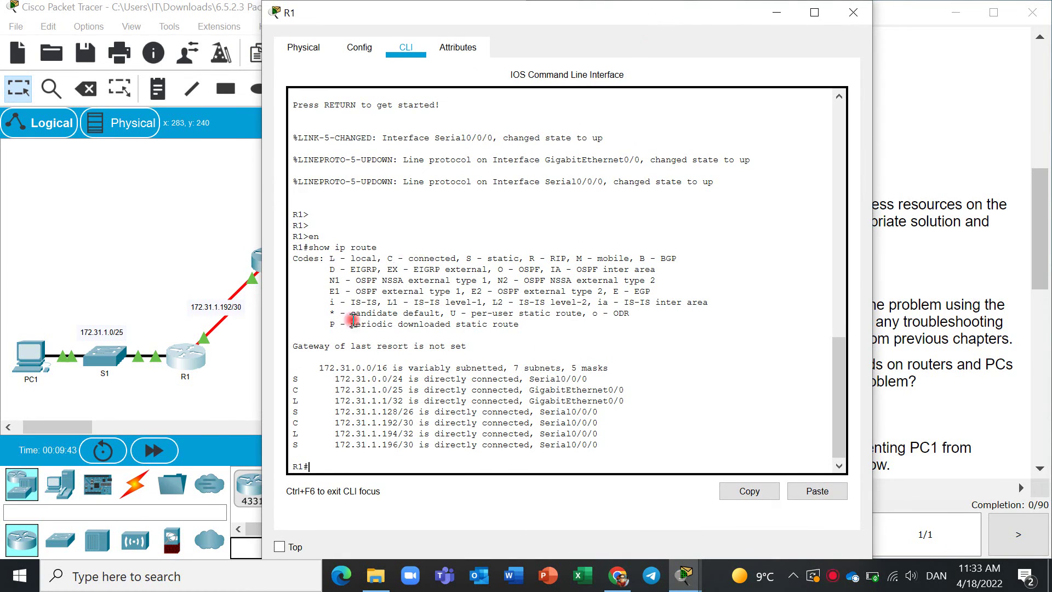
left_click(853, 16)
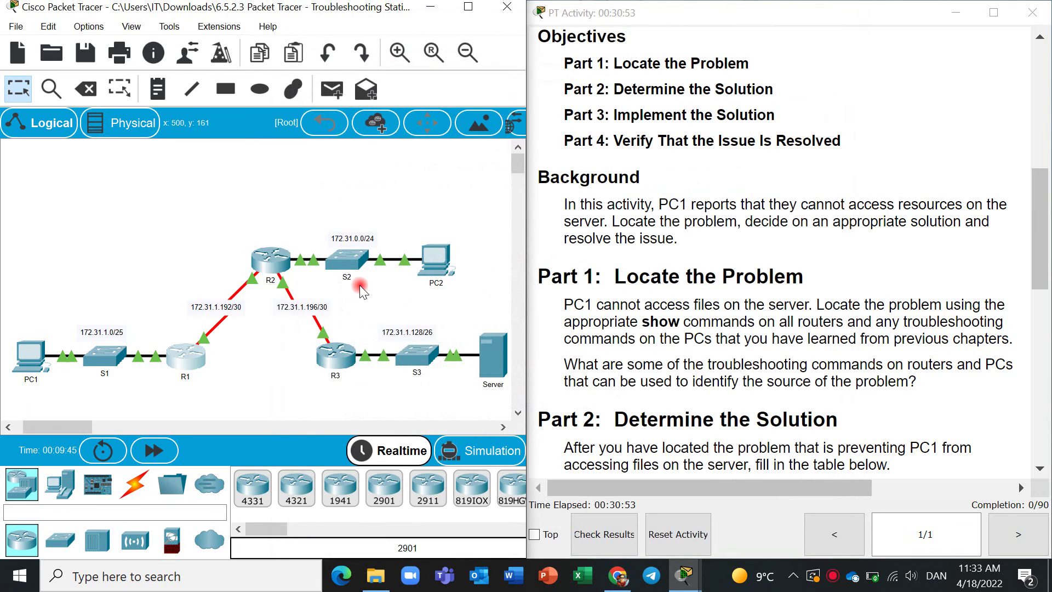
Enter privileged mode on router R2 and examine its routing table with show ip route.
left_click(261, 281)
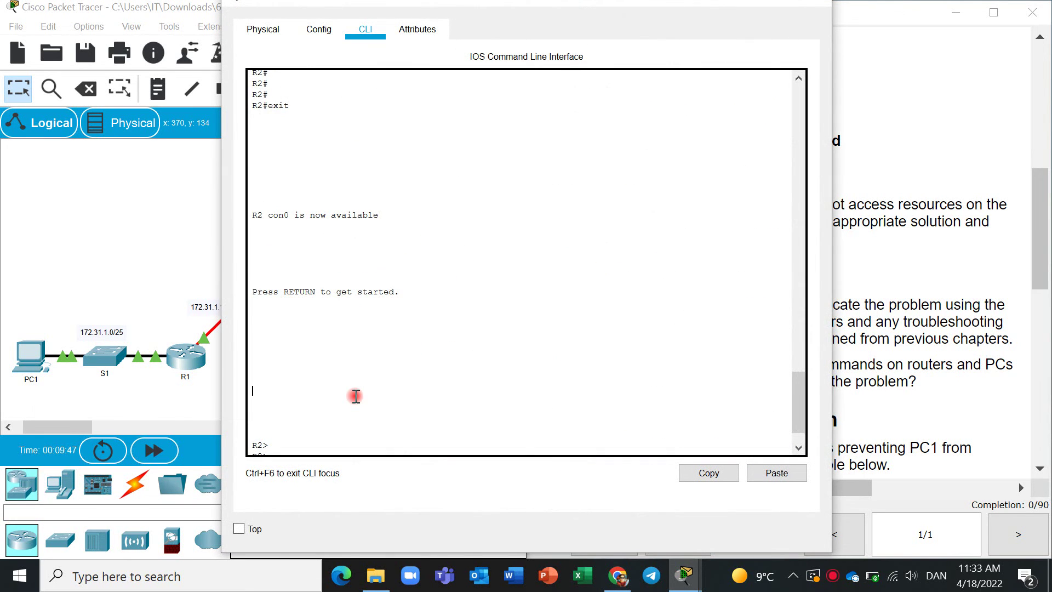
key("Return")
key("Return")
key("Return")
key("Return")
key("Return")
key("Return")
type("en")
key("Return")
type("sho")
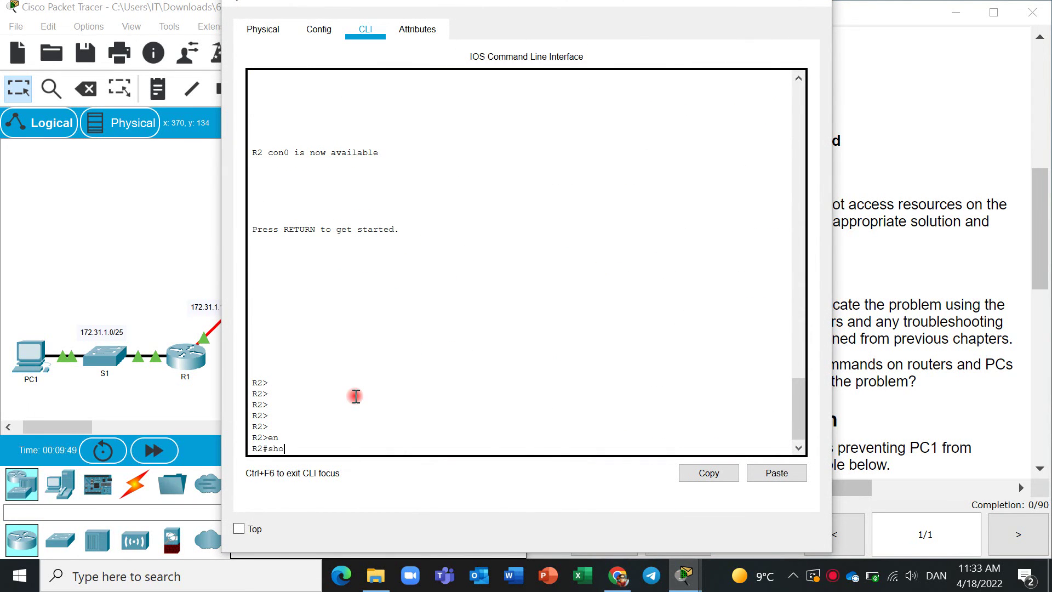
type("w ip route")
key("Return")
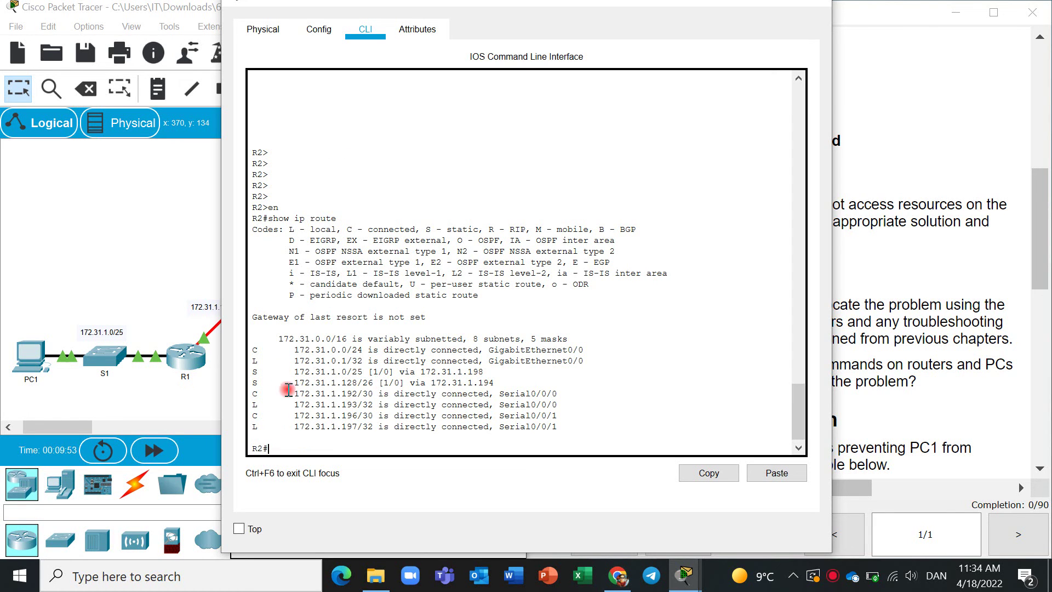
Enter privileged mode on router R3 and examine its routing table with show ip route.
left_click(186, 415)
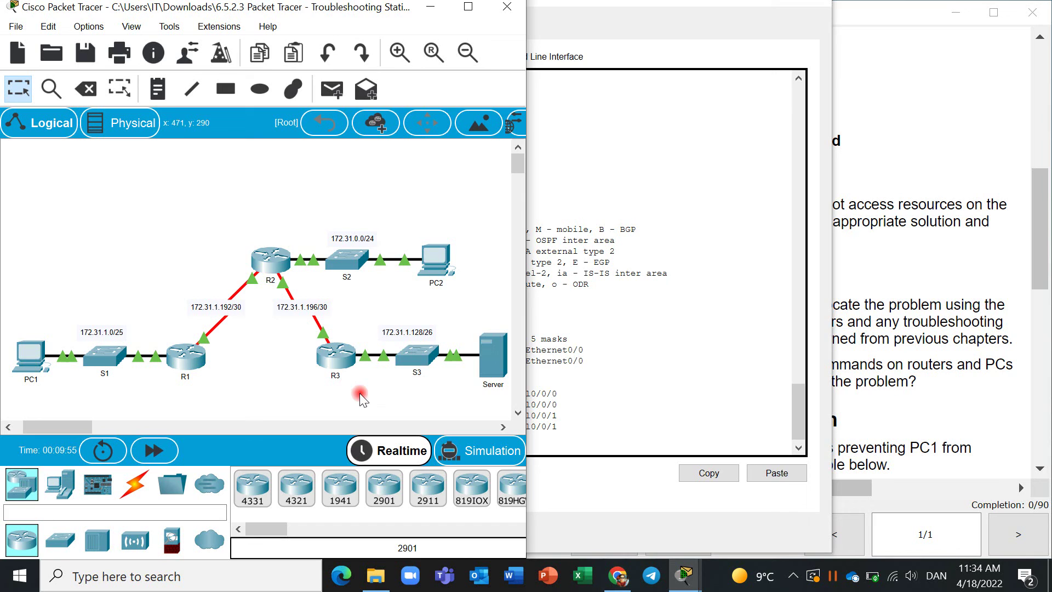
left_click(350, 366)
type("en")
key("Return")
key("Return")
key("Return")
key("Return")
key("Return")
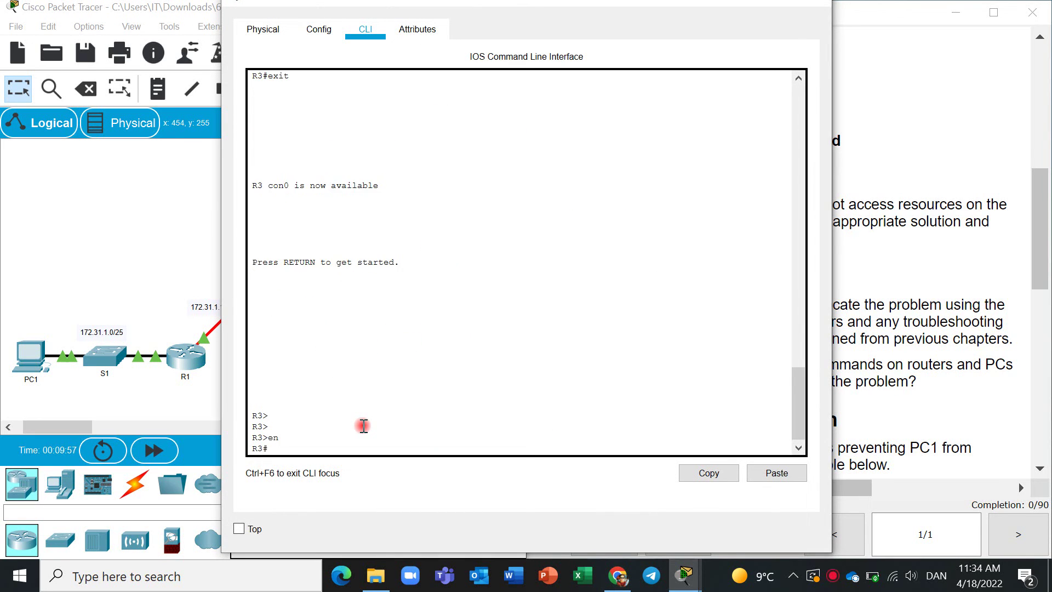
type("show i")
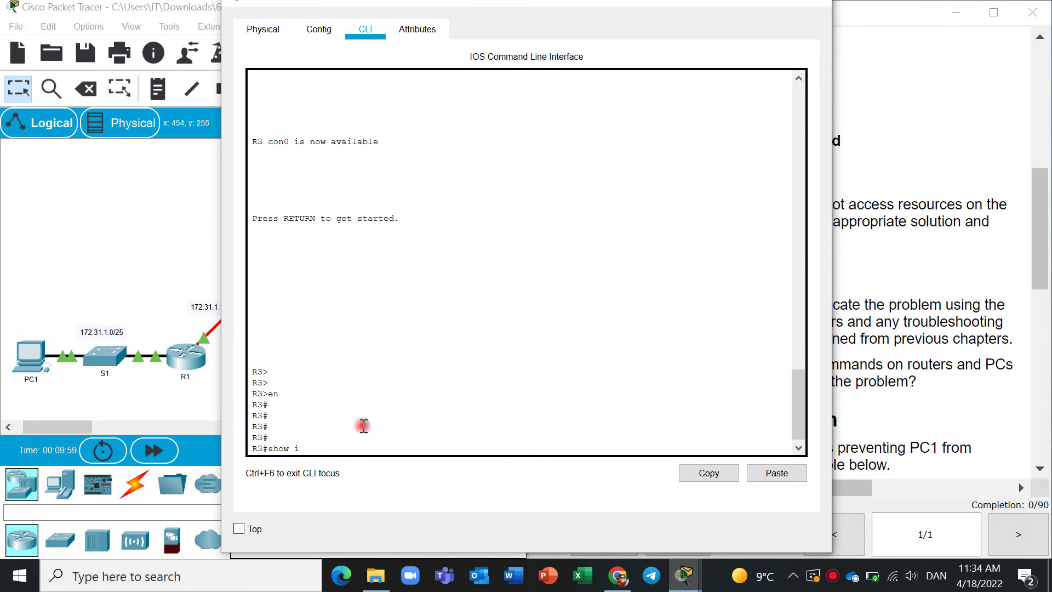
type("p route")
key("Return")
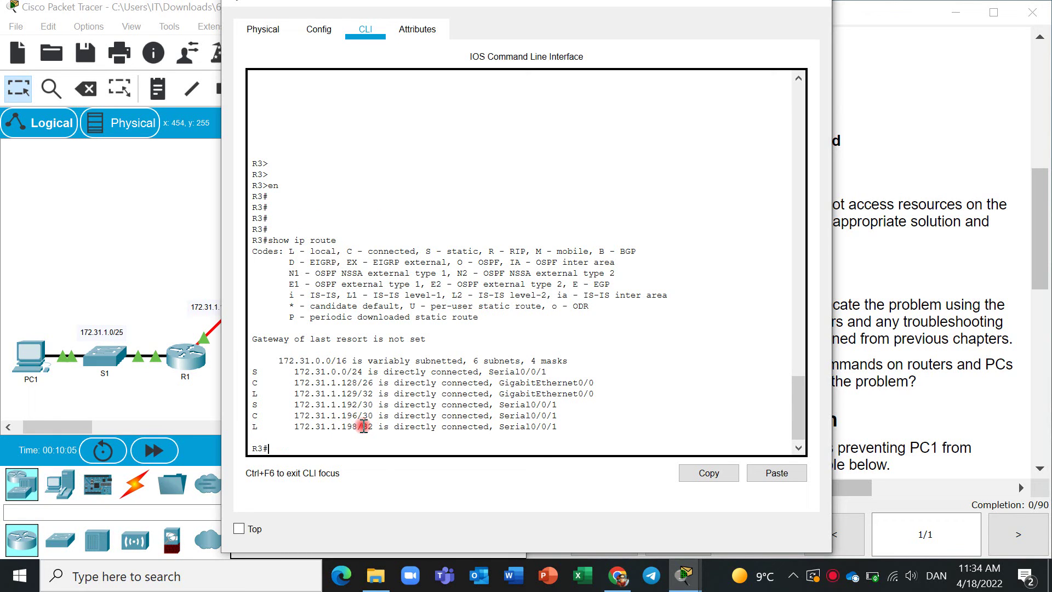
Put away the R3 and R2 windows and review the Part 2 and Part 3 instructions of the activity.
left_click(742, 7)
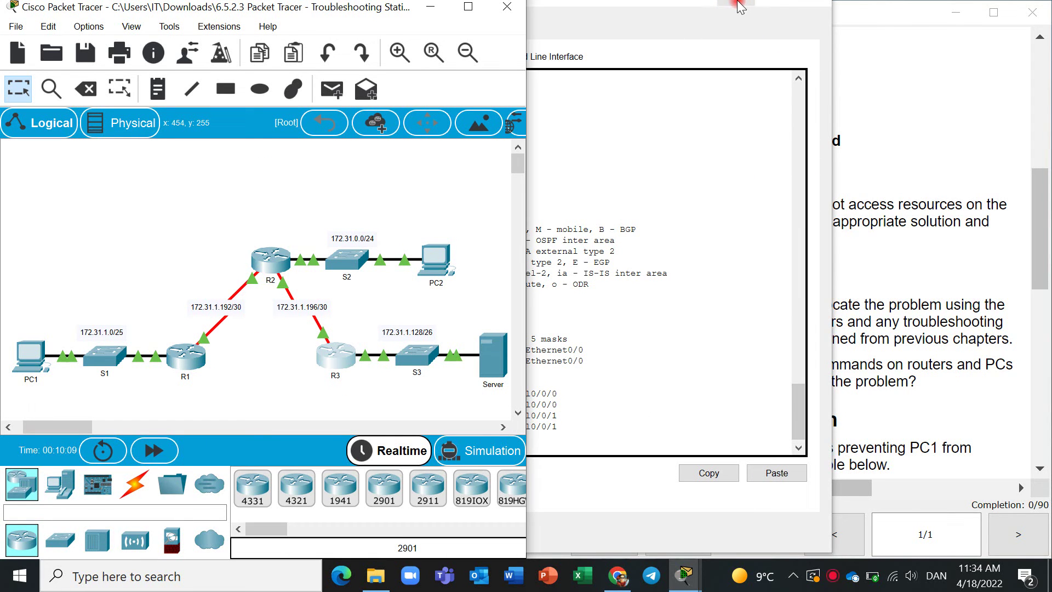
left_click(825, 6)
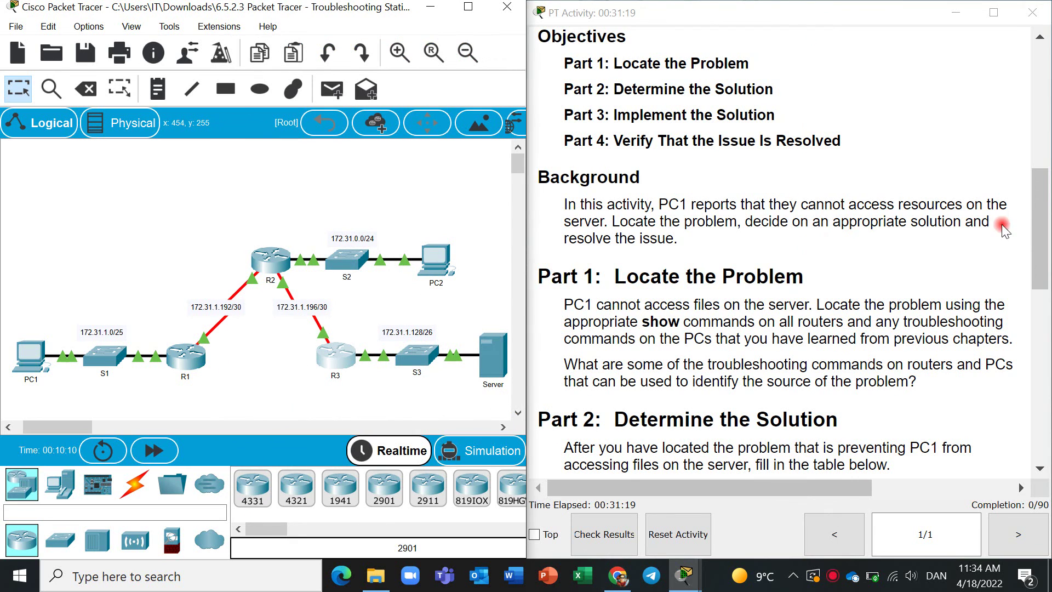
left_click_drag(1037, 255, 1038, 324)
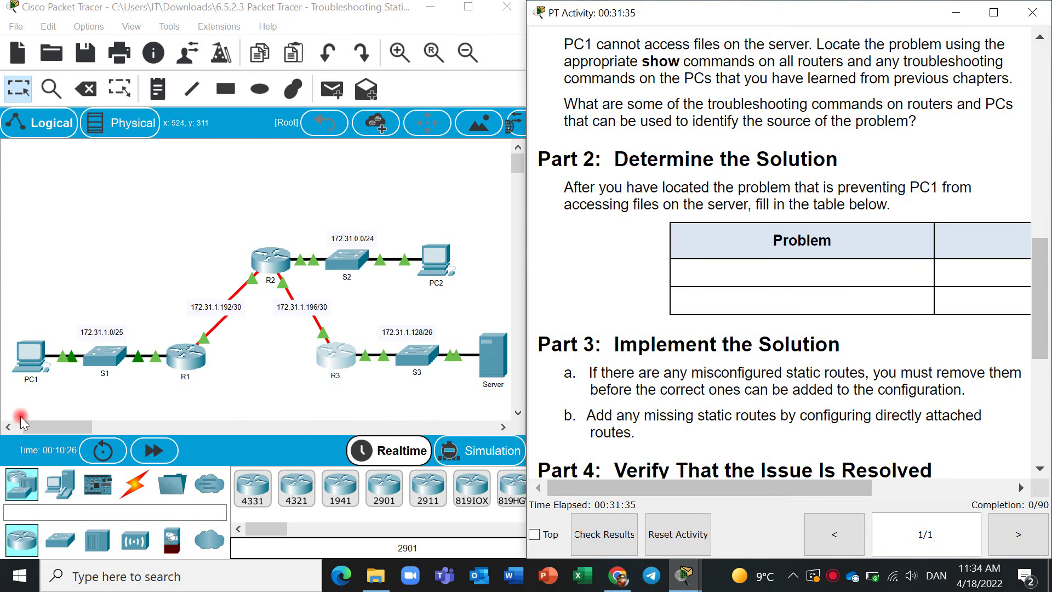
Review the ping and tracert output on PC1, put its window away, and return to the Part 1 instructions.
left_click(31, 376)
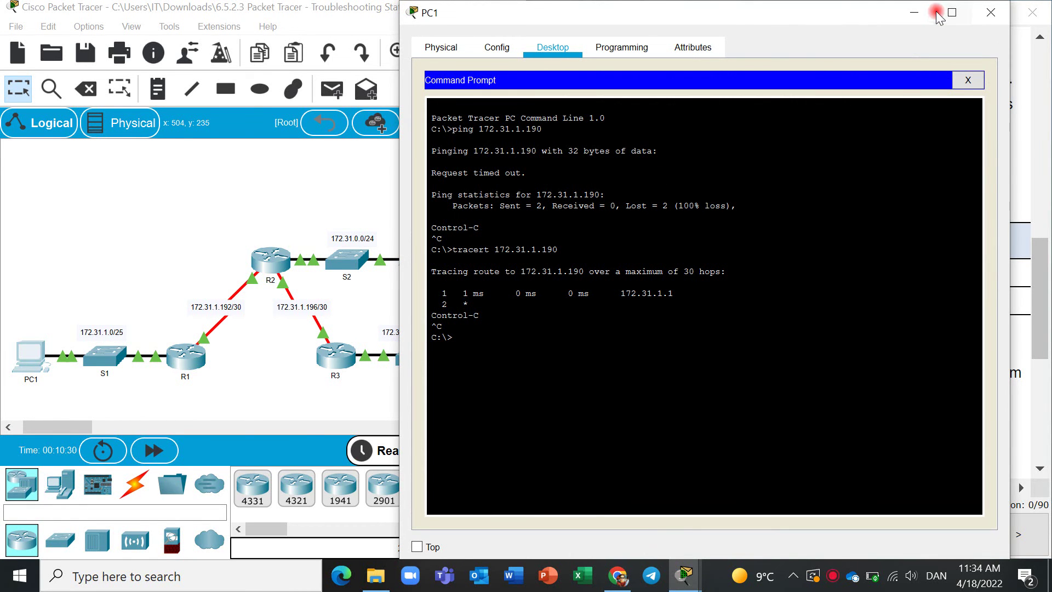
left_click(919, 12)
scroll(762, 220, "up", 4)
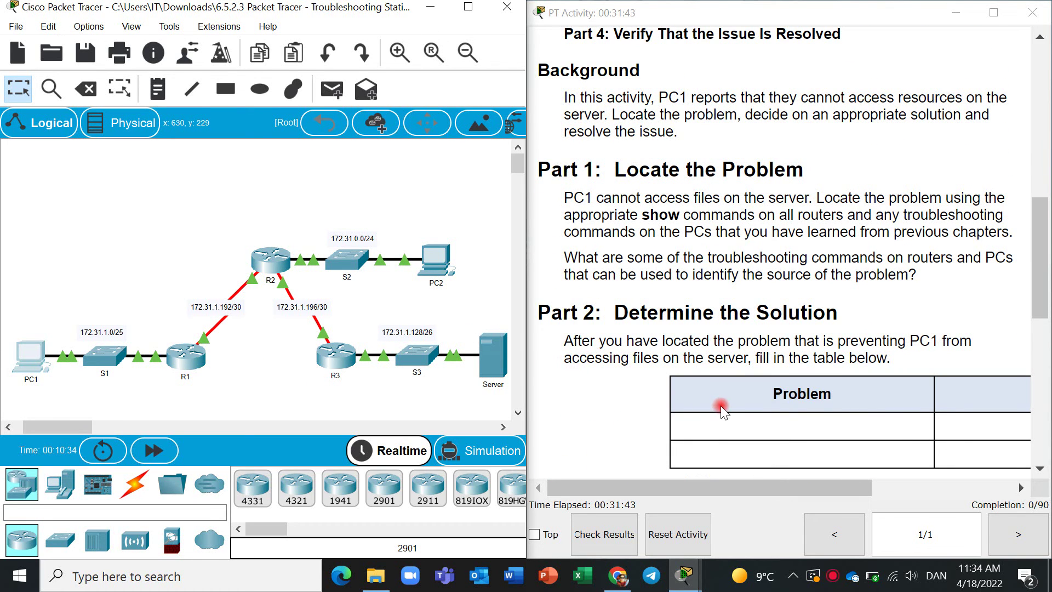
Bring up R1's CLI beside the activity's Addressing Table and compare its routing table with the listed interface addresses.
left_click(195, 366)
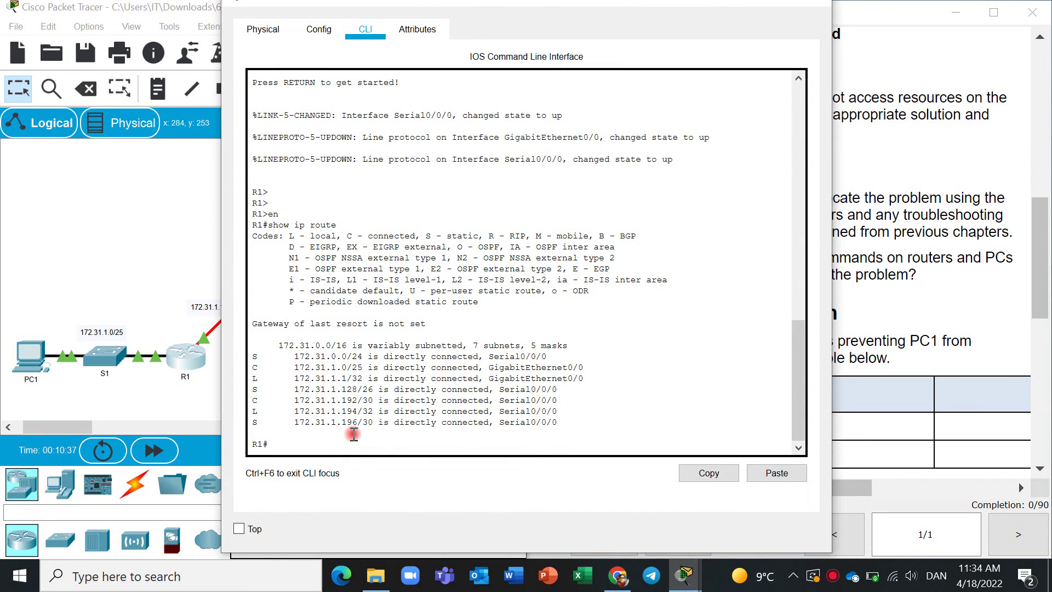
left_click_drag(543, 5, 324, 0)
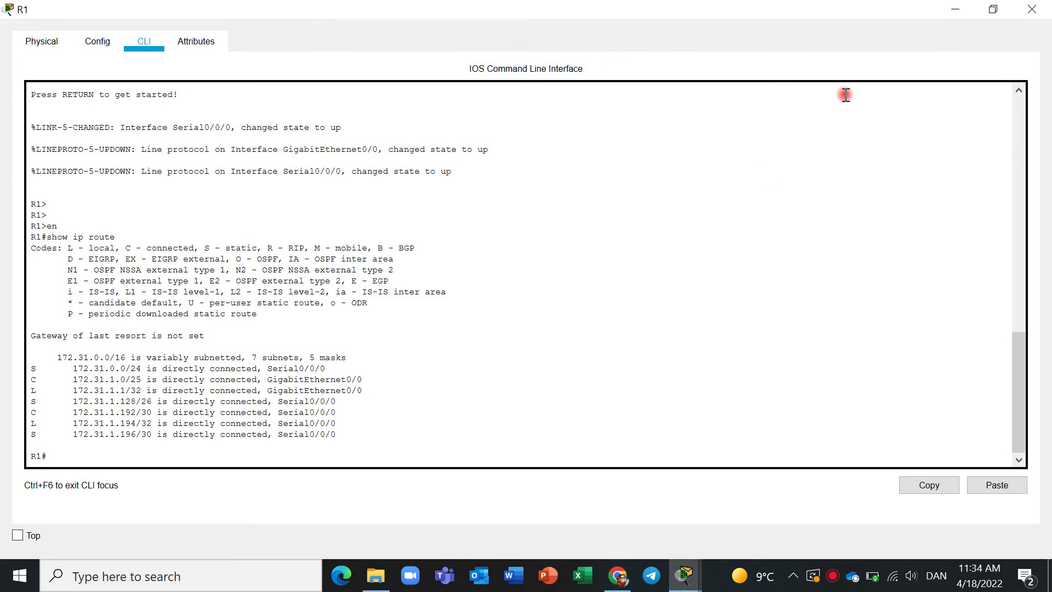
left_click(994, 9)
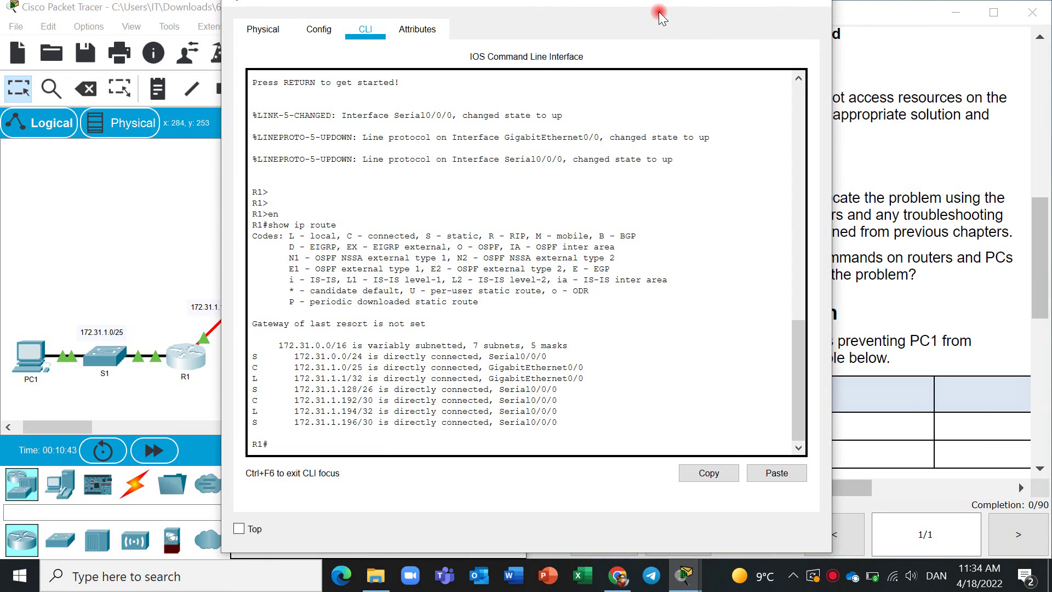
left_click_drag(478, 8, 266, 30)
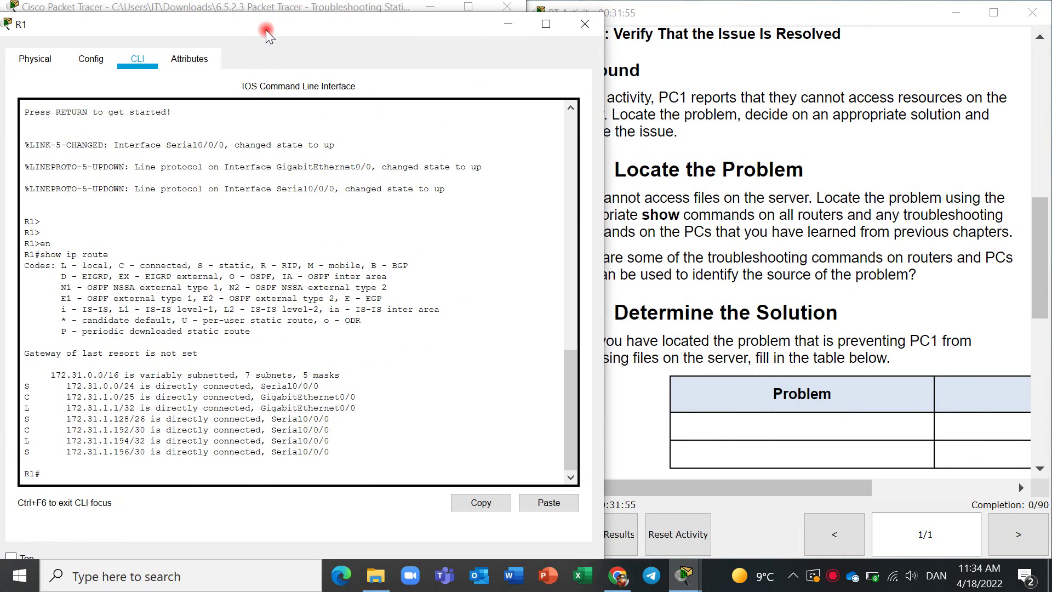
scroll(714, 197, "up", 10)
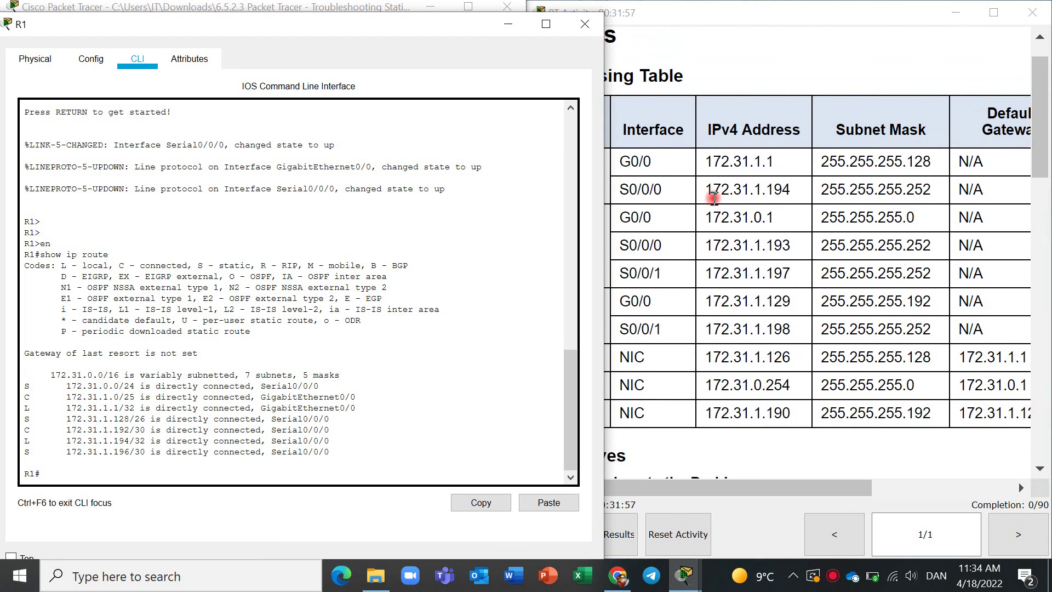
mouse_move(449, 29)
left_mouse_down()
mouse_move(382, 18)
mouse_move(442, 15)
left_mouse_up()
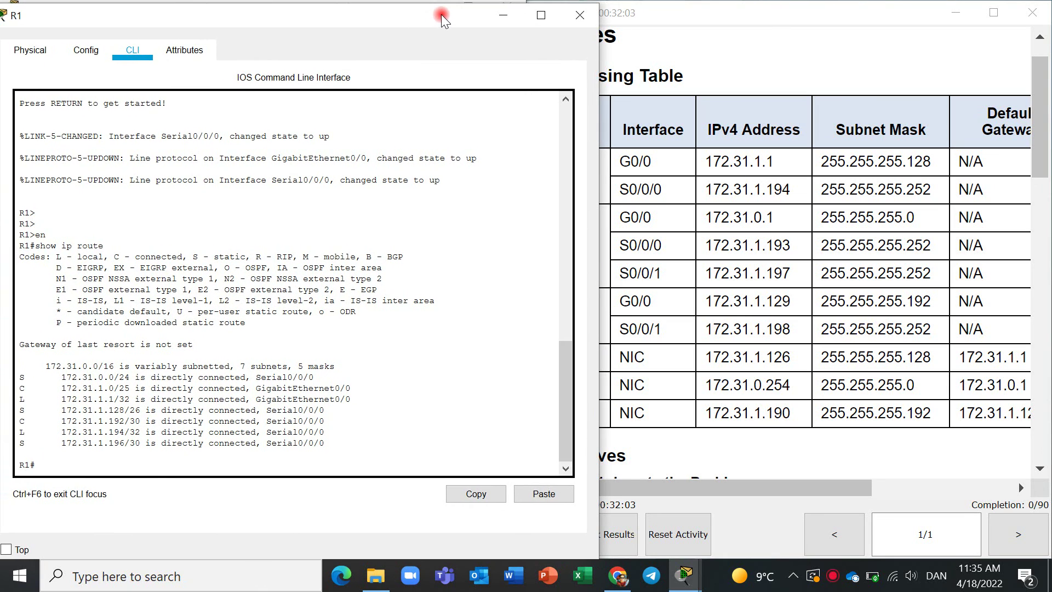
left_click(640, 171)
left_click_drag(376, 14, 351, 3)
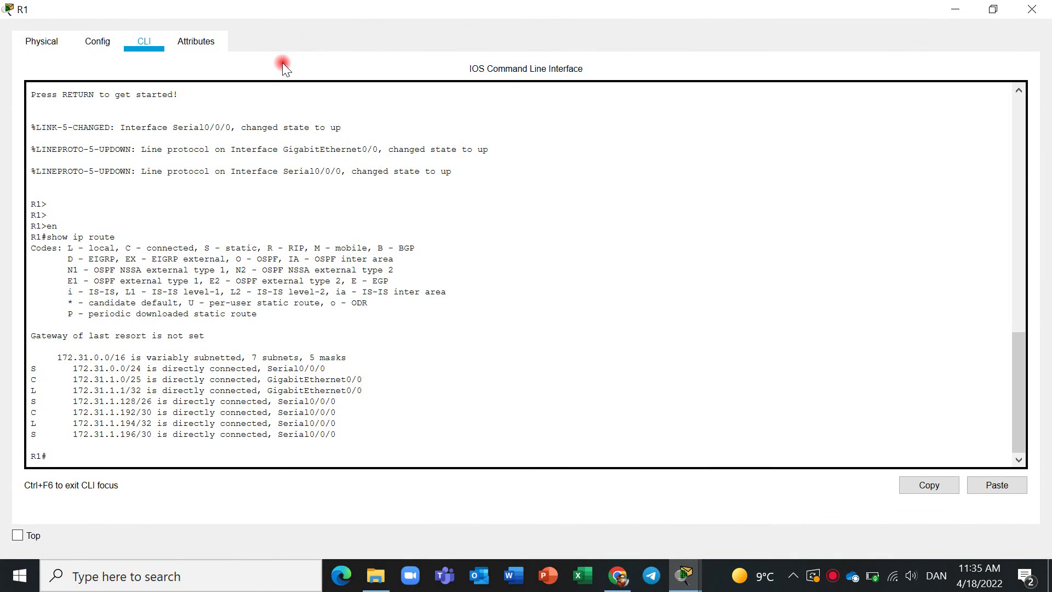
left_click(993, 9)
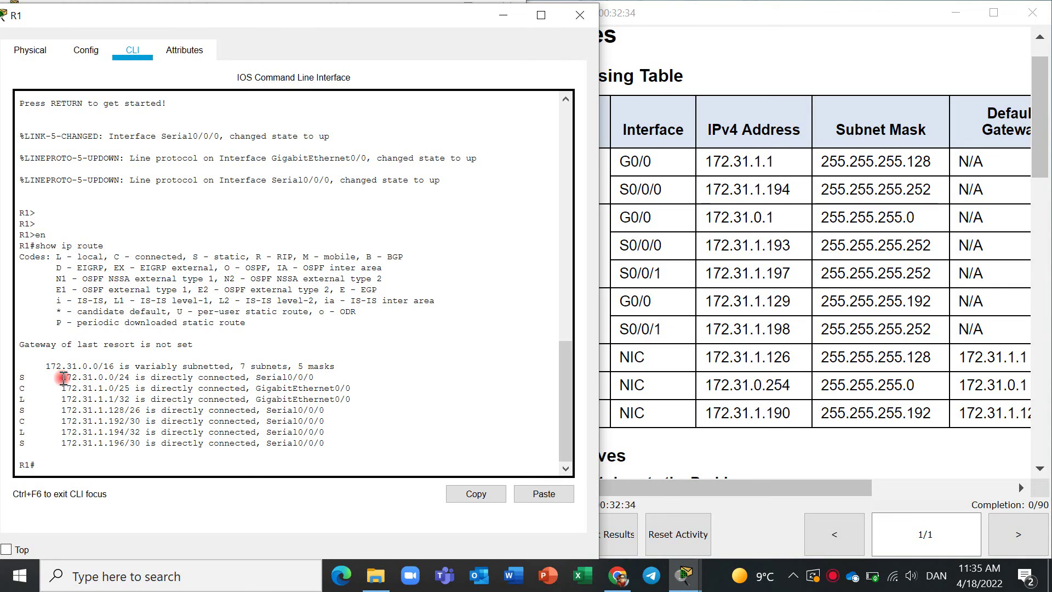
Check the destination network and exit interface of R1's static route to 172.31.0.0/24 against the topology.
left_click_drag(63, 378, 112, 377)
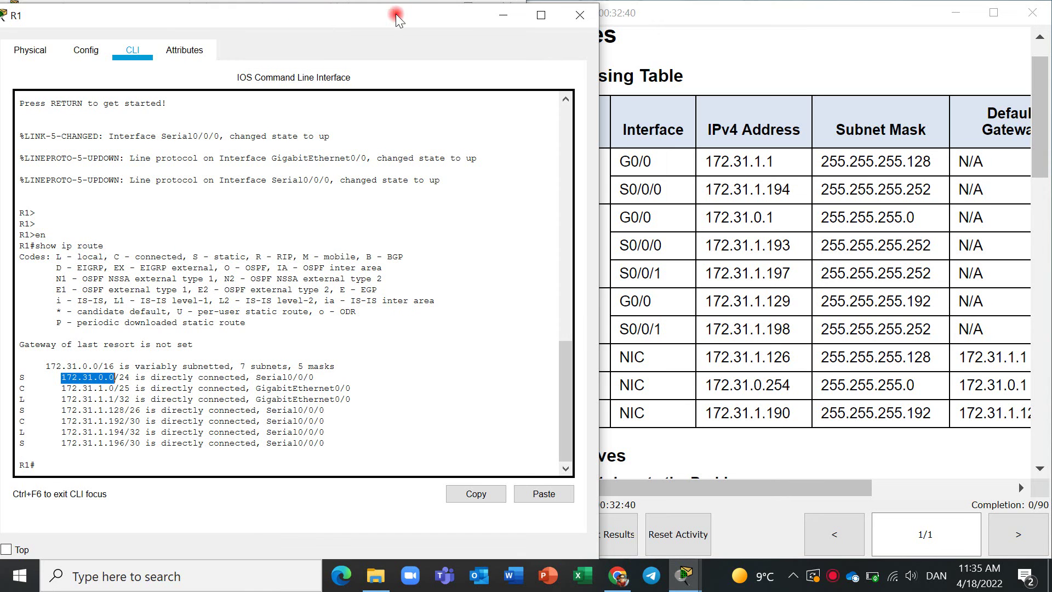
left_click_drag(396, 15, 901, 5)
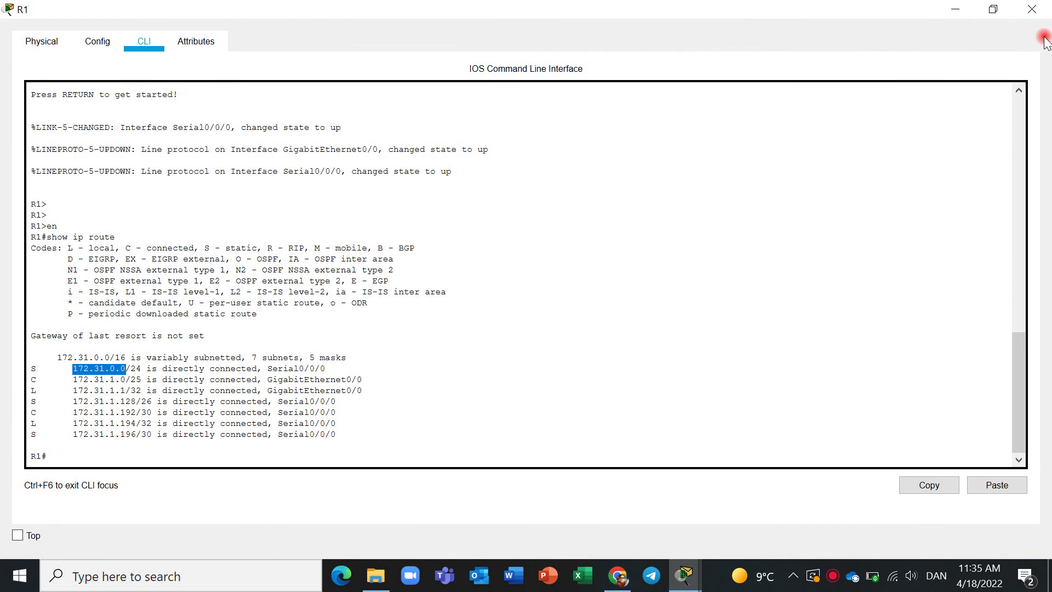
left_click(1005, 16)
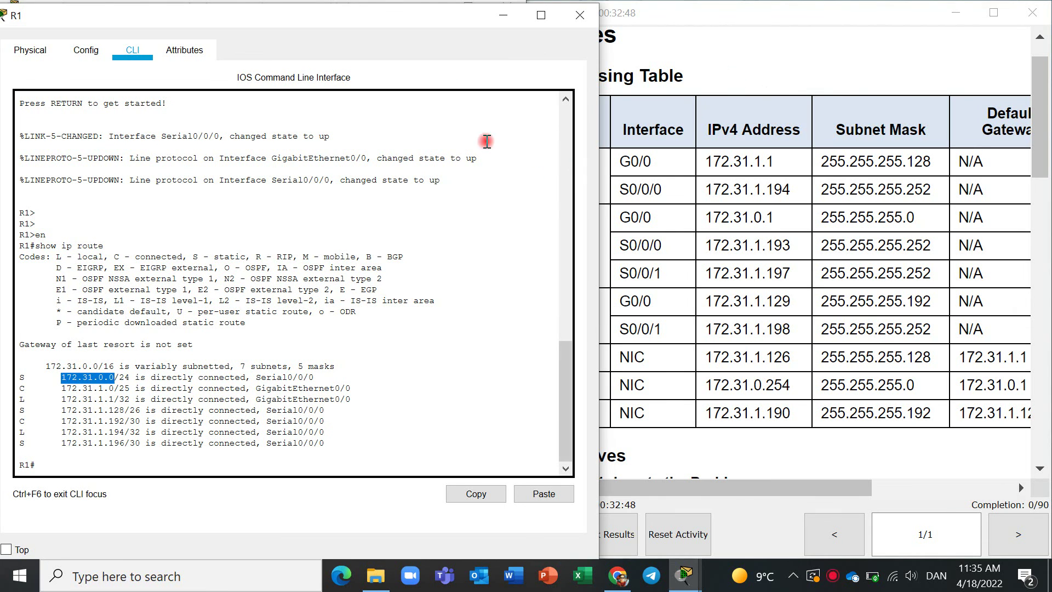
left_click_drag(413, 19, 869, 60)
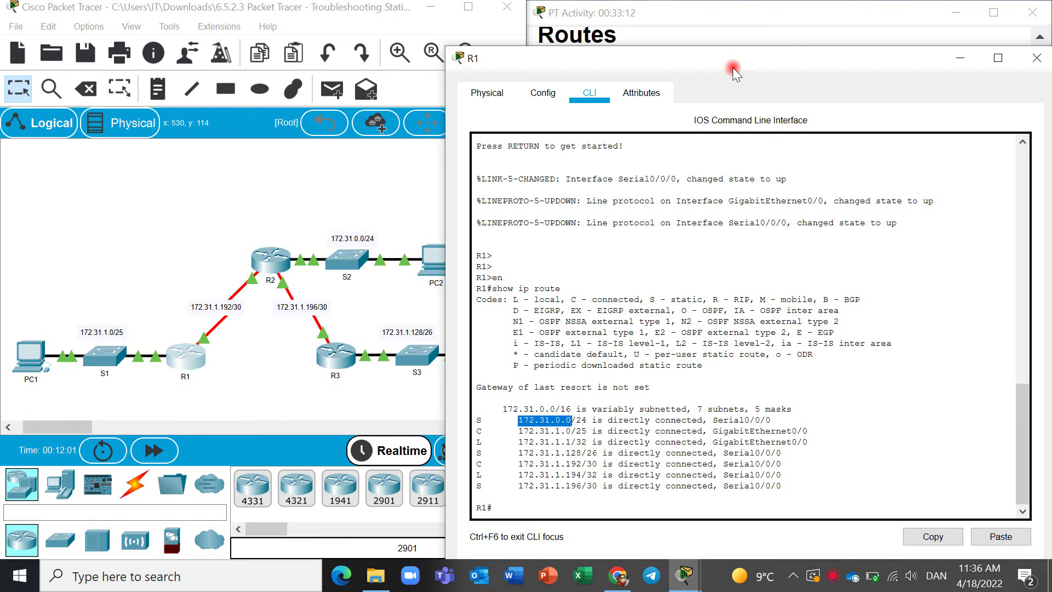
left_click_drag(734, 68, 731, 67)
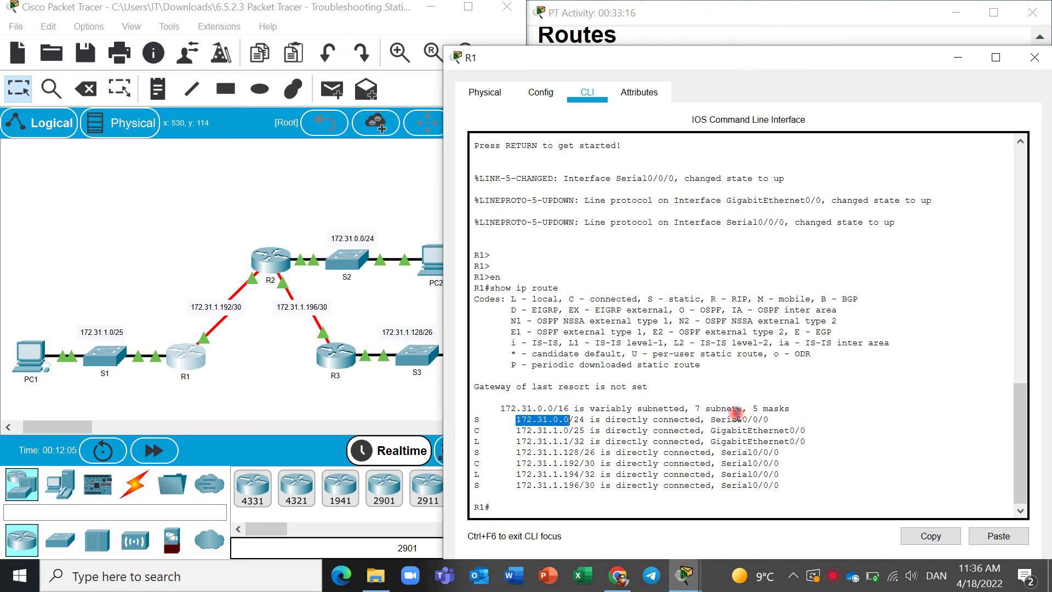
left_click_drag(711, 420, 770, 420)
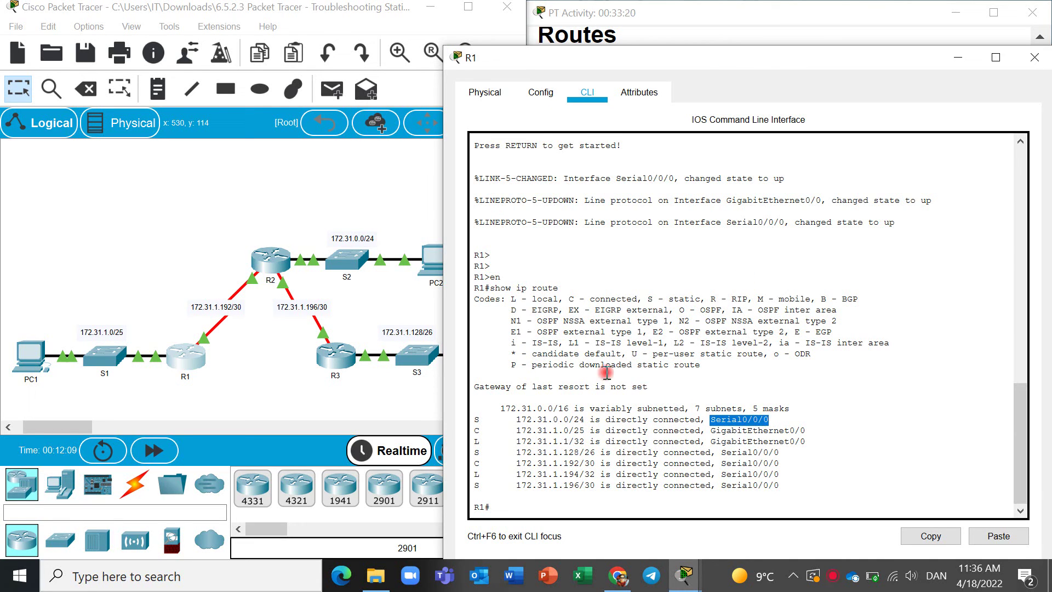
Turn on Always Show Port Labels in Logical Workspace in the preferences and close them.
left_click(104, 25)
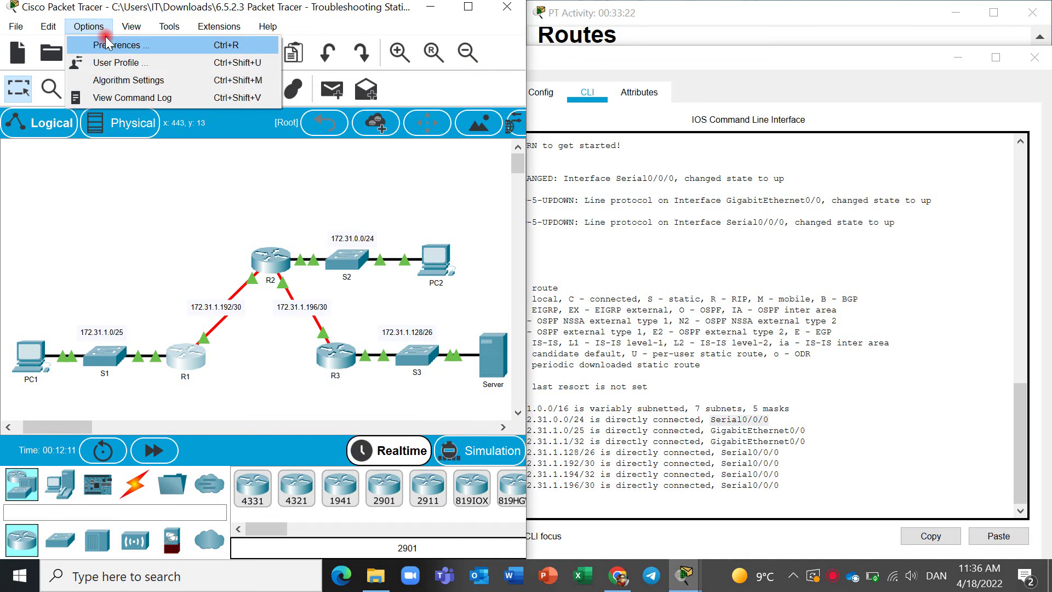
left_click(103, 44)
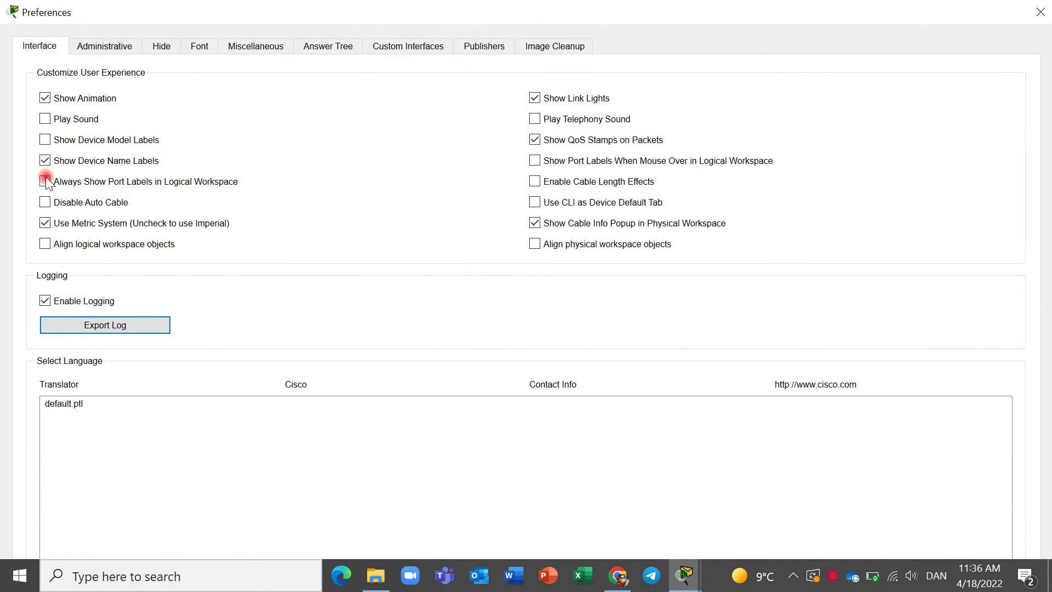
left_click(46, 182)
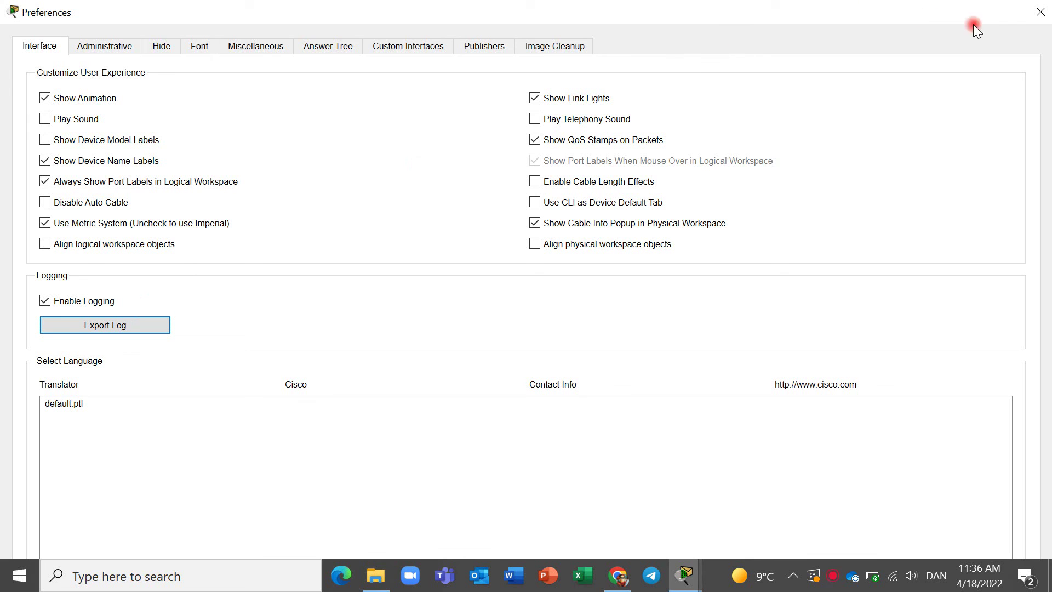
left_click(1041, 12)
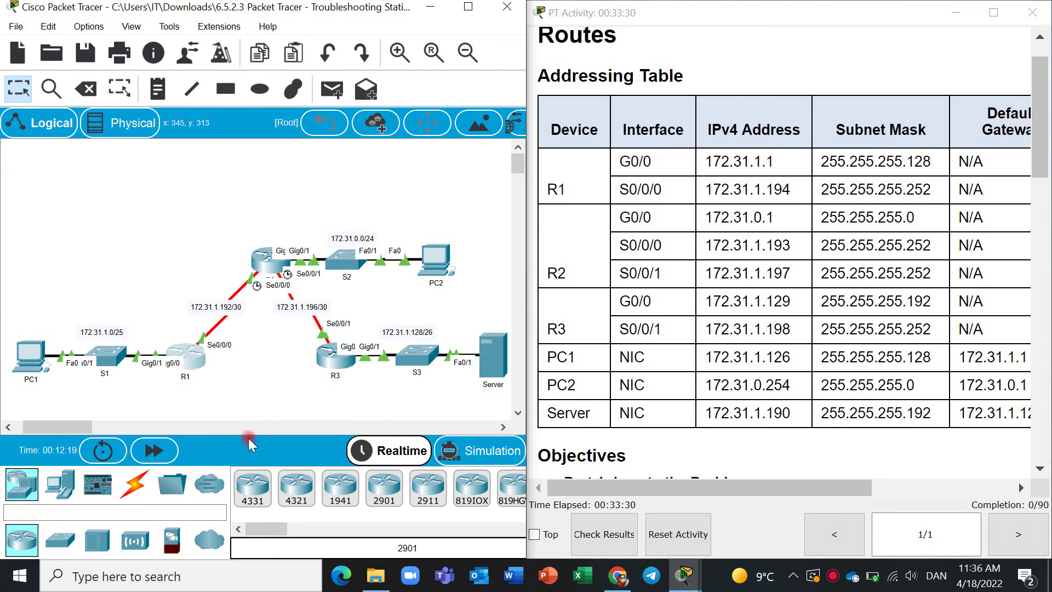
Reopen R1's CLI beside the labelled topology, check its static routes' exit interfaces against the port labels, and close the window.
mouse_move(684, 575)
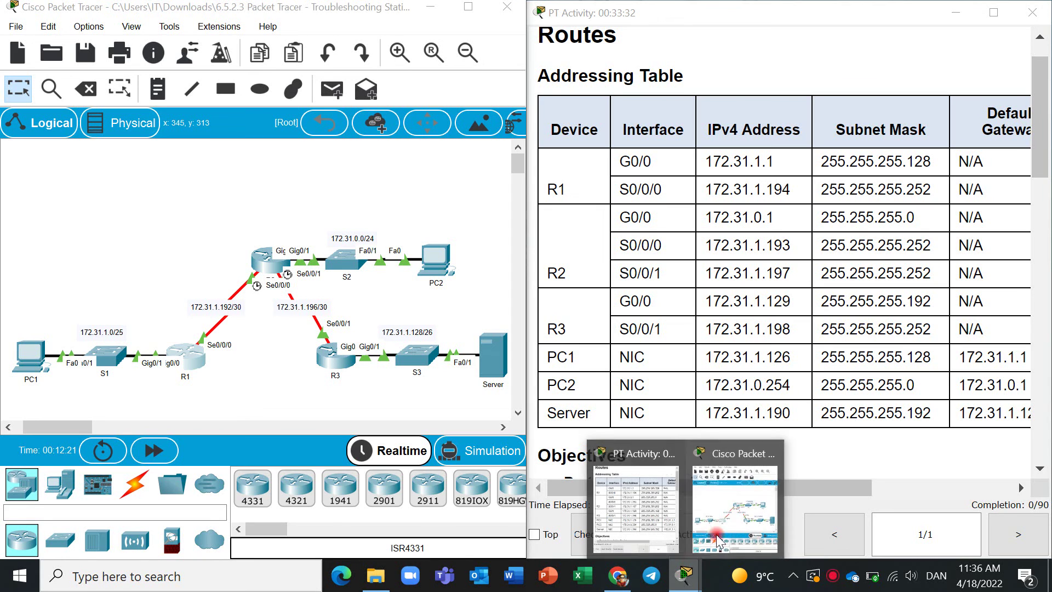
left_click(722, 530)
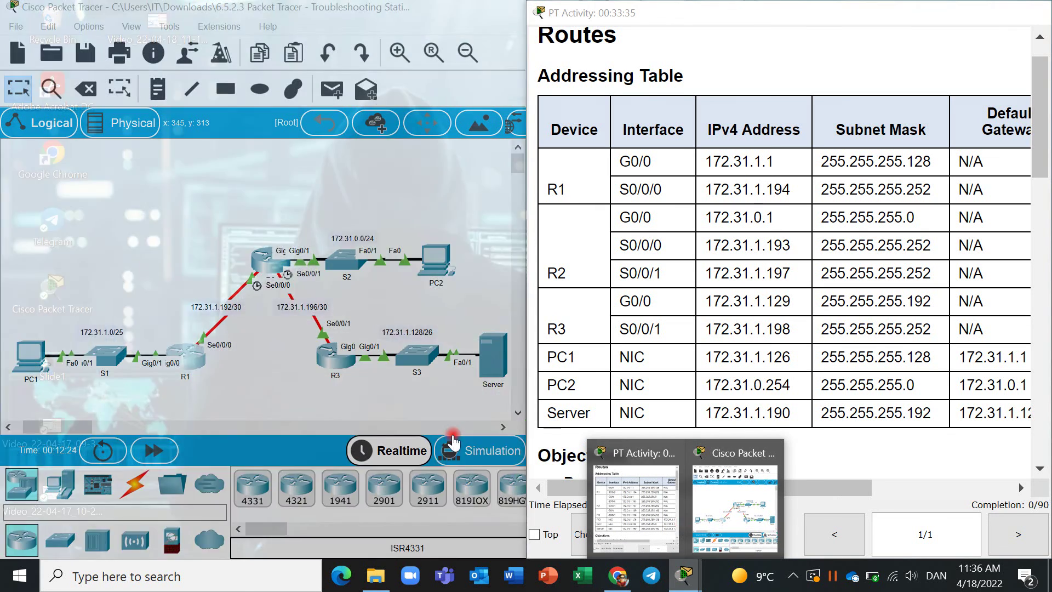
left_click(231, 377)
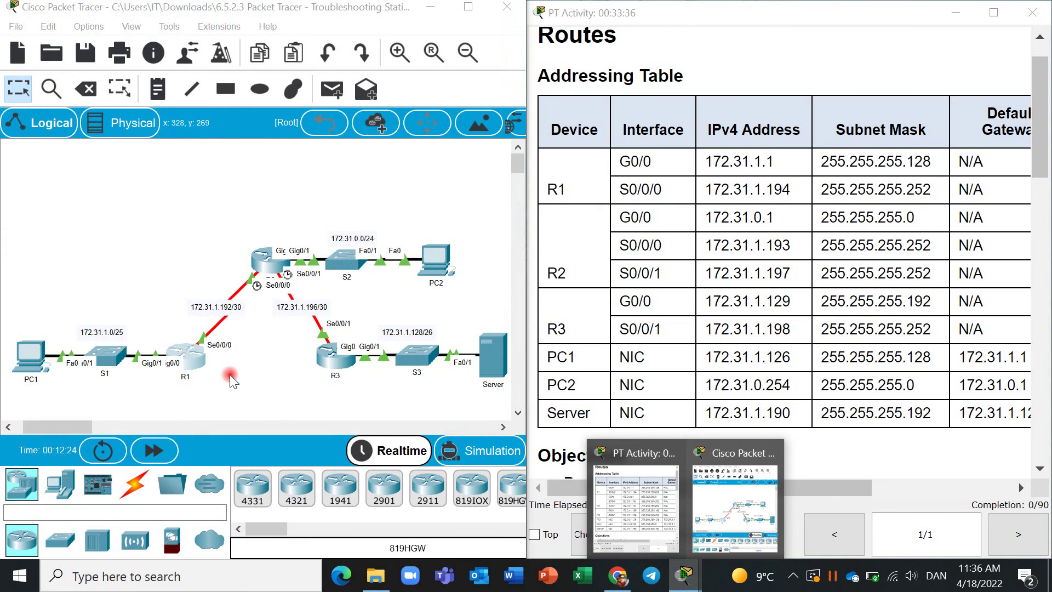
left_click(200, 363)
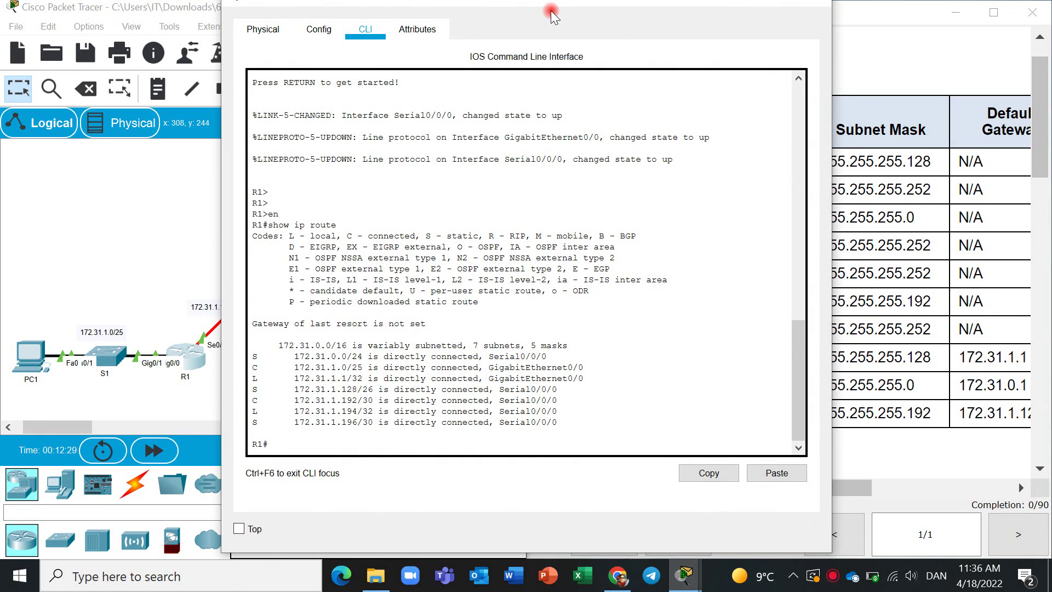
left_click_drag(550, 11, 761, 26)
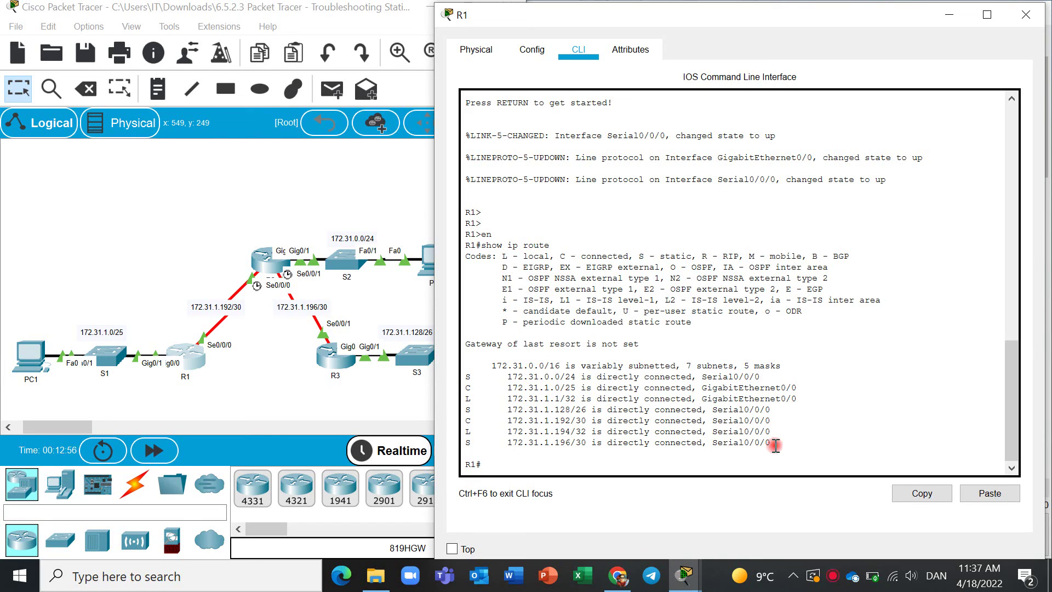
left_click_drag(772, 445, 445, 433)
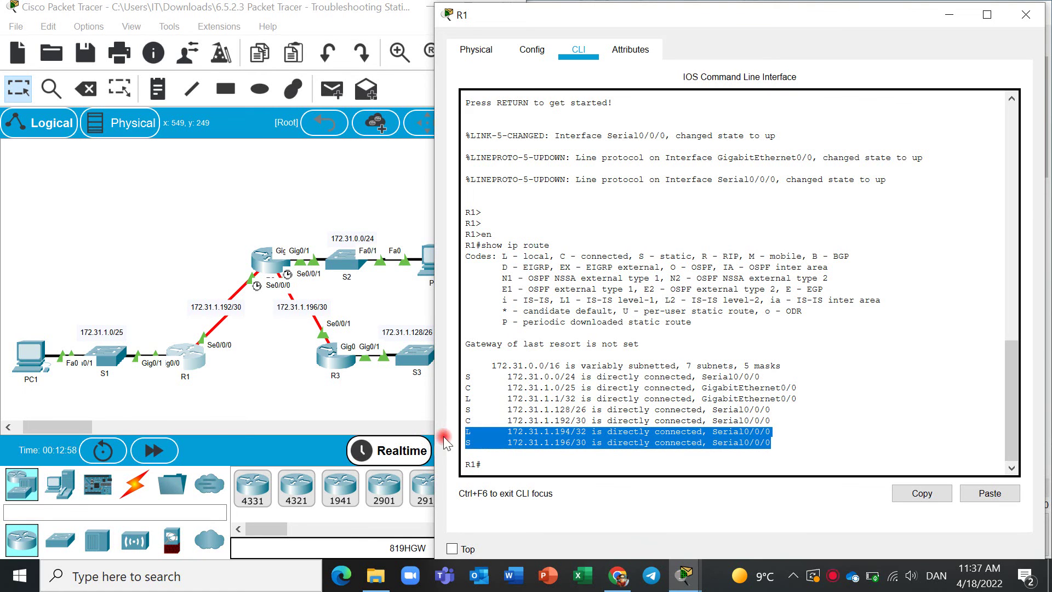
left_click(1030, 12)
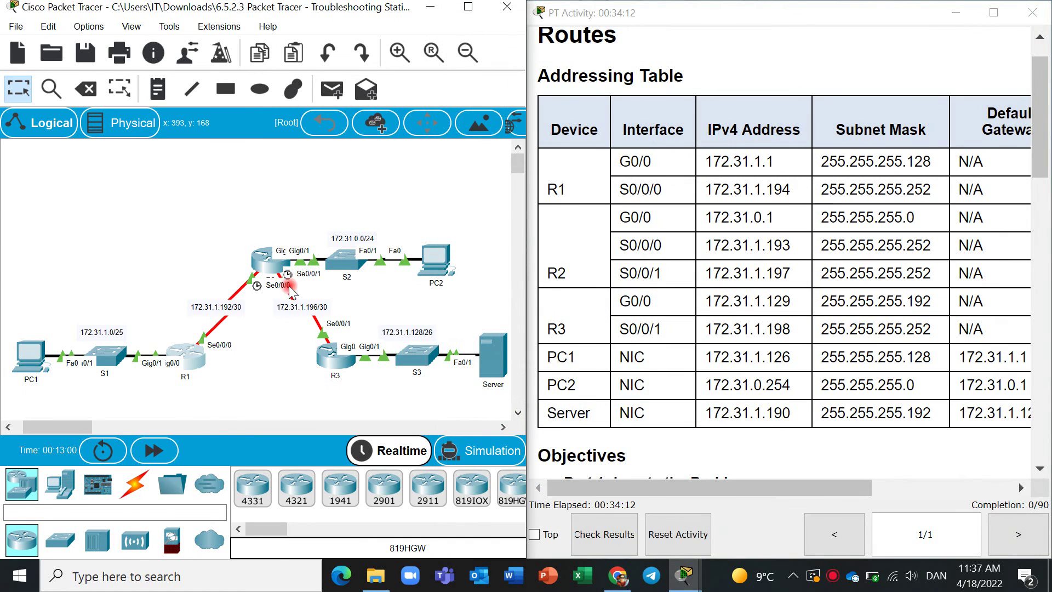
Open R2's CLI, dismiss the low battery notice, and examine the two static routes in its routing table.
left_click(268, 276)
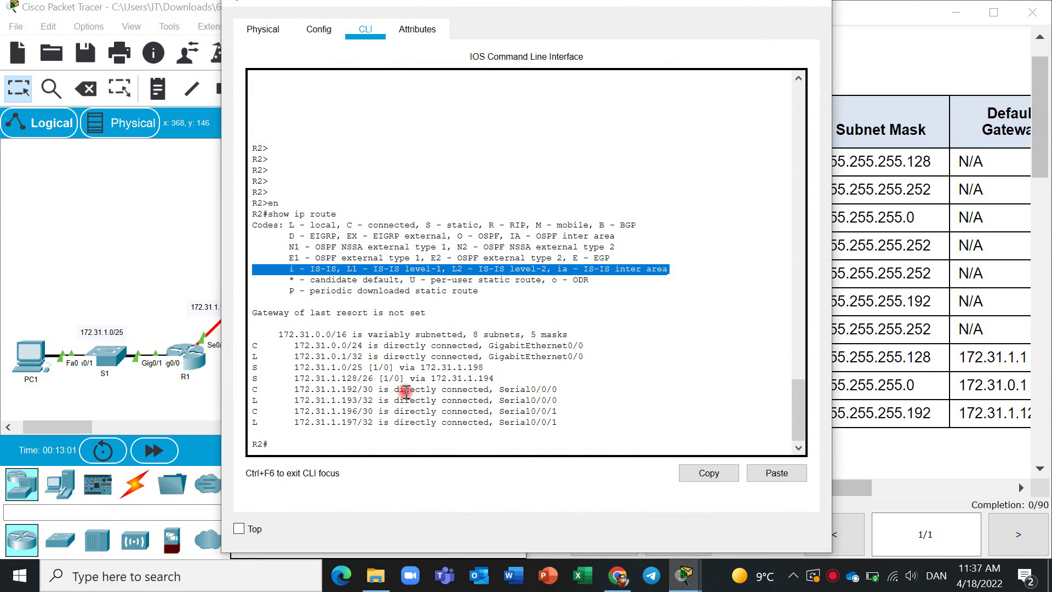
left_click(364, 436)
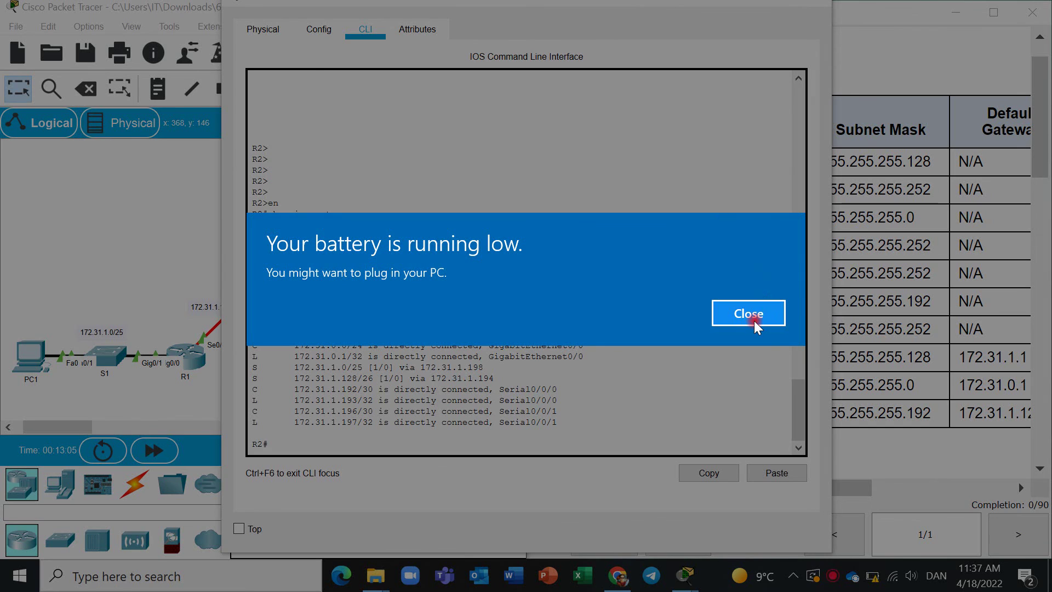
left_click(755, 321)
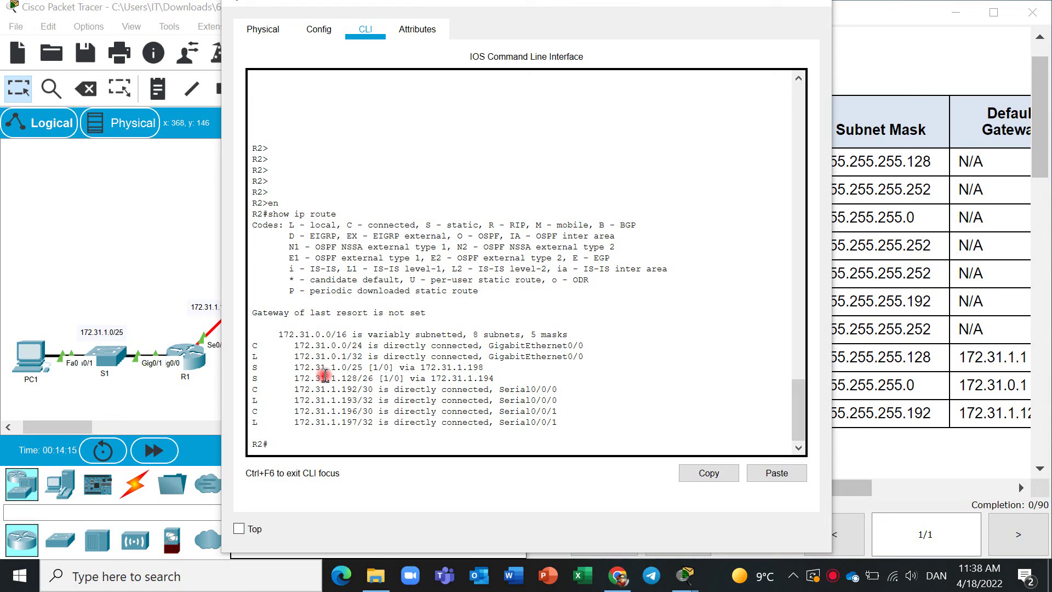
left_click_drag(495, 379, 253, 369)
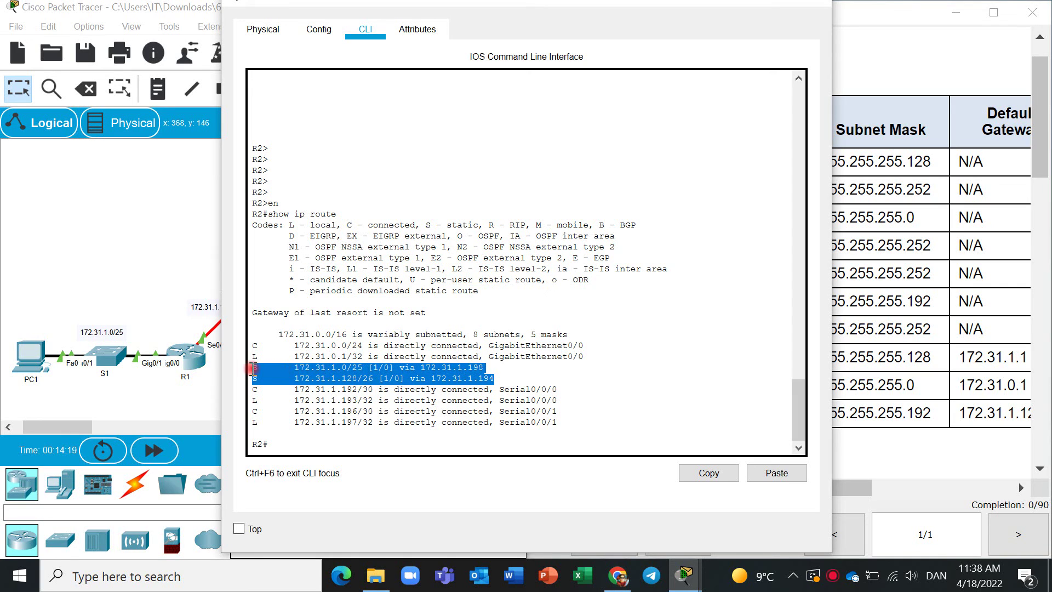
left_click(296, 368)
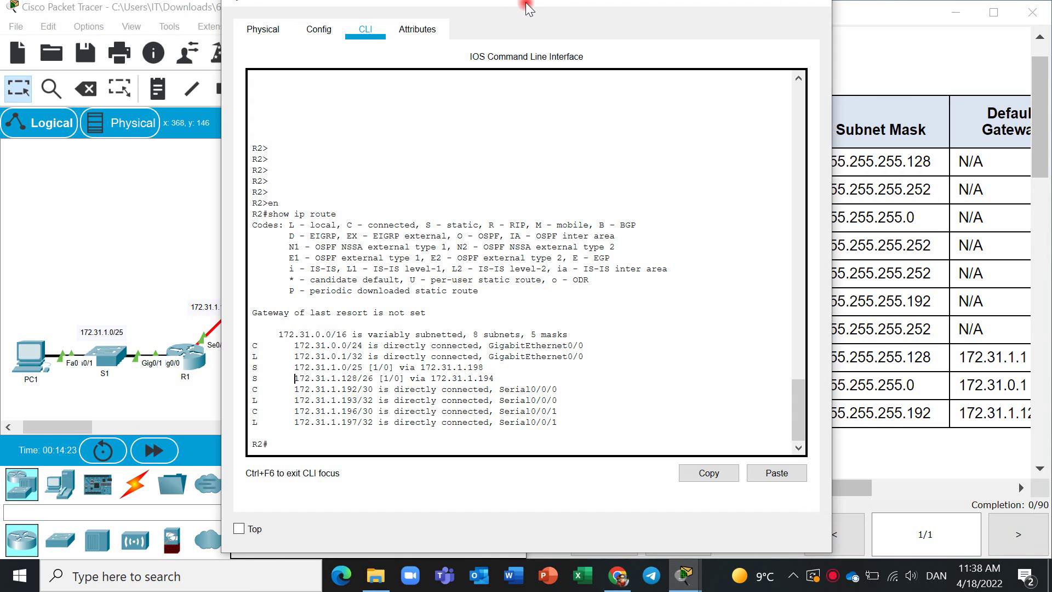
Place R2's window beside the topology and check the next-hop address of its static route to 172.31.1.0/25.
left_click_drag(525, 2, 679, 21)
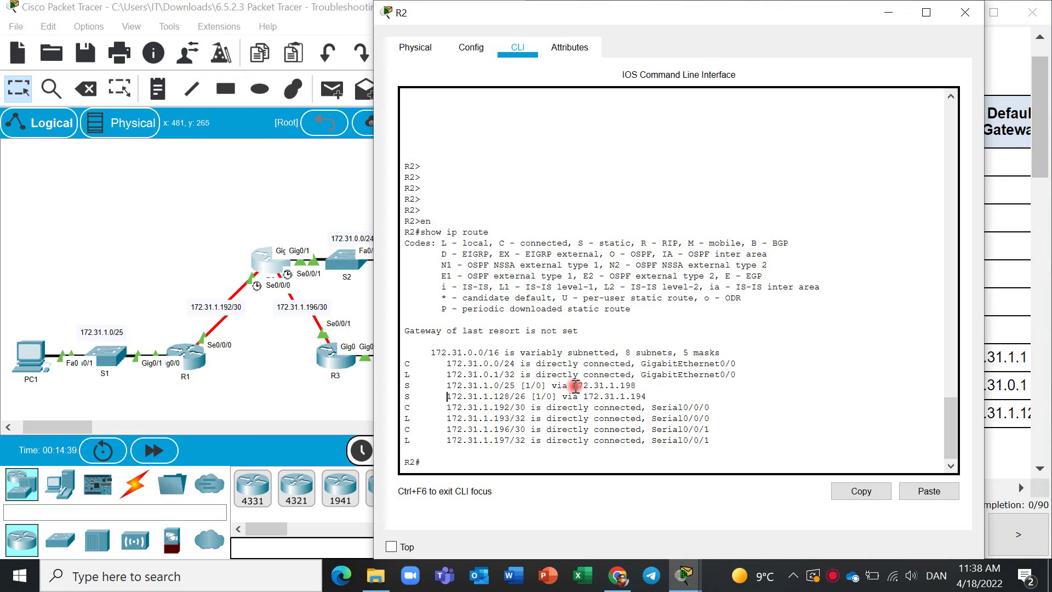
left_click_drag(573, 386, 636, 385)
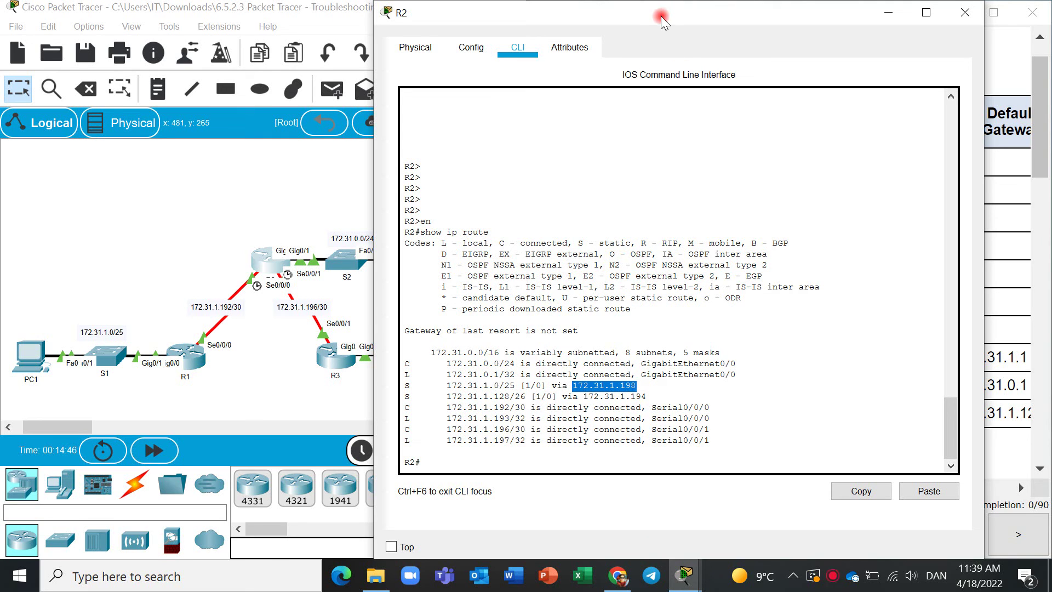
left_click_drag(661, 15, 640, 15)
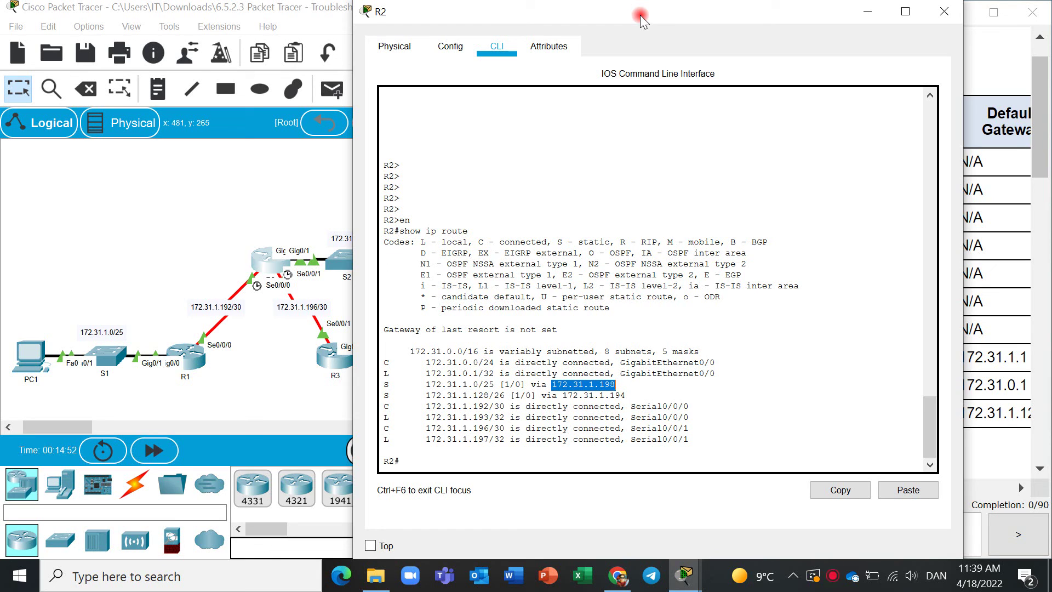
Move R2's window aside to check R1's S0/0/0 address in the addressing table, and place it back beside the topology.
left_click_drag(640, 15, 649, 16)
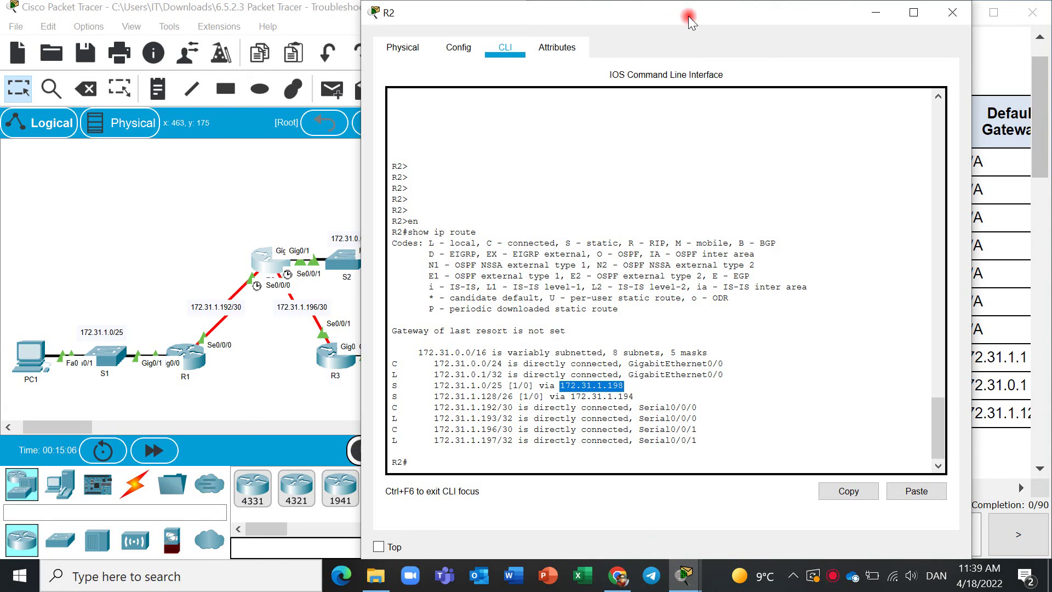
left_click_drag(688, 15, 265, 19)
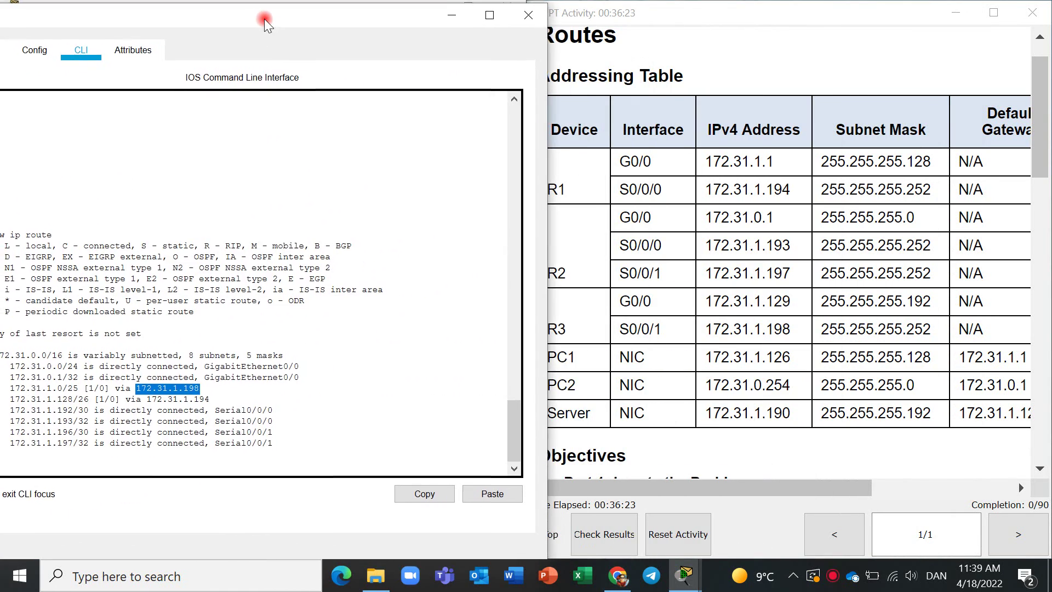
left_click_drag(790, 189, 711, 189)
left_click(519, 163)
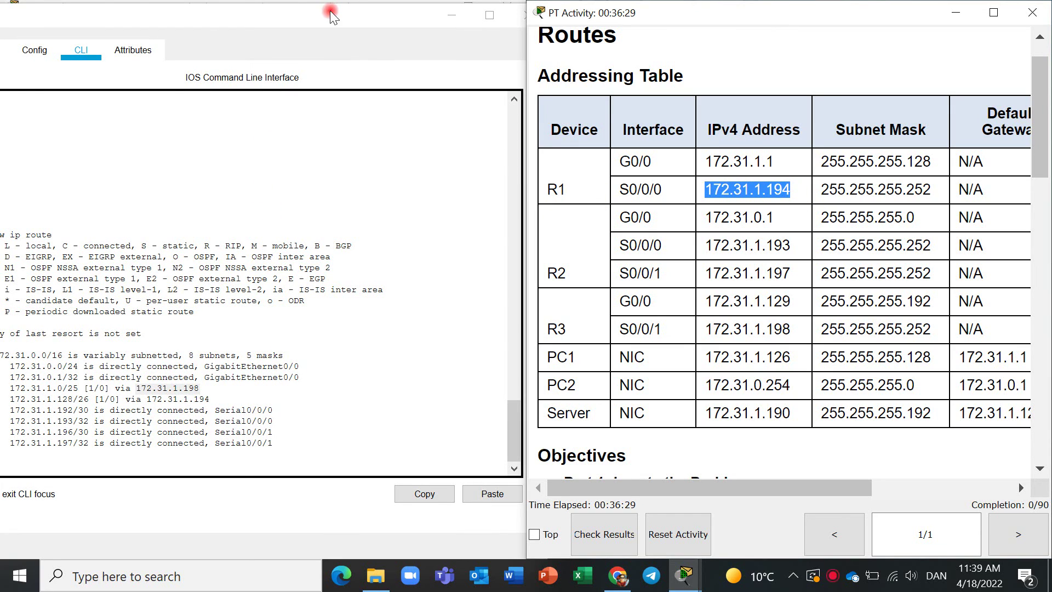
left_click_drag(330, 11, 790, 33)
left_click(648, 258)
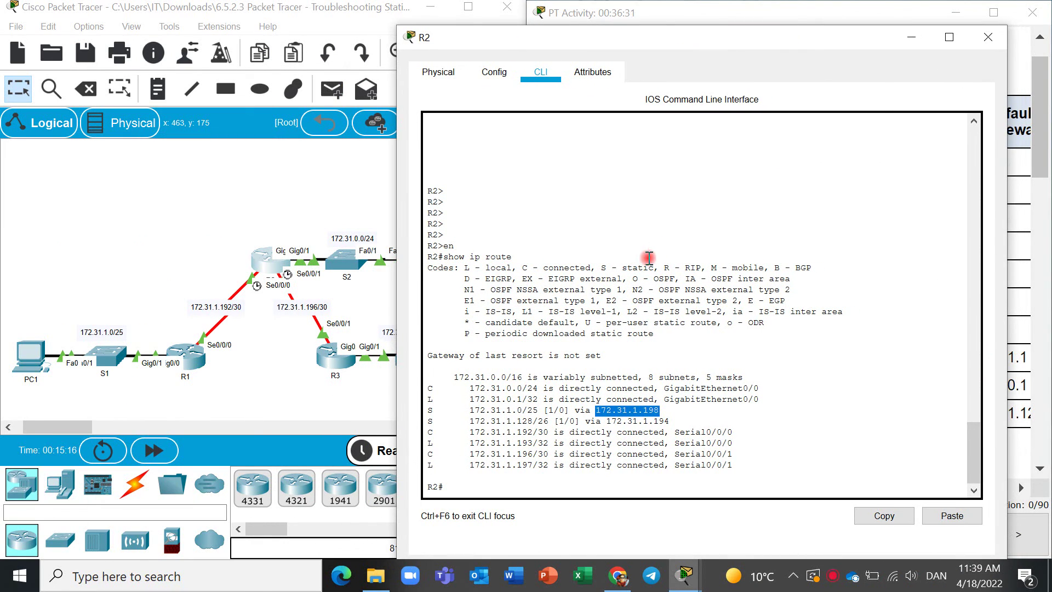
Check R2's static route to 172.31.1.128/26 and its next hop against the labelled topology.
left_click_drag(464, 421, 527, 421)
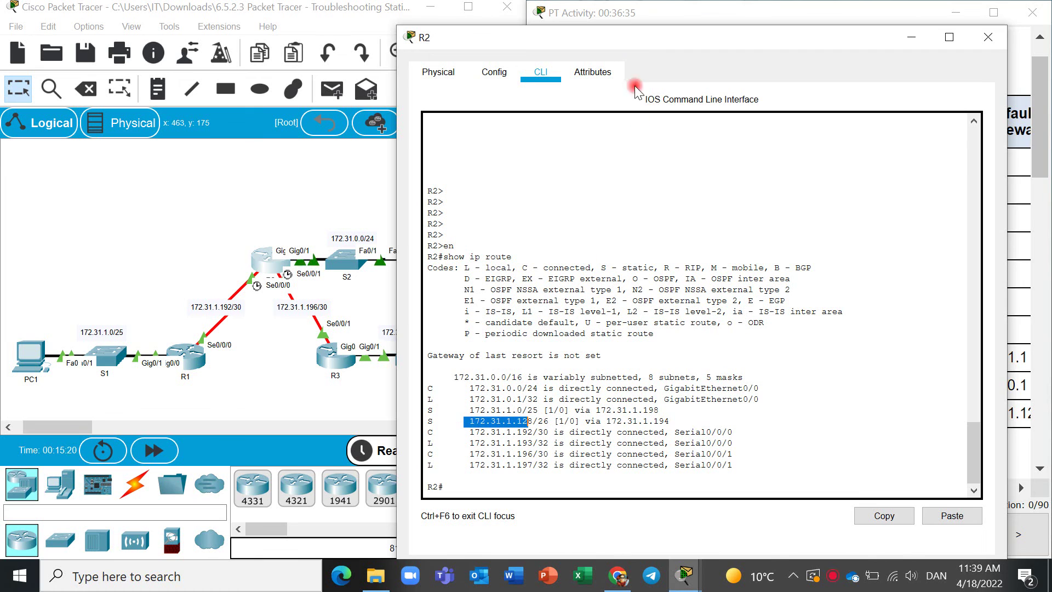
left_click_drag(643, 40, 689, 40)
left_click(580, 417)
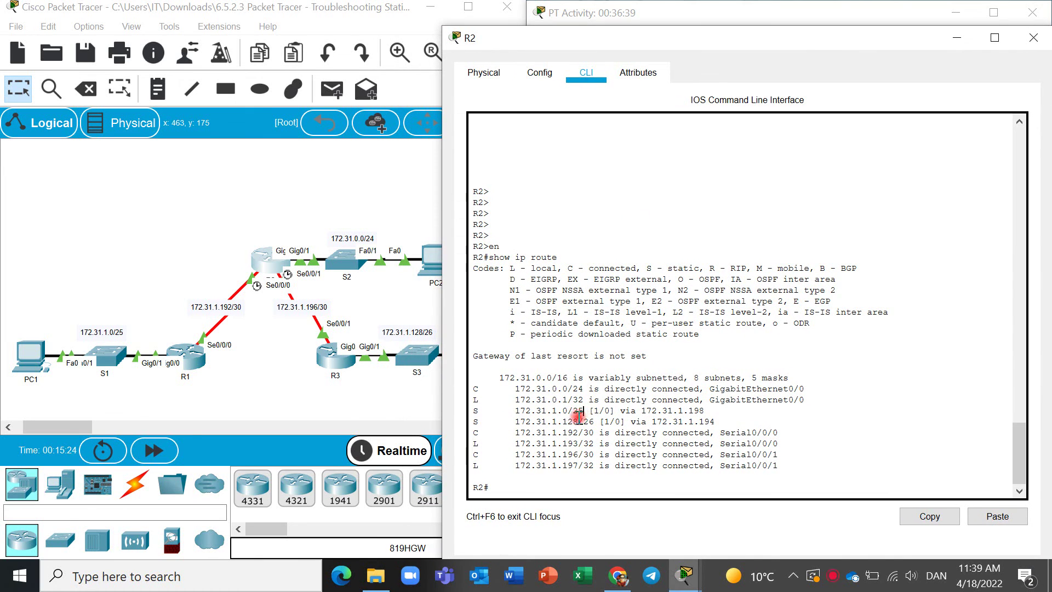
left_click_drag(580, 418, 536, 421)
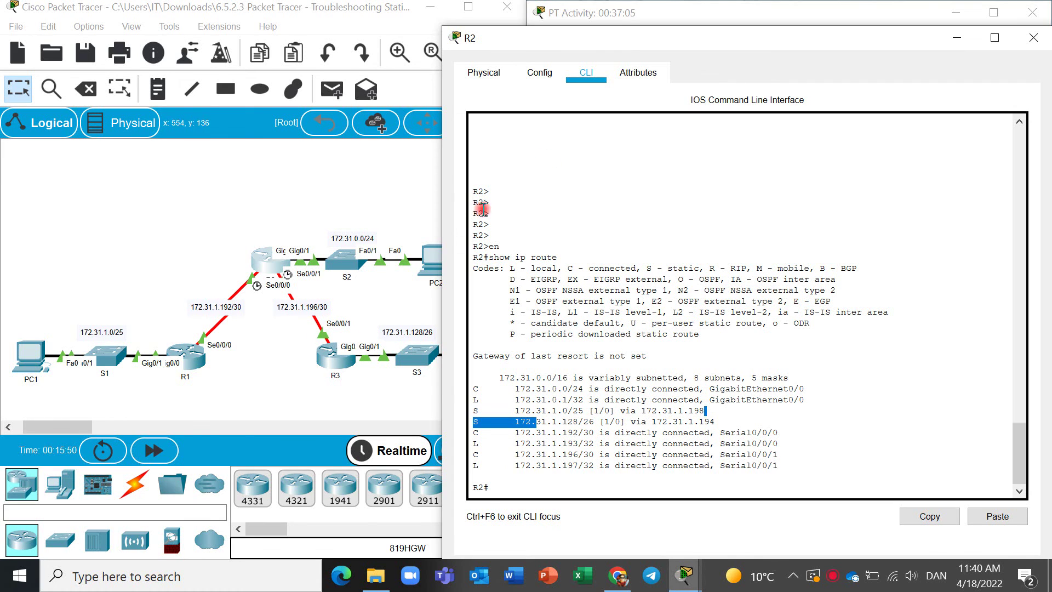
Minimize R2's window and restore the topology and activity instruction windows side by side.
left_click_drag(688, 38, 437, 53)
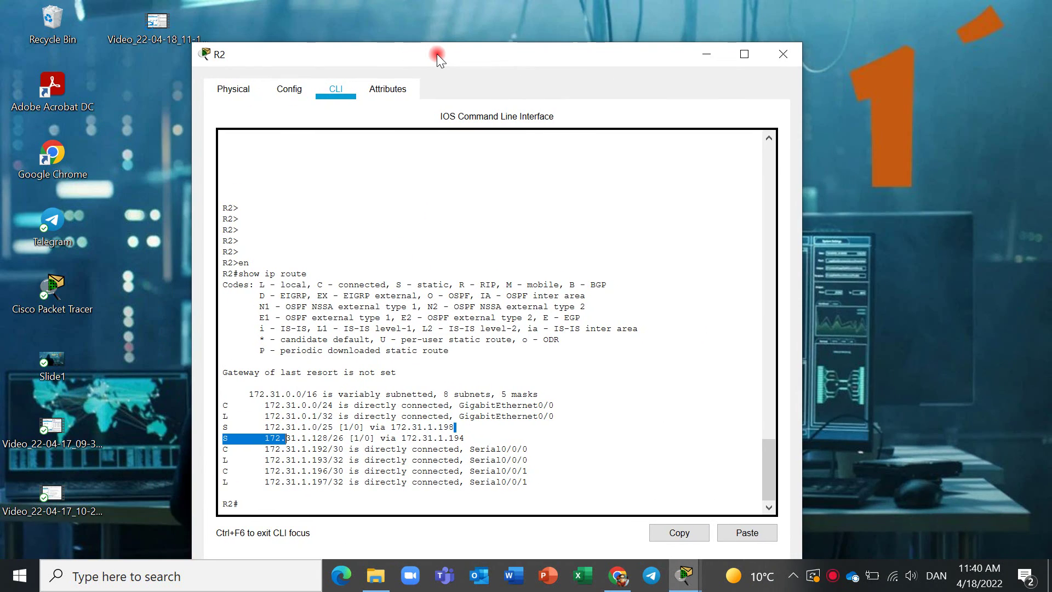
left_click(694, 55)
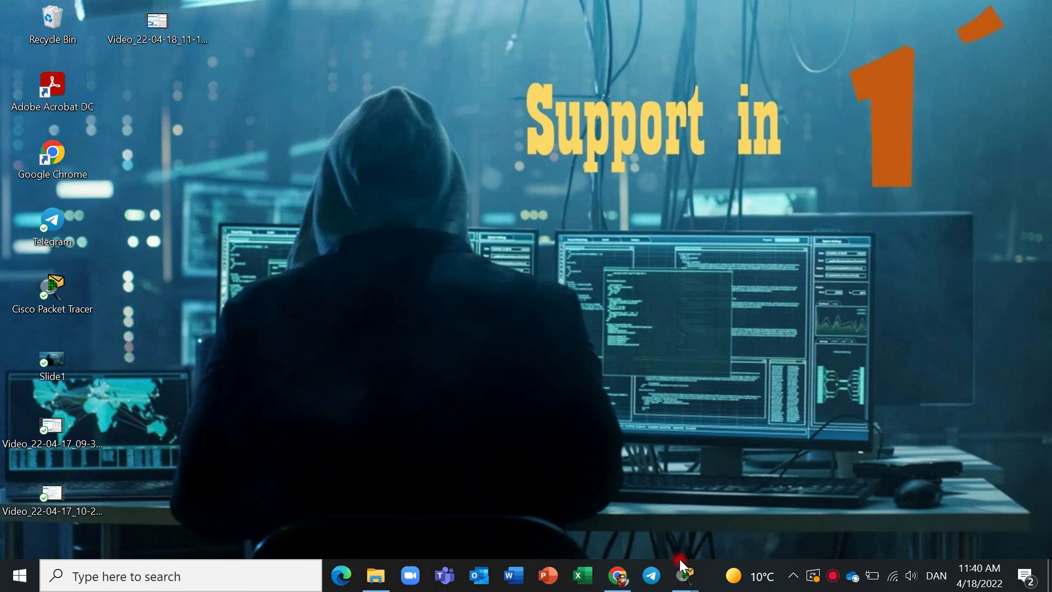
mouse_move(681, 585)
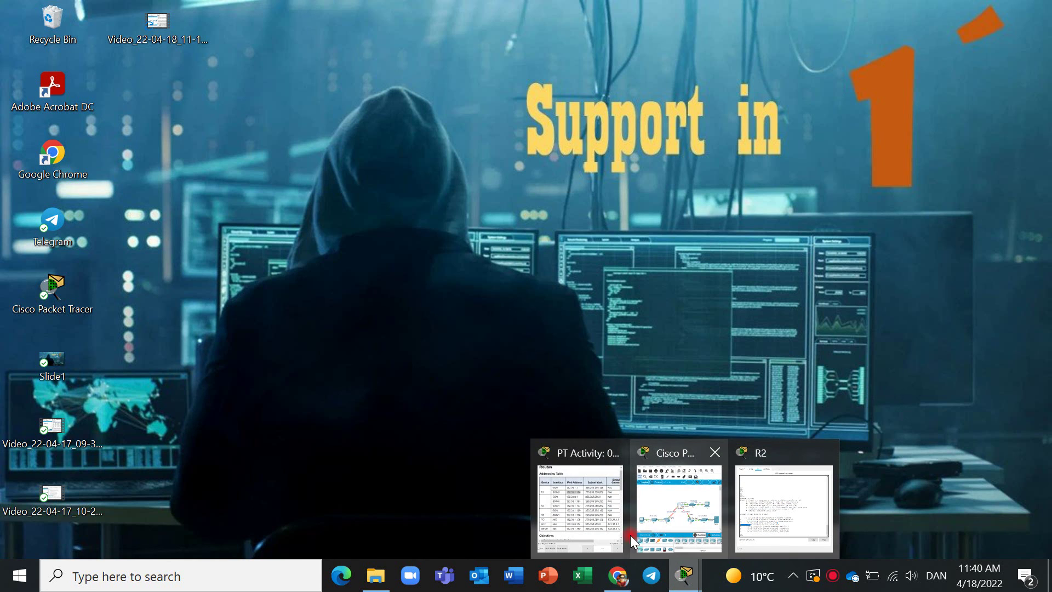
left_click(580, 510)
left_click(699, 540)
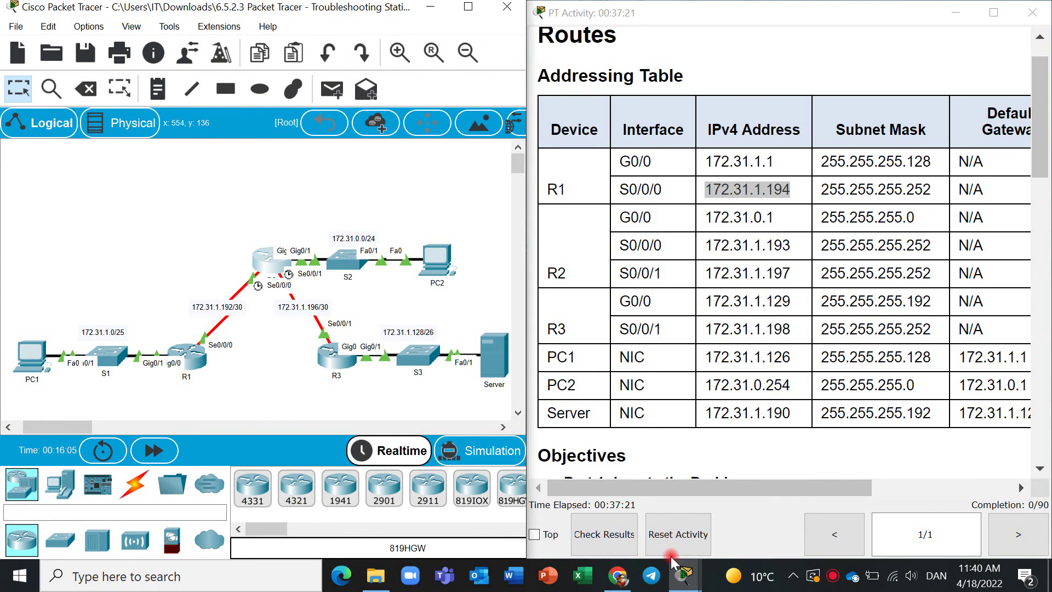
left_click(627, 537)
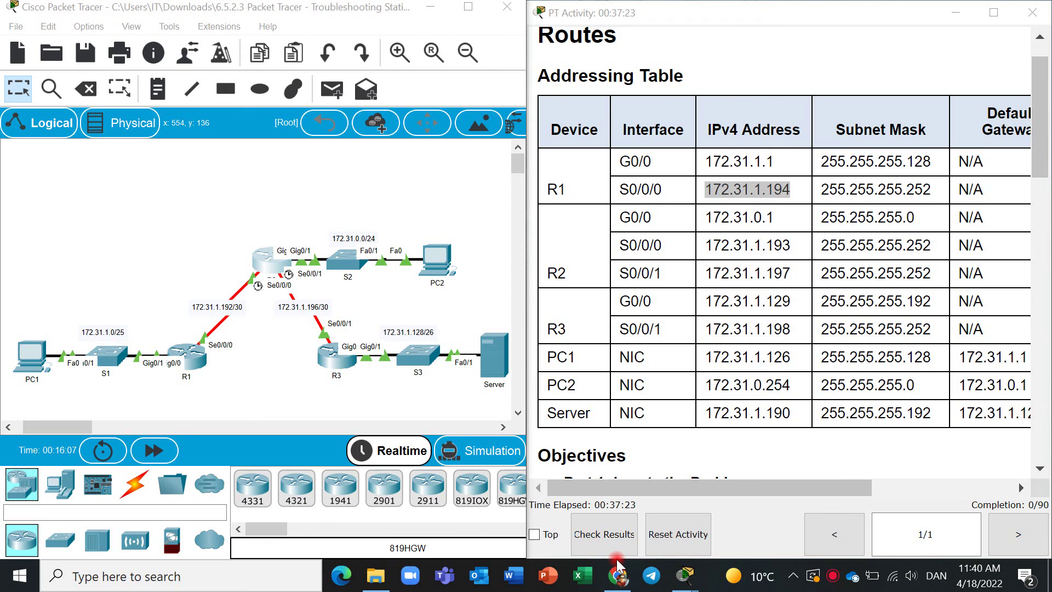
Open R3's CLI beside the topology, check the exit interfaces of its two static routes, and put the window away.
left_click(328, 337)
left_click(334, 361)
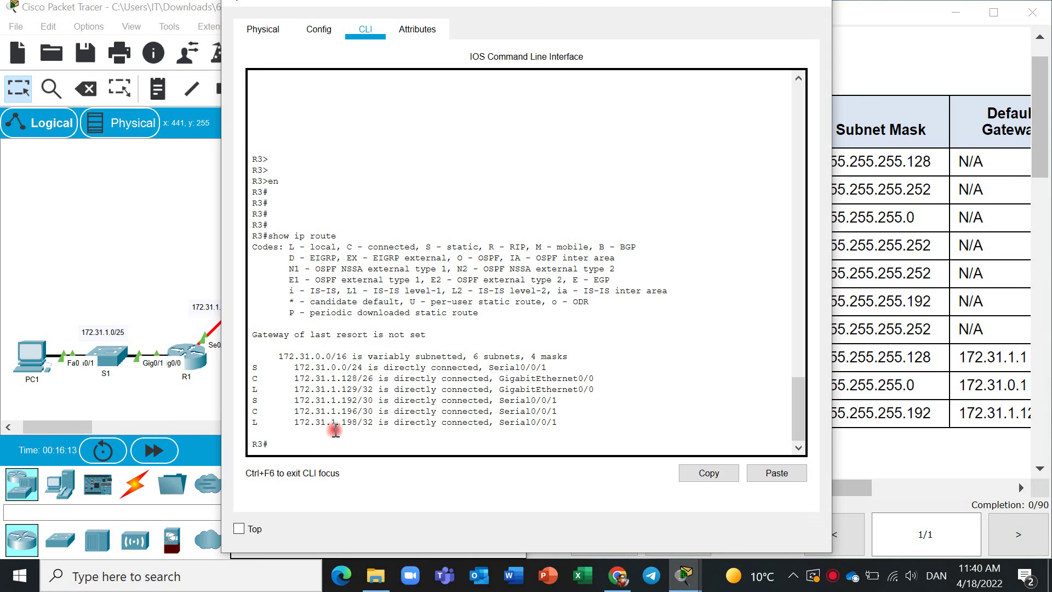
left_click_drag(295, 404, 557, 401)
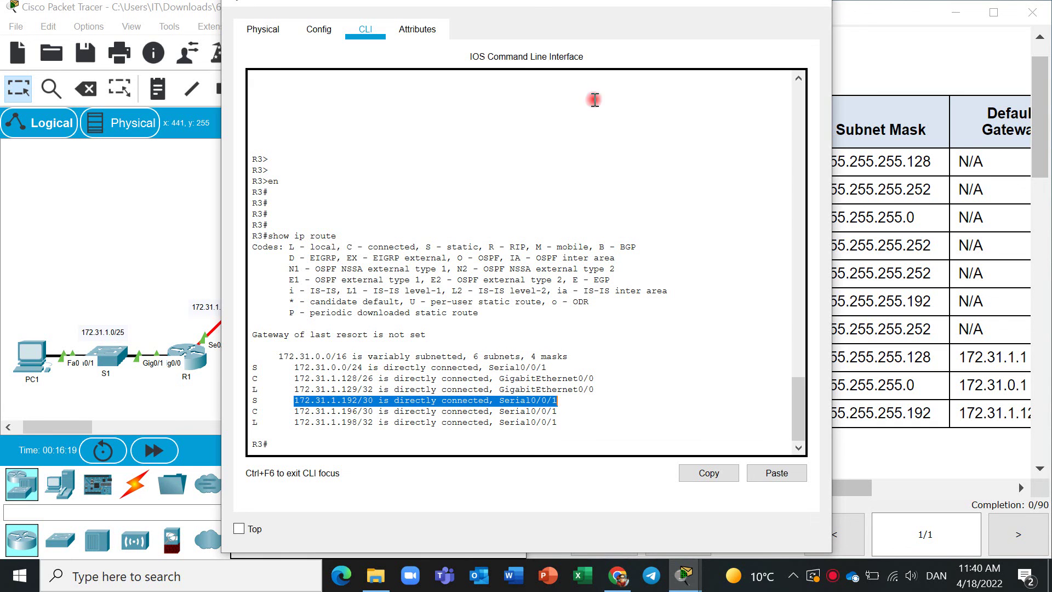
left_click_drag(557, 4, 825, 54)
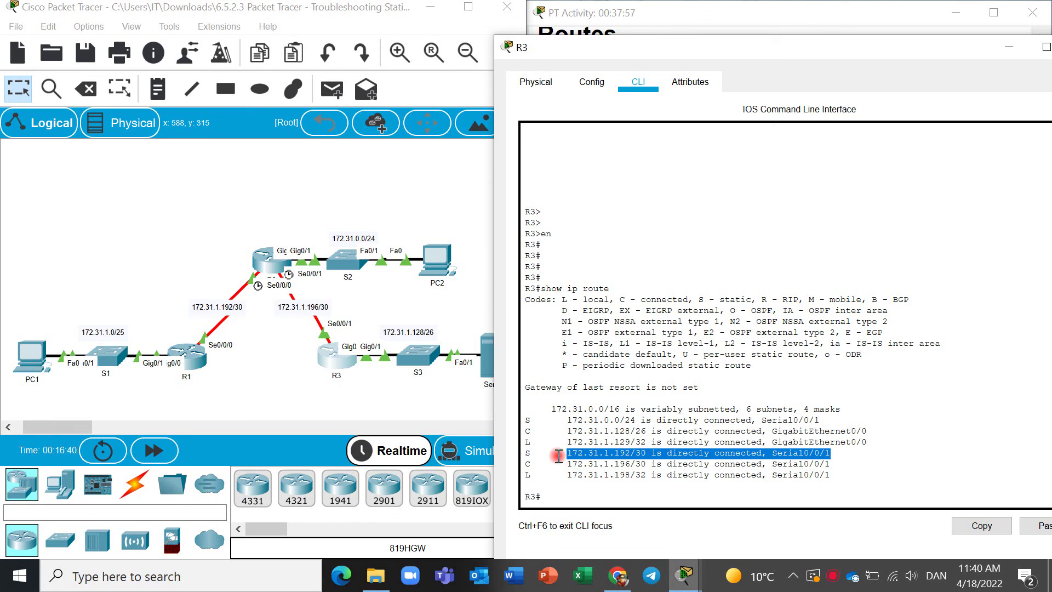
left_click(572, 424)
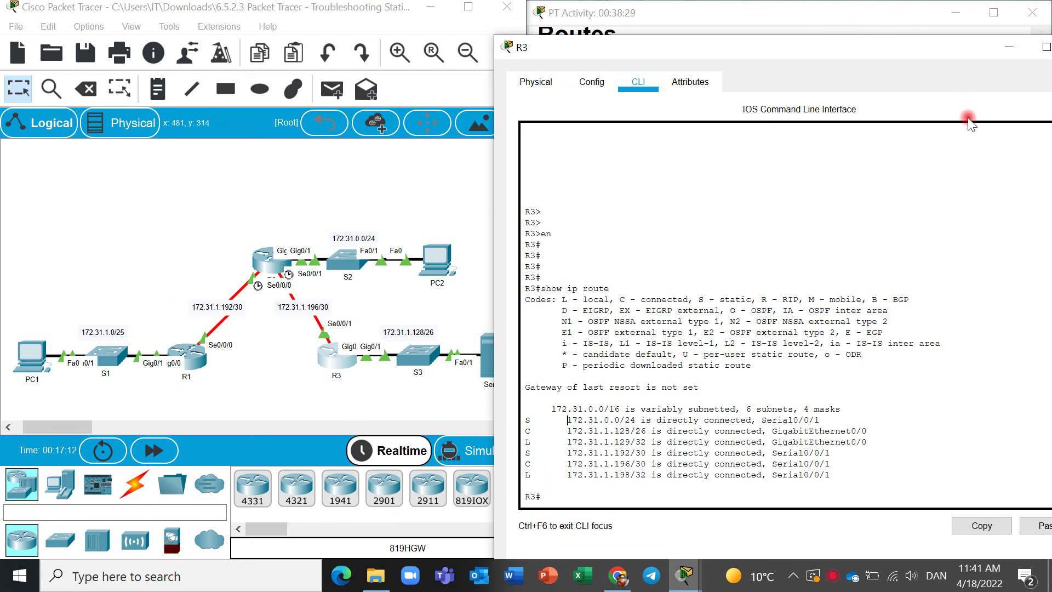
left_click(1002, 53)
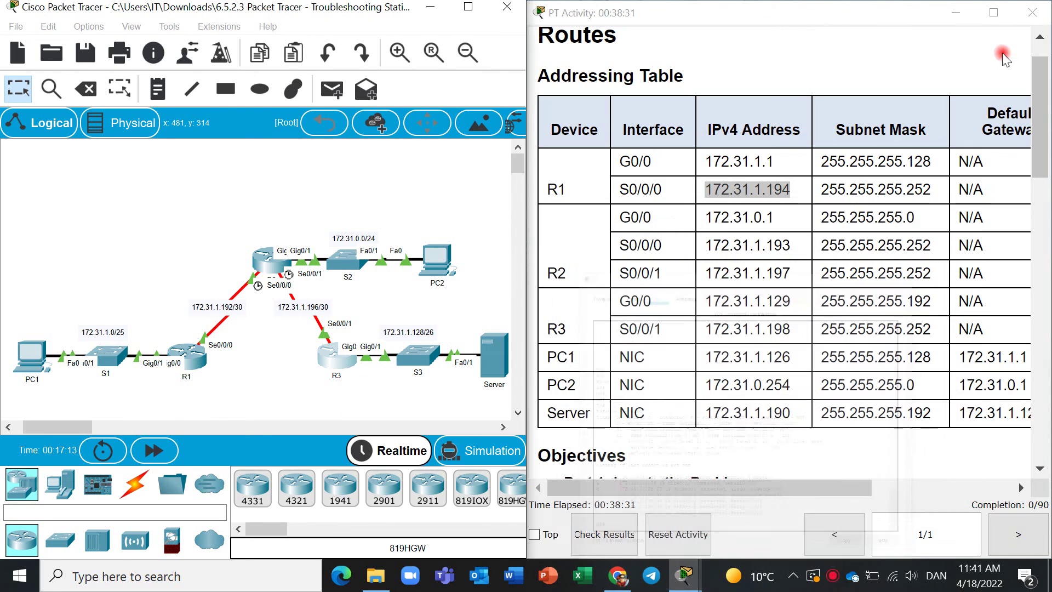
Read Parts 2 to 4 of the activity instructions, focusing on how to remove misconfigured static routes and add missing ones.
scroll(859, 175, "down", 5)
scroll(859, 175, "down", 12)
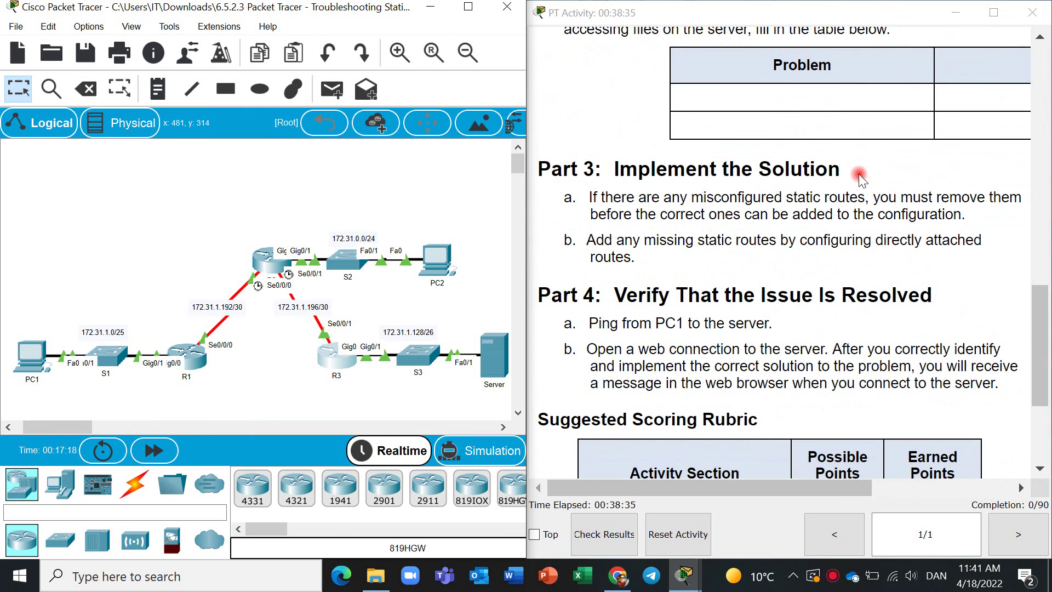
scroll(859, 173, "down", 3)
scroll(859, 173, "up", 5)
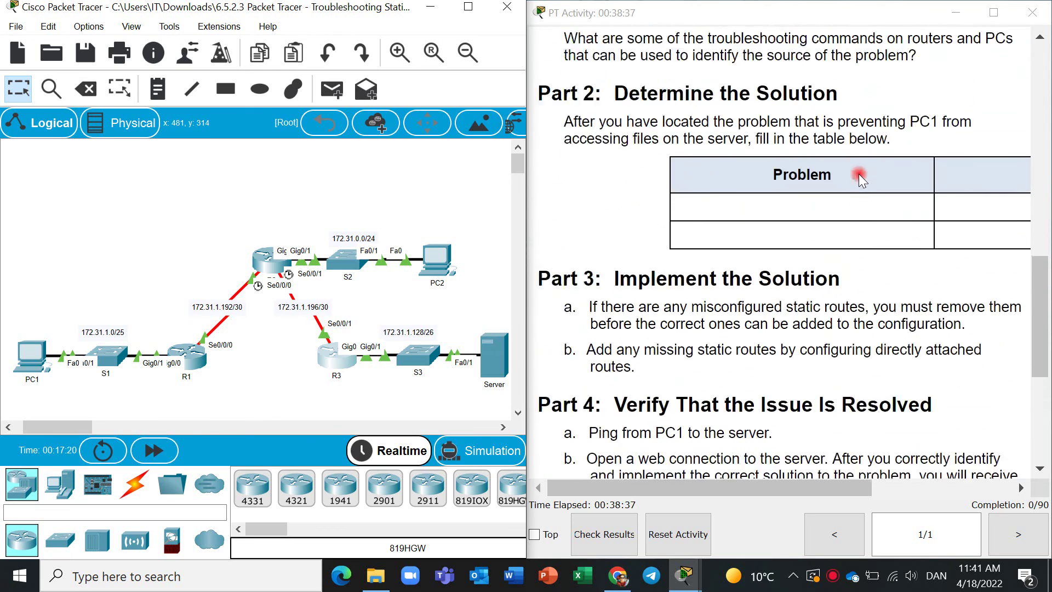
scroll(860, 173, "up", 2)
scroll(860, 173, "down", 3)
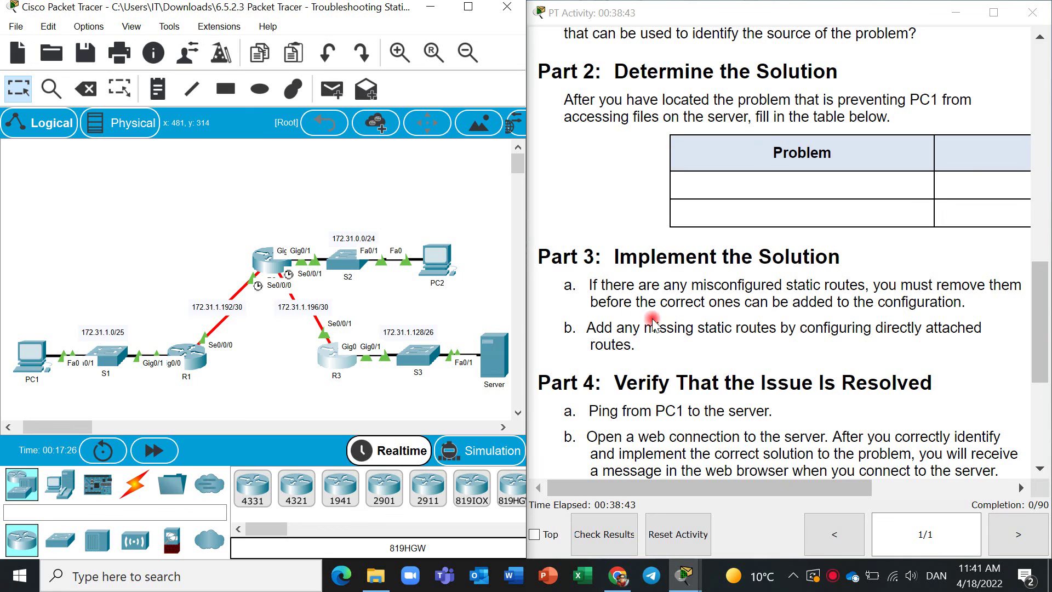
scroll(709, 317, "right", 2)
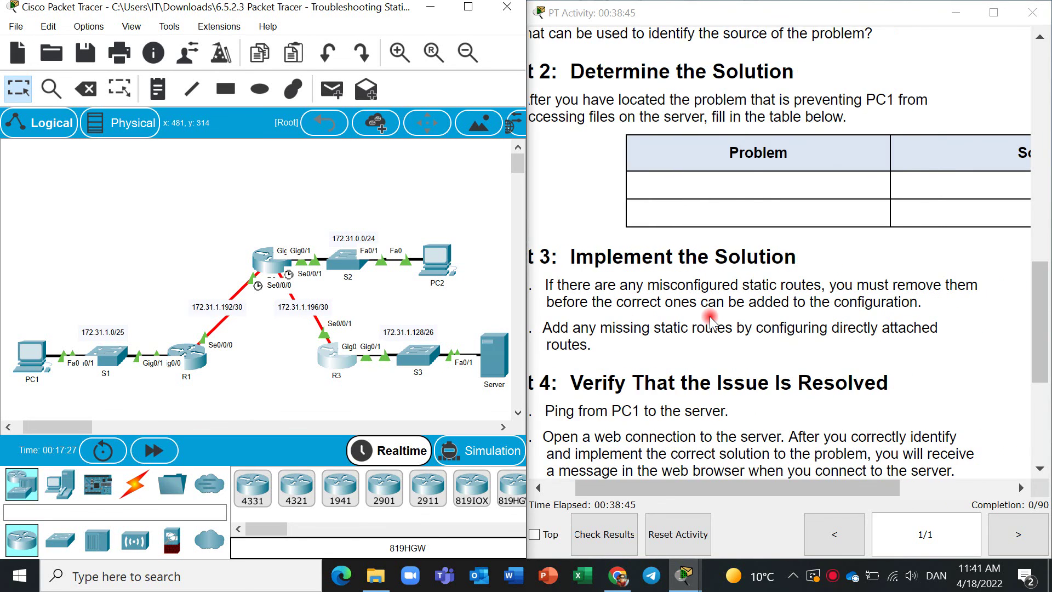
scroll(709, 317, "left", 1)
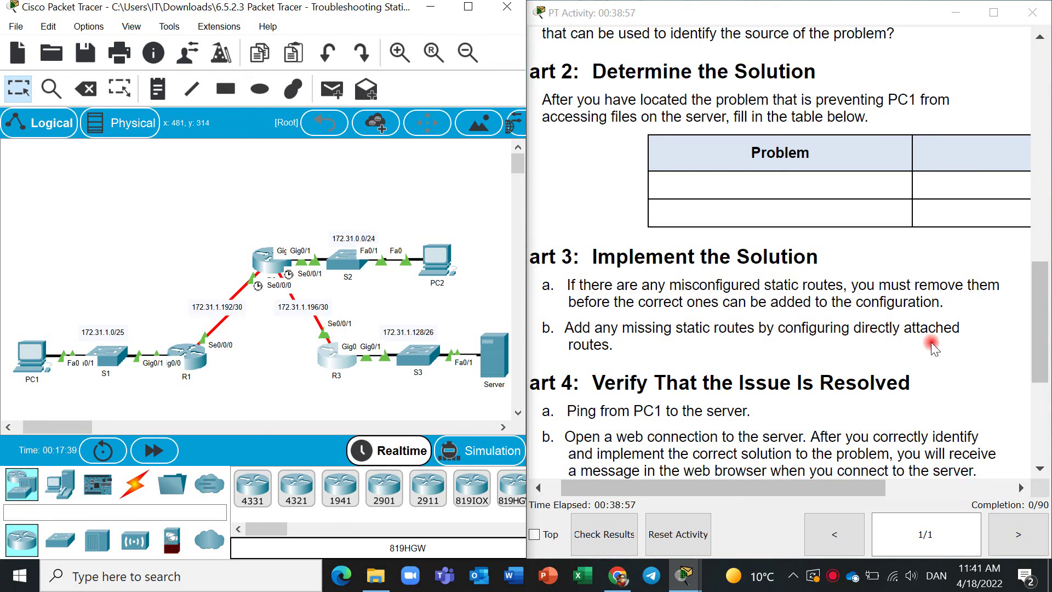
Reopen R2's CLI and display its full running configuration with show run to find the static route commands.
left_click(261, 263)
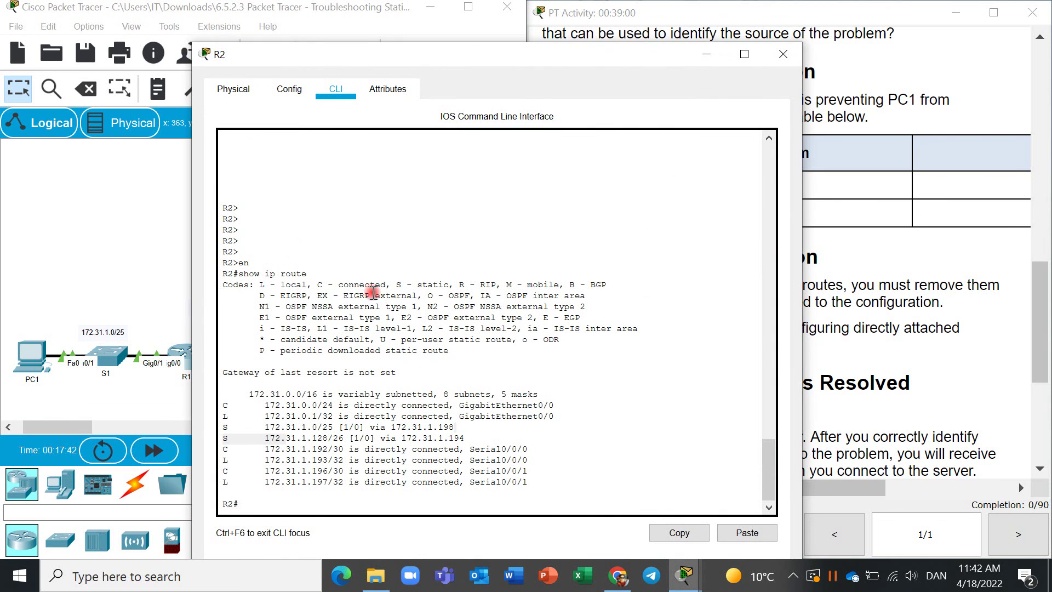
left_click(323, 509)
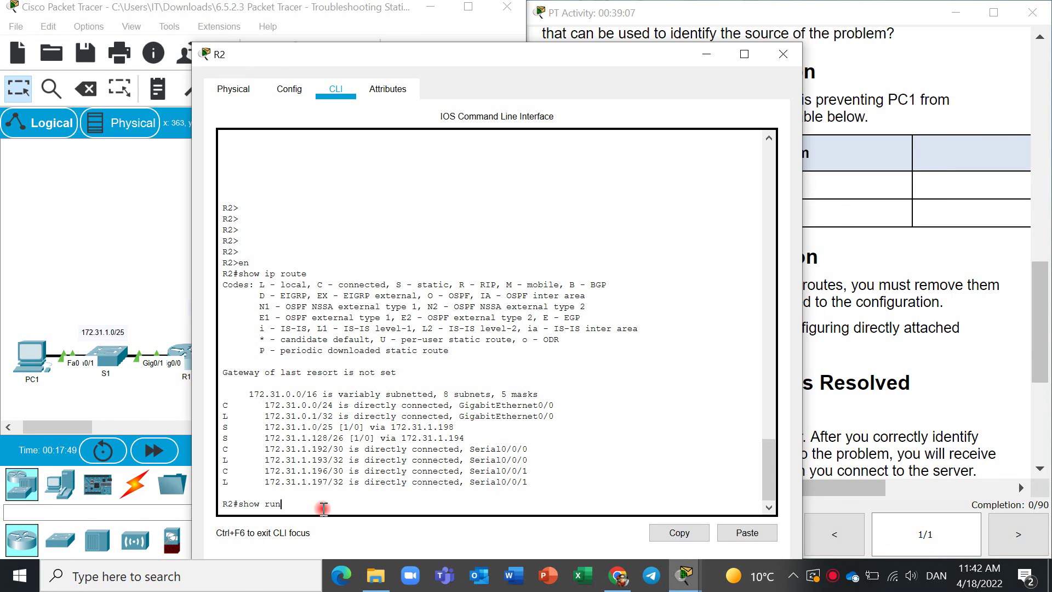
type("show run")
key("Return")
key("space")
key("space")
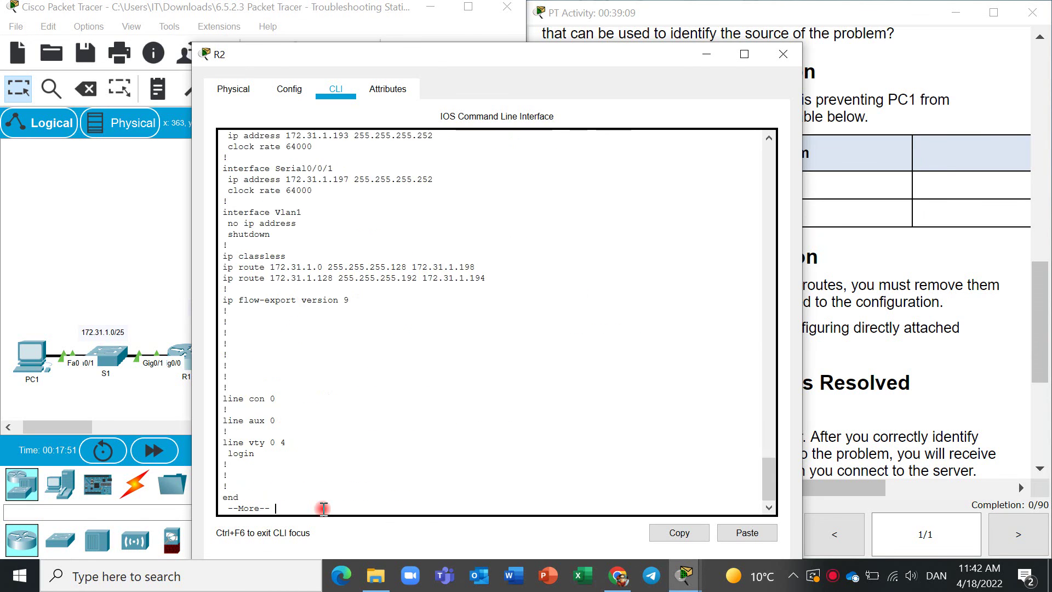
key("space")
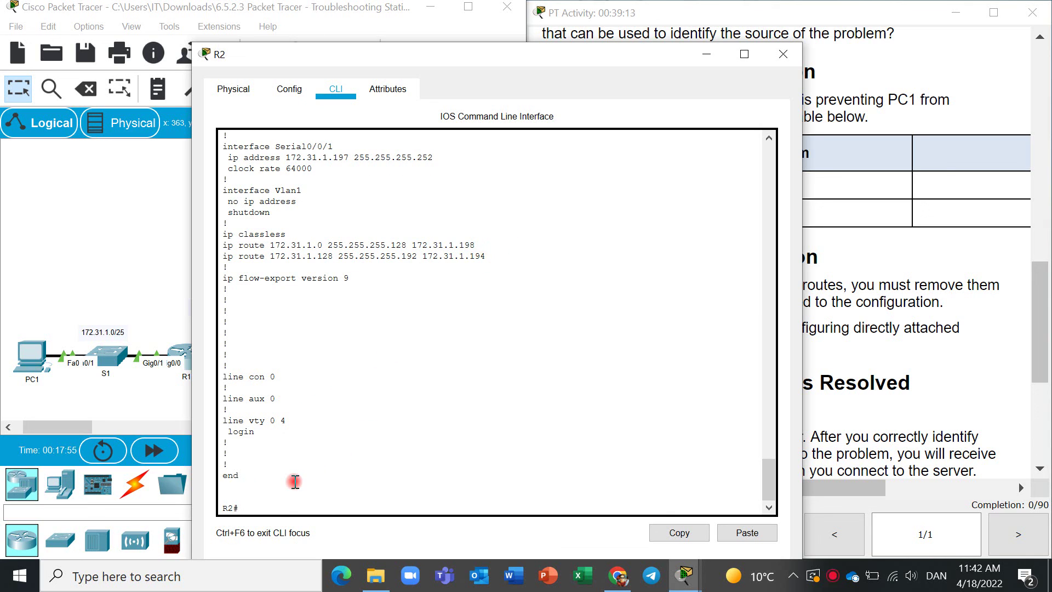
Enter global configuration mode on R2 and remove the route with no ip route 172.31.1.0 255.255.255.128 172.31.1.198.
type("conf t")
key("Return")
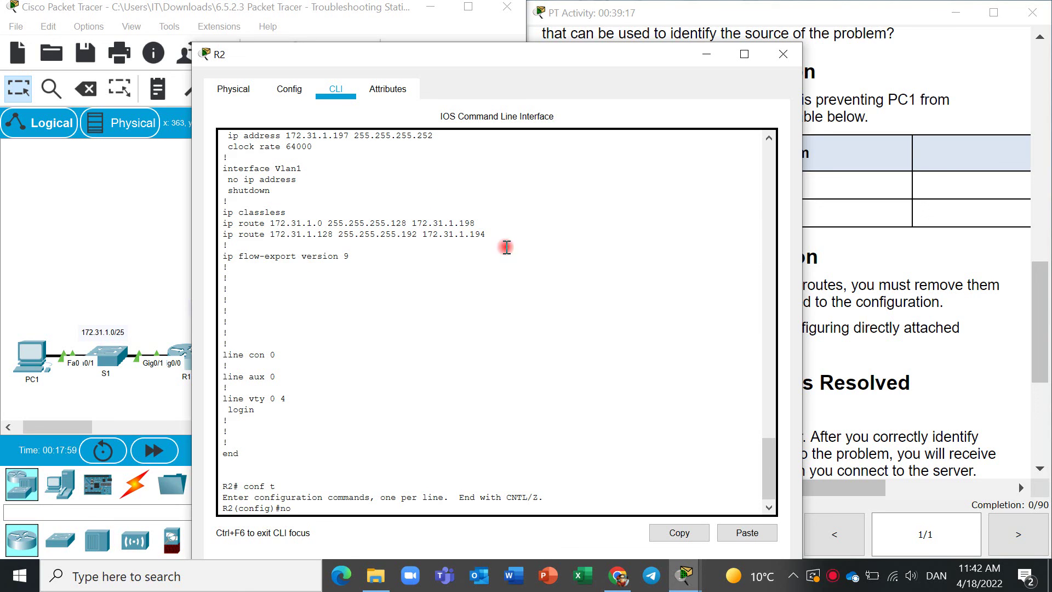
left_click_drag(482, 223, 223, 220)
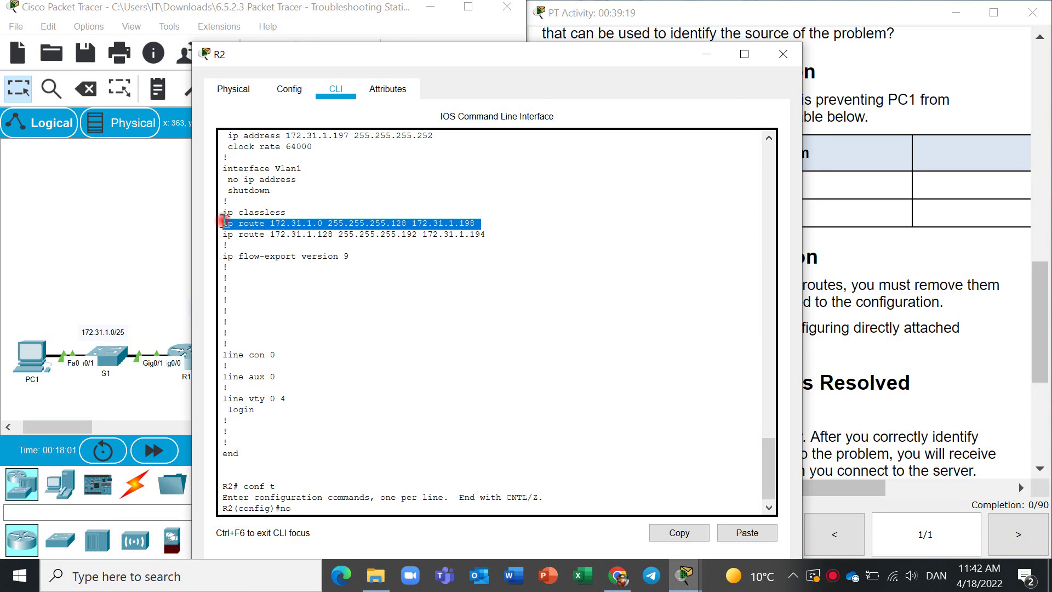
right_click(253, 223)
left_click(262, 236)
left_click(410, 530)
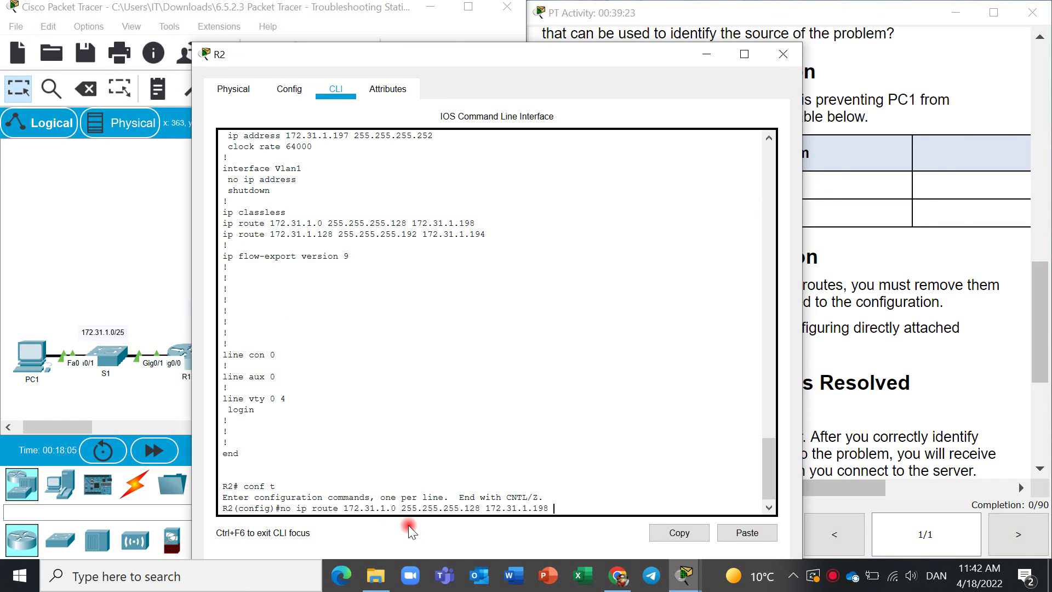
key("Return")
Copy R2's second static route from the running configuration and remove it with no ip route 172.31.1.128 255.255.255.192 172.31.1.194.
key("Up")
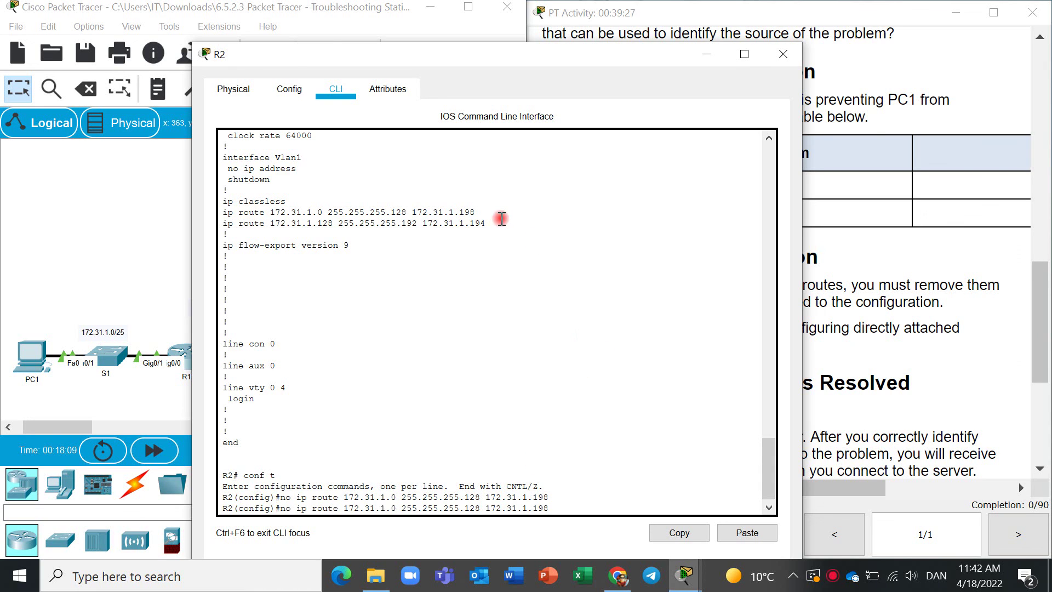
left_click_drag(484, 214, 241, 225)
triple_click(242, 225)
right_click(241, 224)
left_click(255, 232)
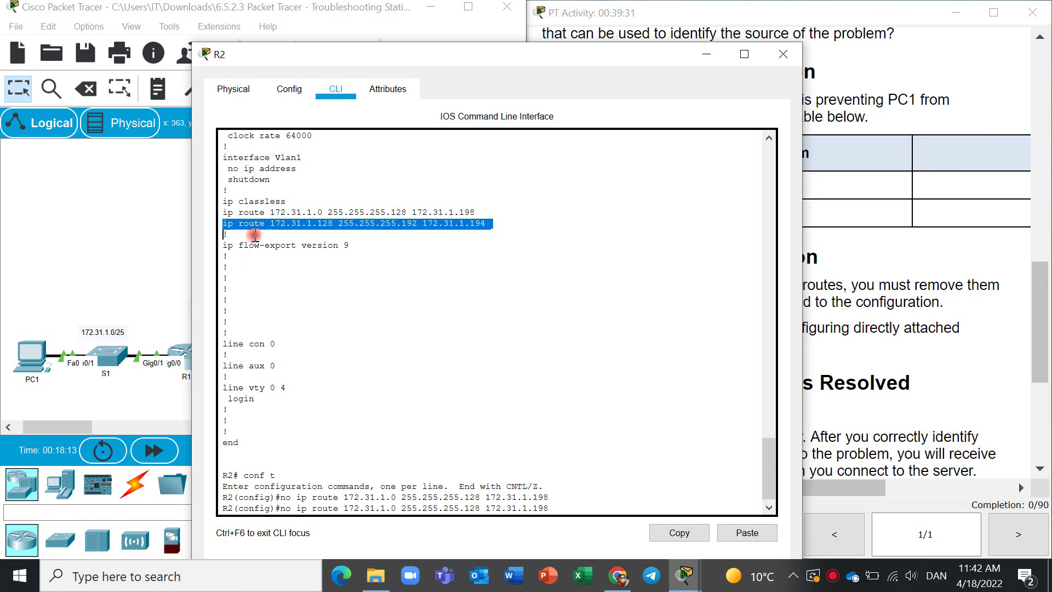
left_click_drag(556, 508, 308, 513)
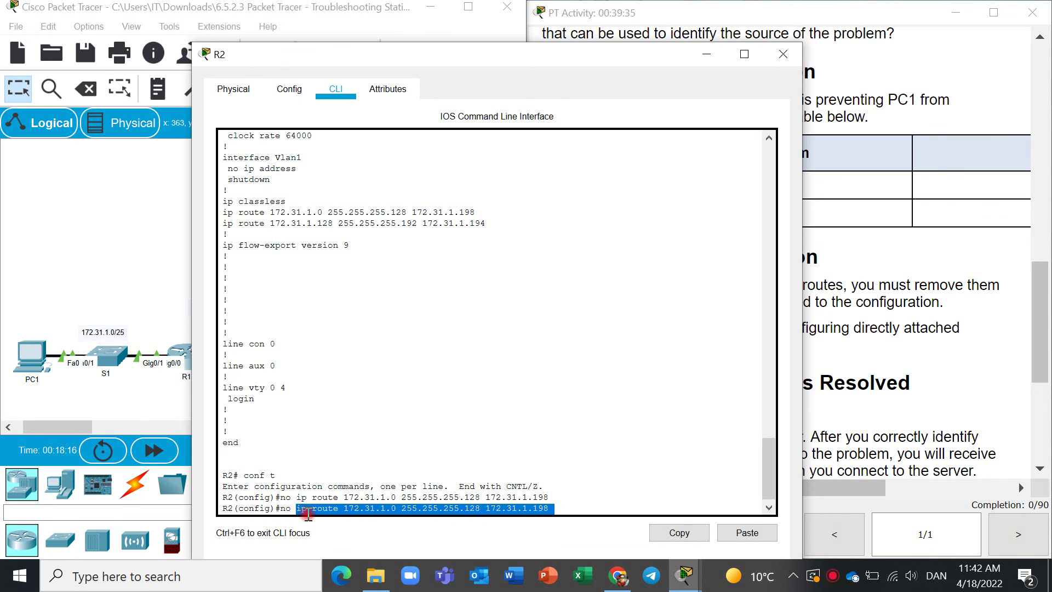
right_click(308, 513)
left_click(334, 541)
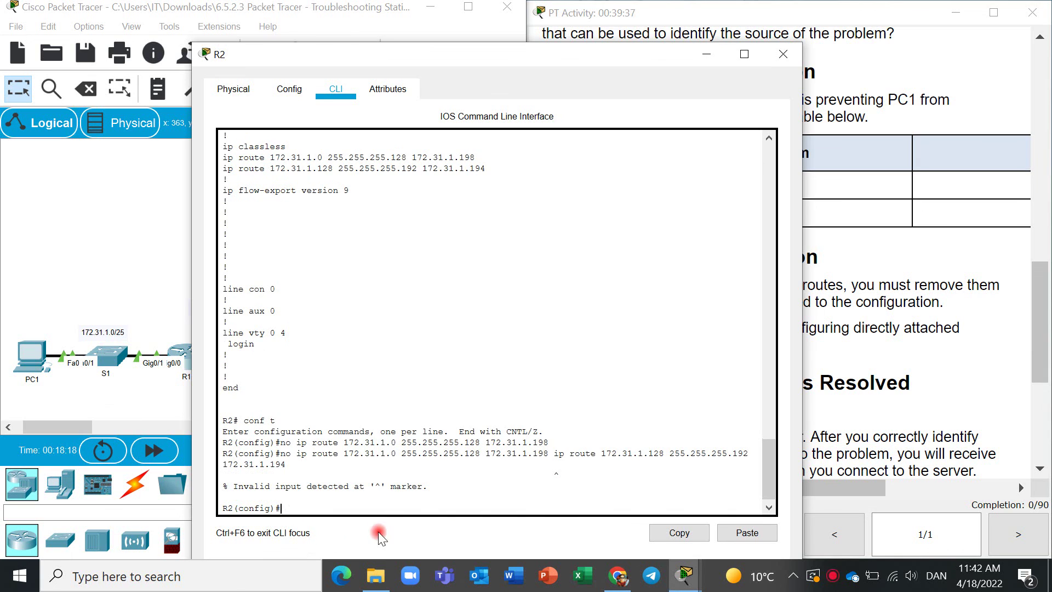
type("no")
right_click(462, 514)
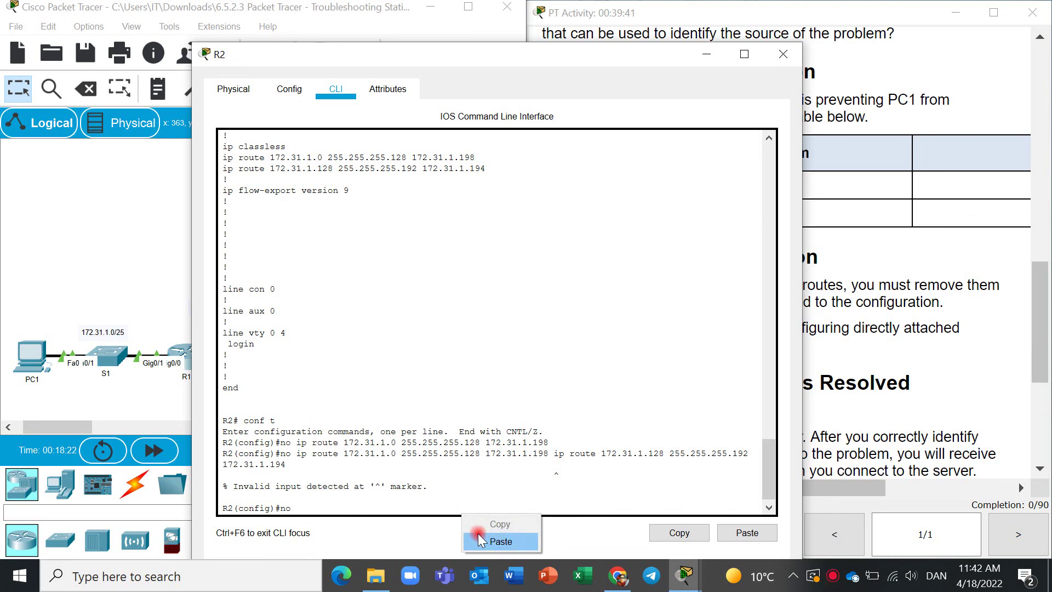
left_click(492, 538)
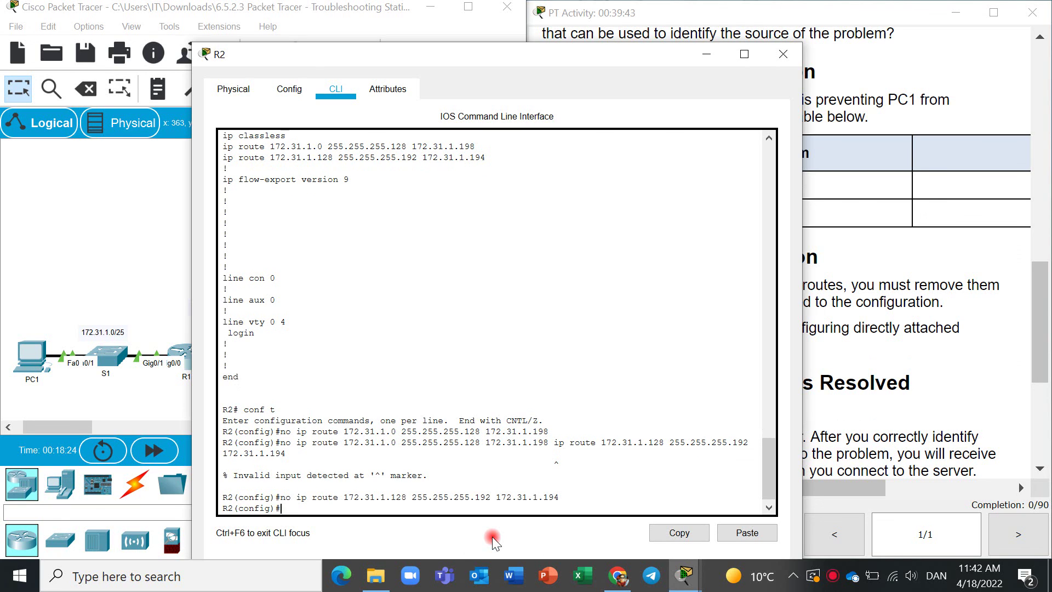
Display R2's full running configuration from configuration mode with do show run to check its static route entries.
key("Return")
key("Return")
key("Return")
key("Return")
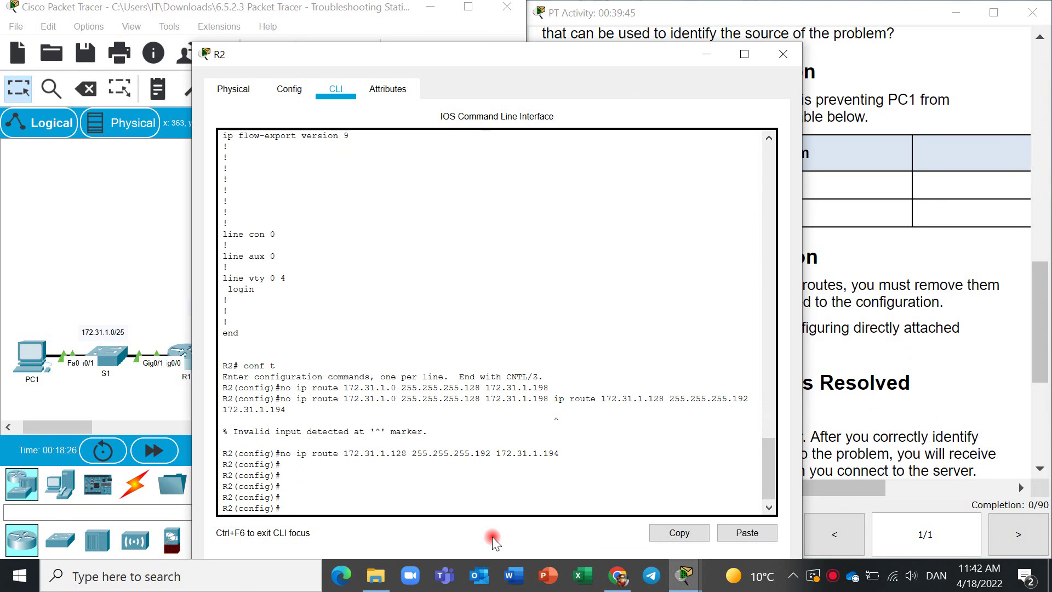
type("do show run")
key("Return")
key("space")
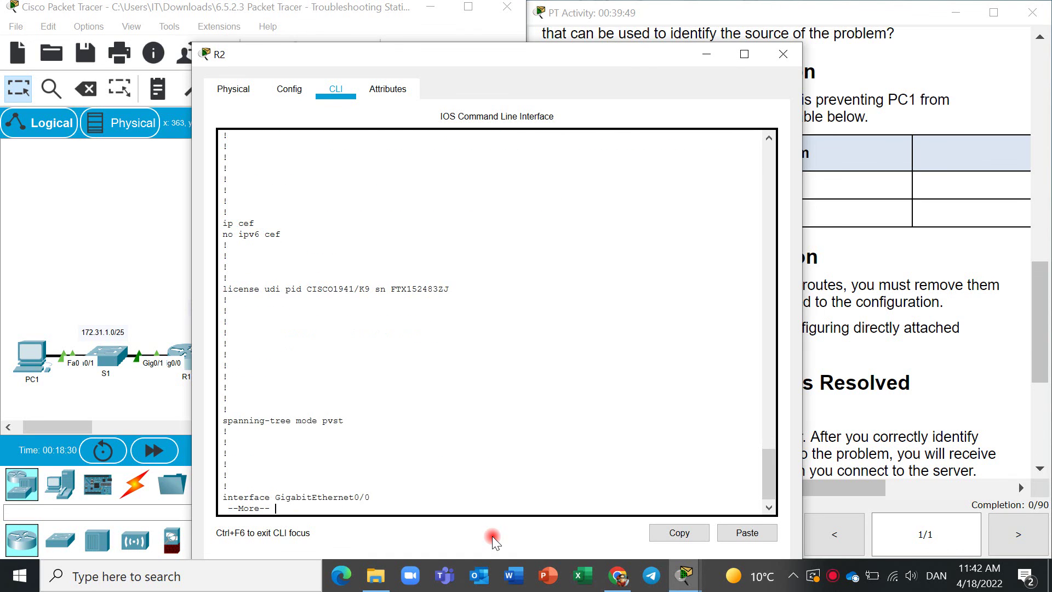
key("space")
key("space")
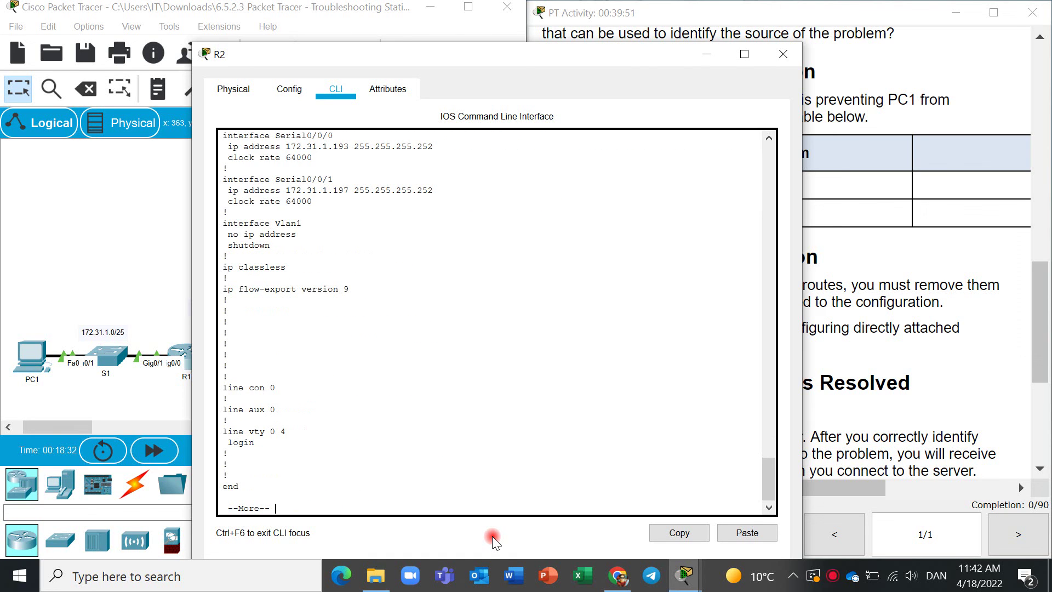
key("space")
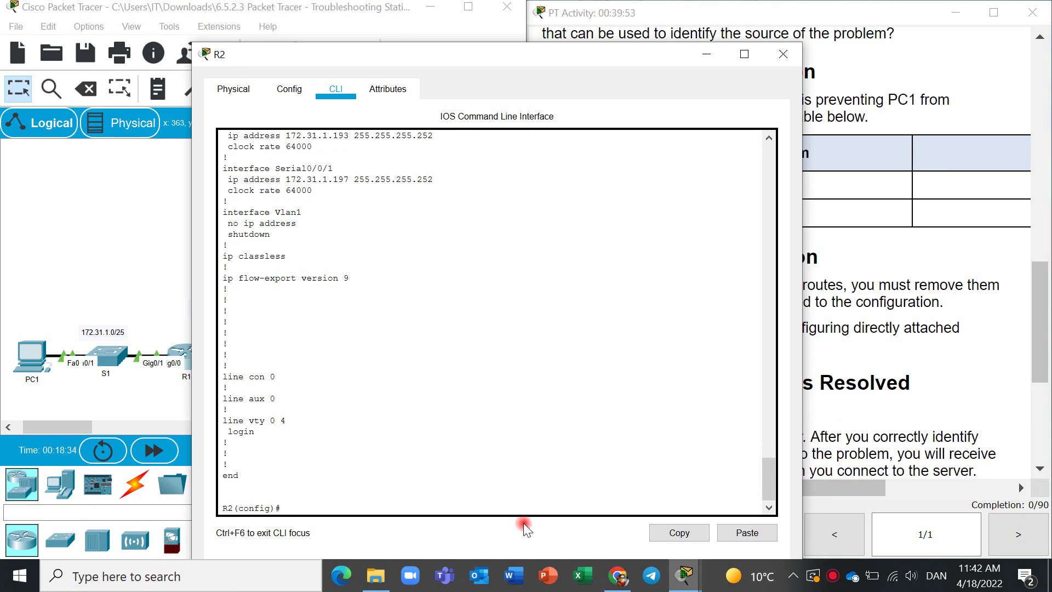
key("Up")
key("Up")
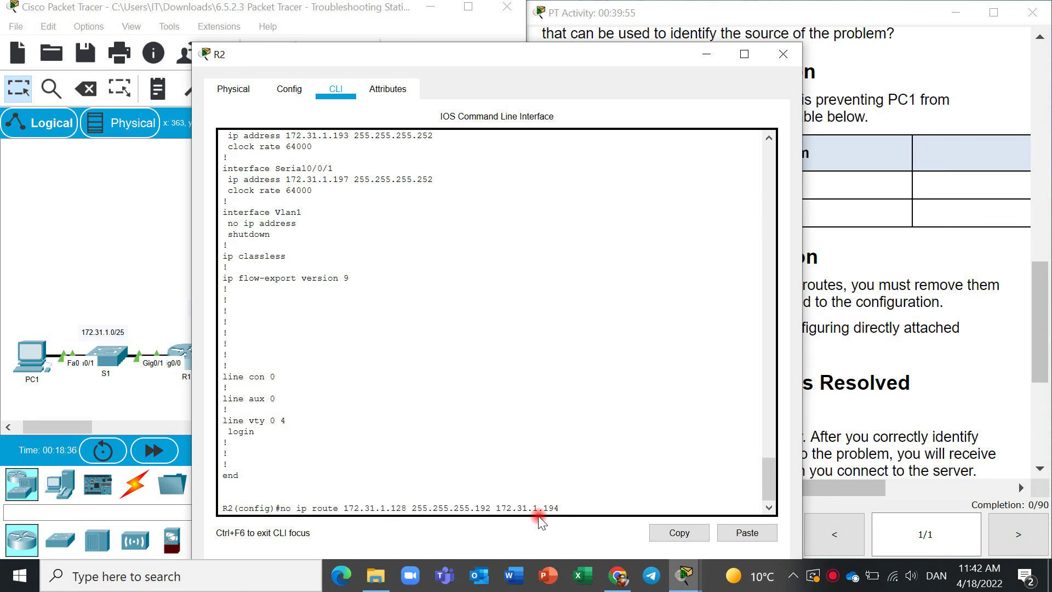
key("Up")
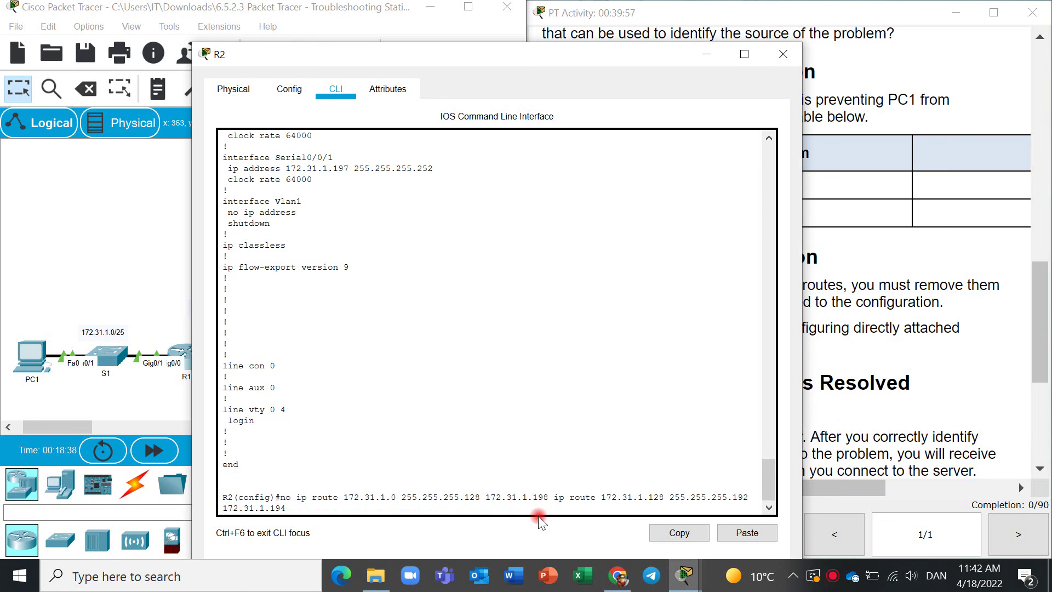
key("Down")
key("Down")
key("Up")
key("Up")
key("Up")
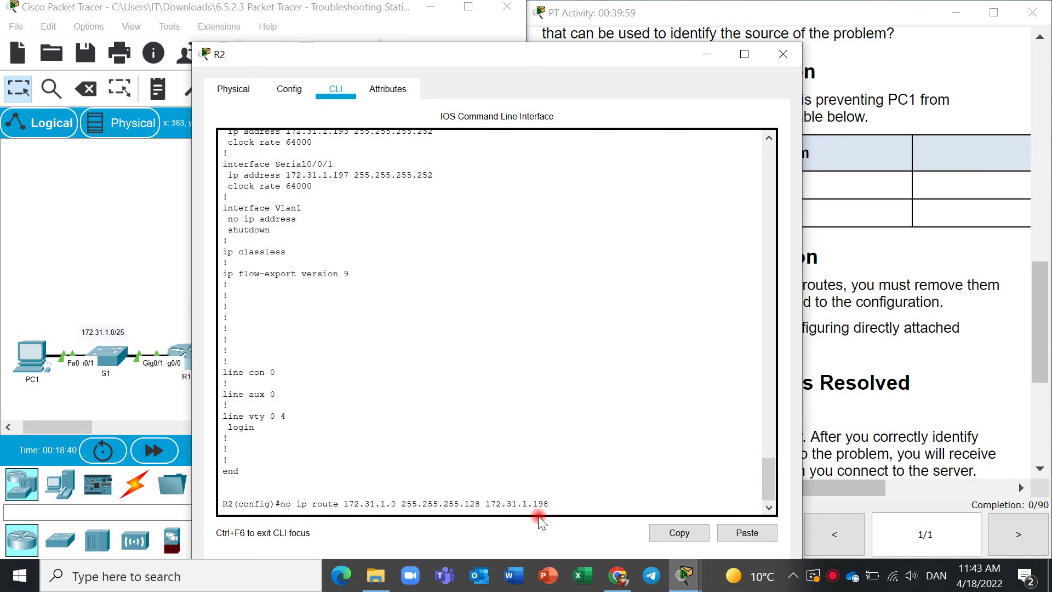
key("BackSpace")
key("Left")
key("Left")
key("Left")
key("Left")
key("Left")
key("Left")
key("Left")
key("Left")
key("Left")
key("Left")
key("Left")
key("Left")
key("Left")
key("Left")
key("Left")
key("Left")
key("Left")
key("Left")
key("Left")
key("Left")
key("BackSpace")
key("Delete")
key("Delete")
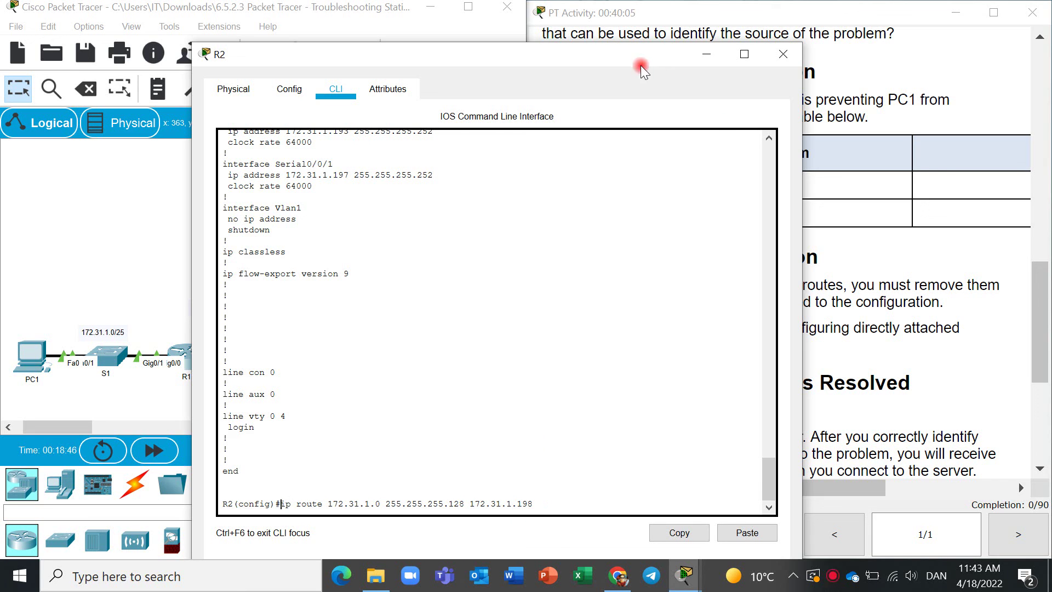
left_click_drag(600, 52, 801, 26)
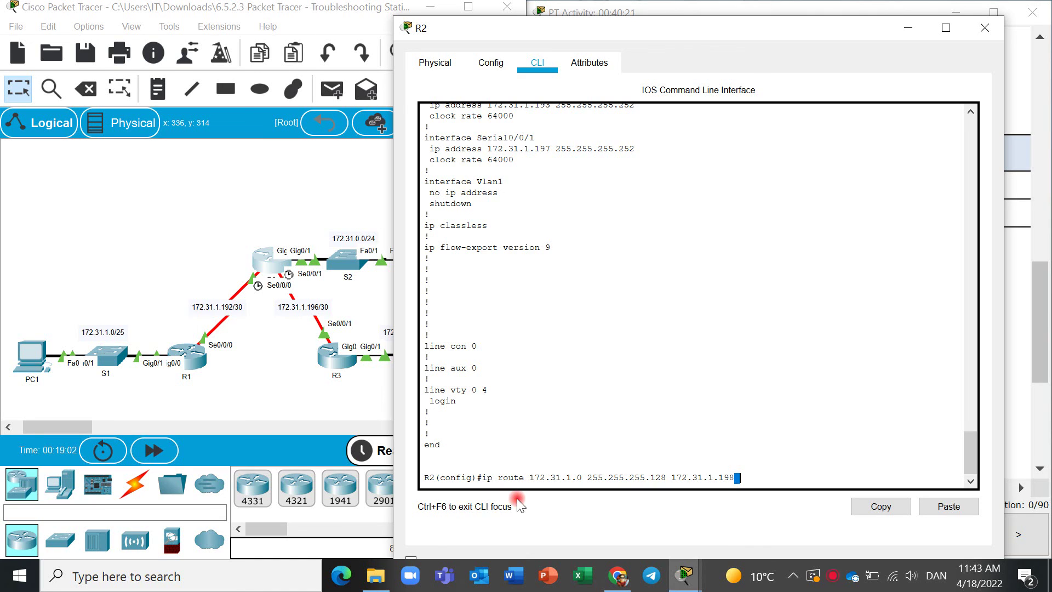
left_click(941, 508)
key("ctrl+a")
type("no")
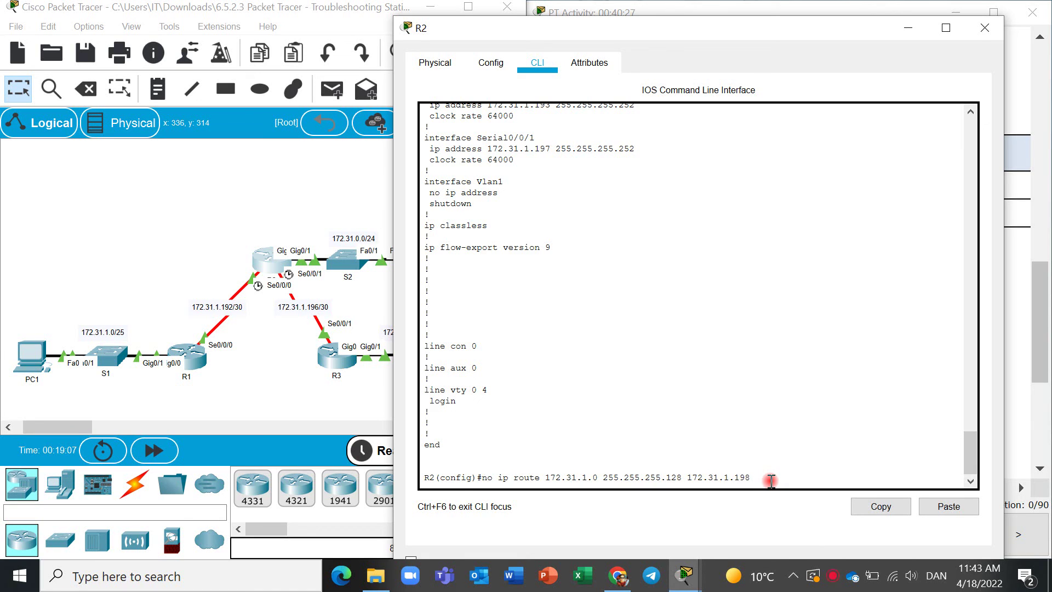
key("ctrl+e")
key("ctrl+v")
key("Return")
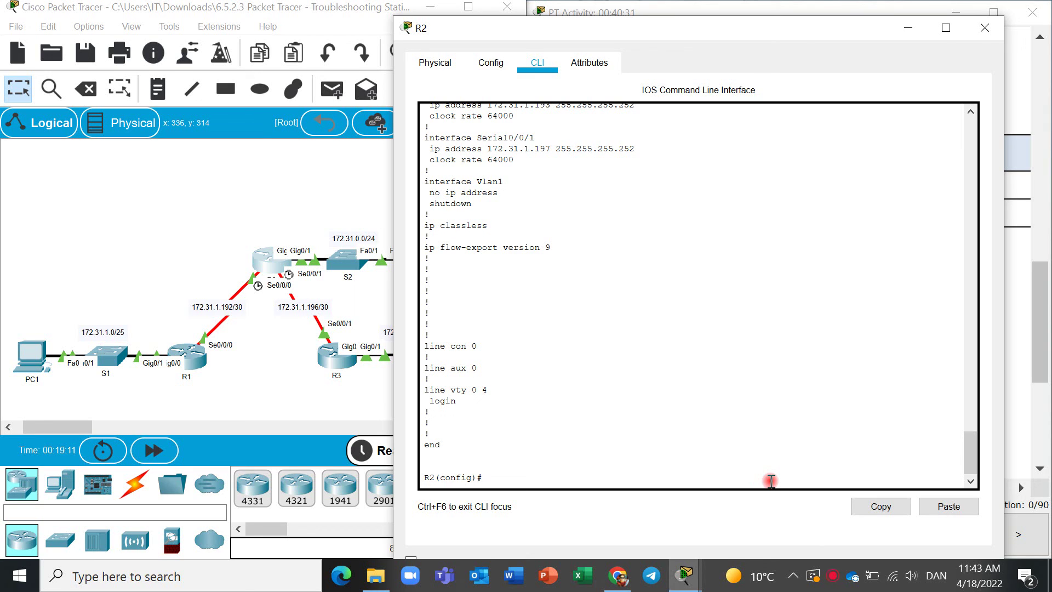
Look up R1's S0/0/0 address in the addressing table and configure ip route 172.31.1.0 255.255.255.128 172.31.1.194 on R2.
type("ip route 172.31.1.0 255.2552.")
key("BackSpace")
type(".255. 128")
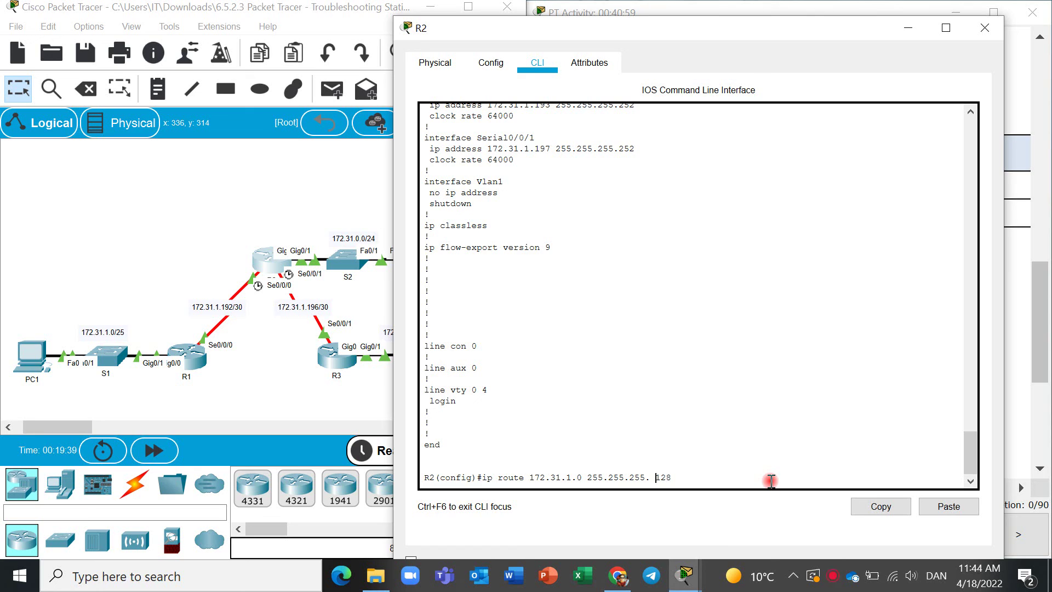
key("BackSpace")
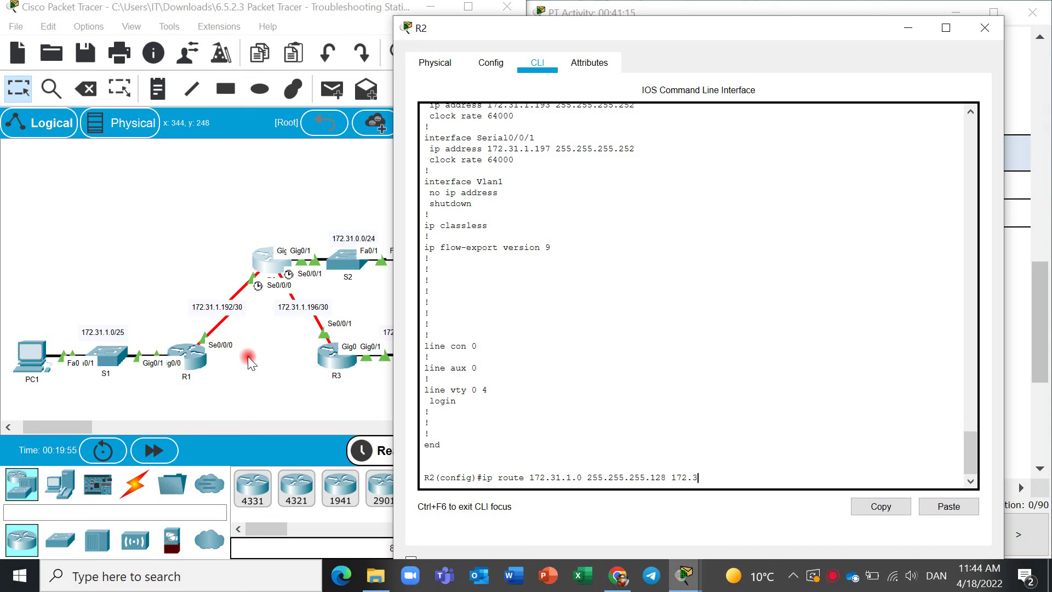
type("1.1.")
left_click_drag(689, 31, 452, 102)
left_click_drag(1036, 310, 1035, 103)
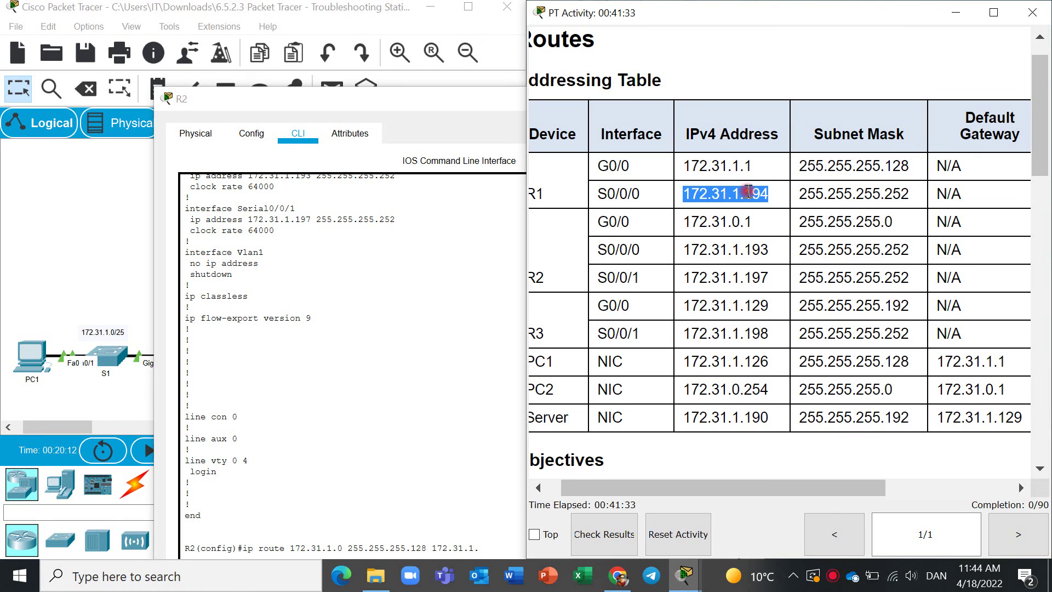
left_click(362, 370)
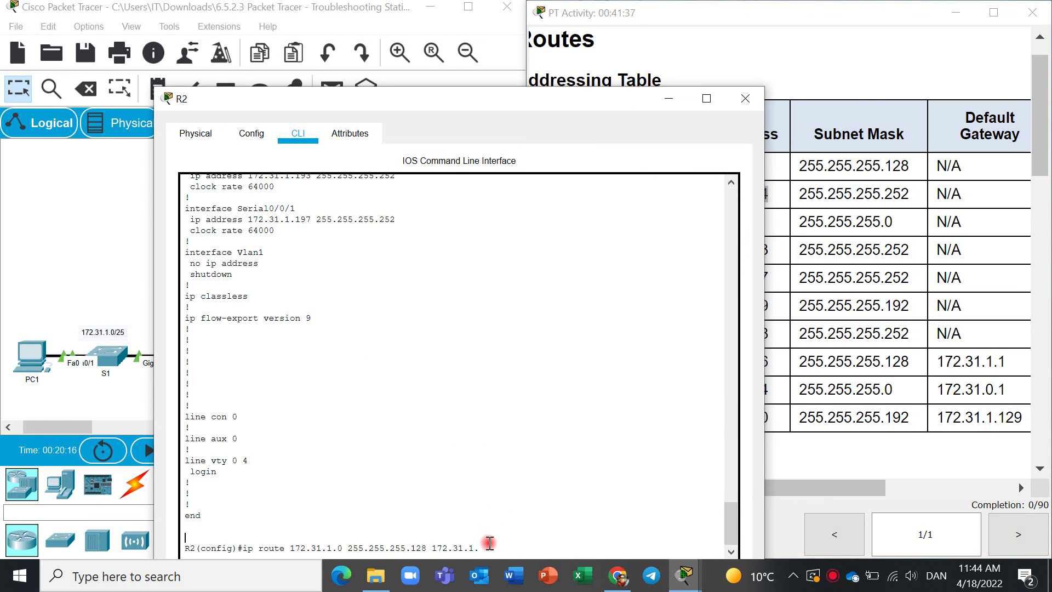
left_click_drag(574, 96, 577, 49)
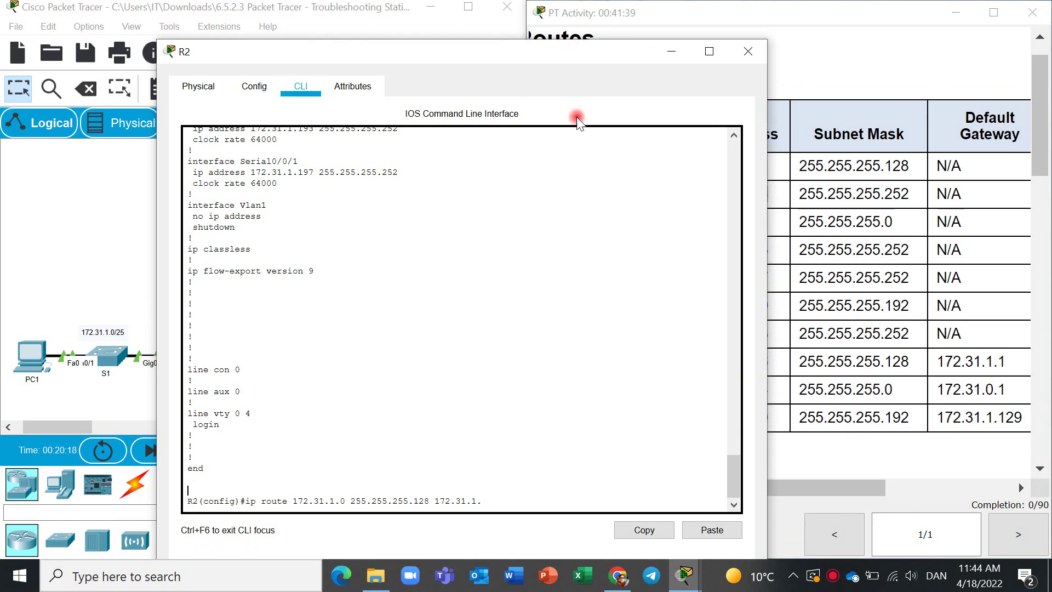
type("194")
key("Return")
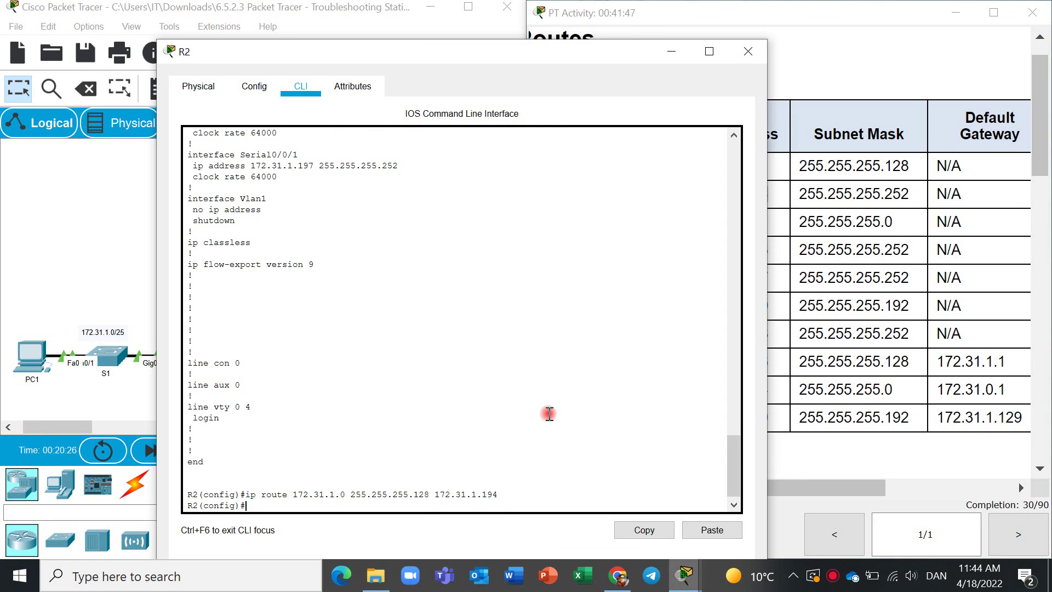
Recall the last route command in R2's CLI and change its destination network to 172.31.1.128.
key("Up")
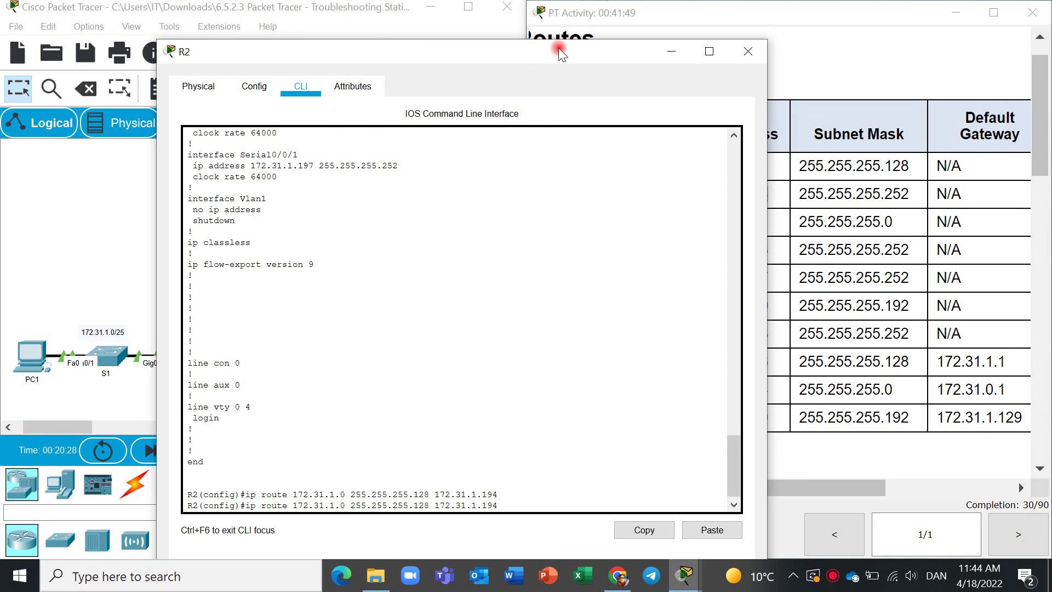
left_click_drag(559, 47, 851, 8)
left_click(993, 9)
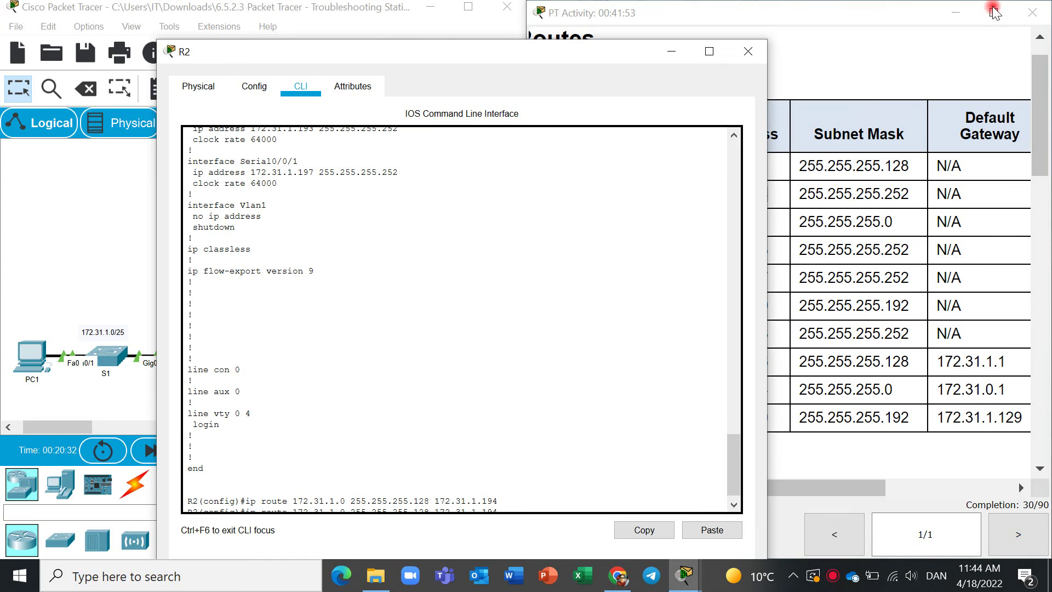
left_click_drag(544, 53, 847, 8)
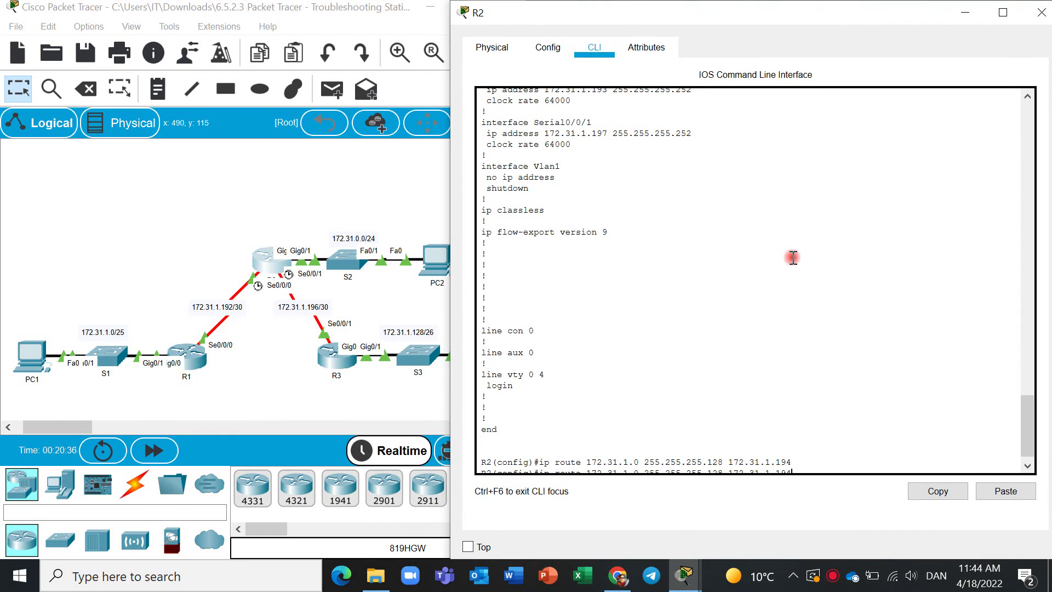
scroll(1023, 450, "down", 1)
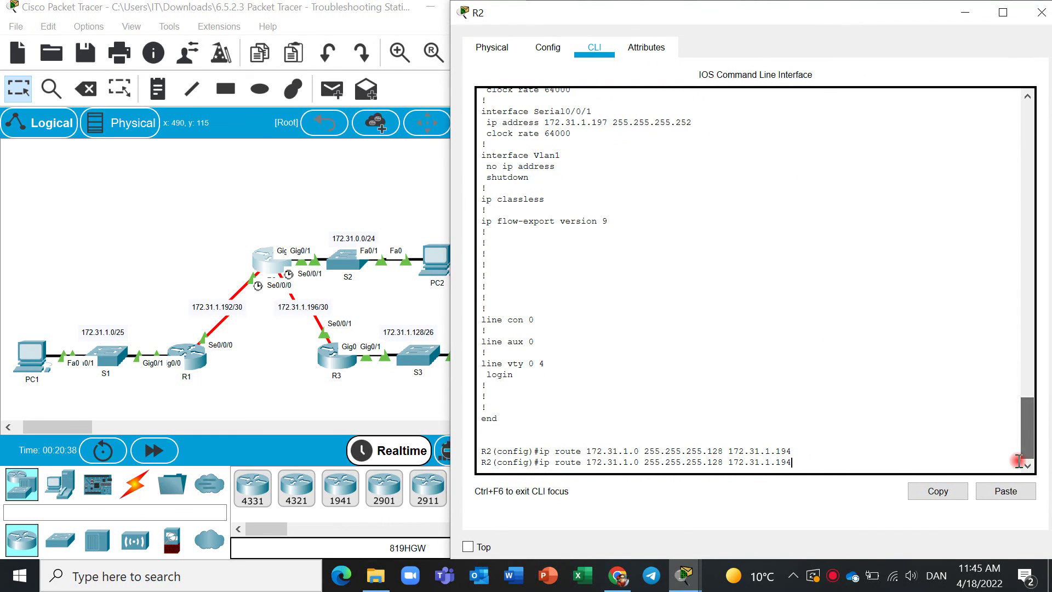
key("Left")
key("Left")
key("Left")
key("Left")
key("Left")
key("Left")
key("Left")
key("Left")
key("Left")
key("Left")
key("Left")
key("Left")
key("Left")
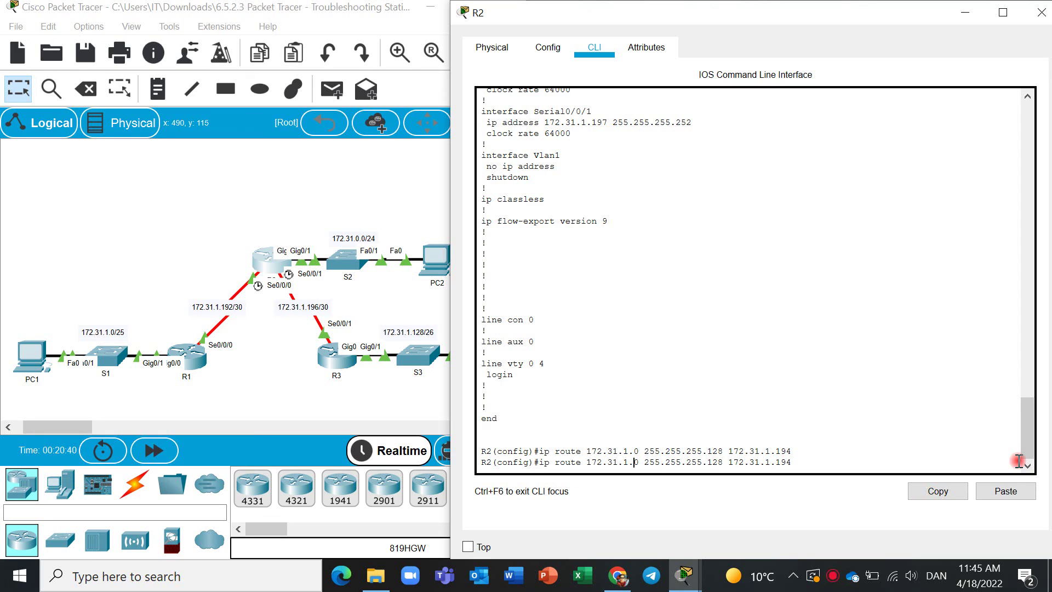
key("Left")
key("Right")
key("Right")
key("BackSpace")
type("128")
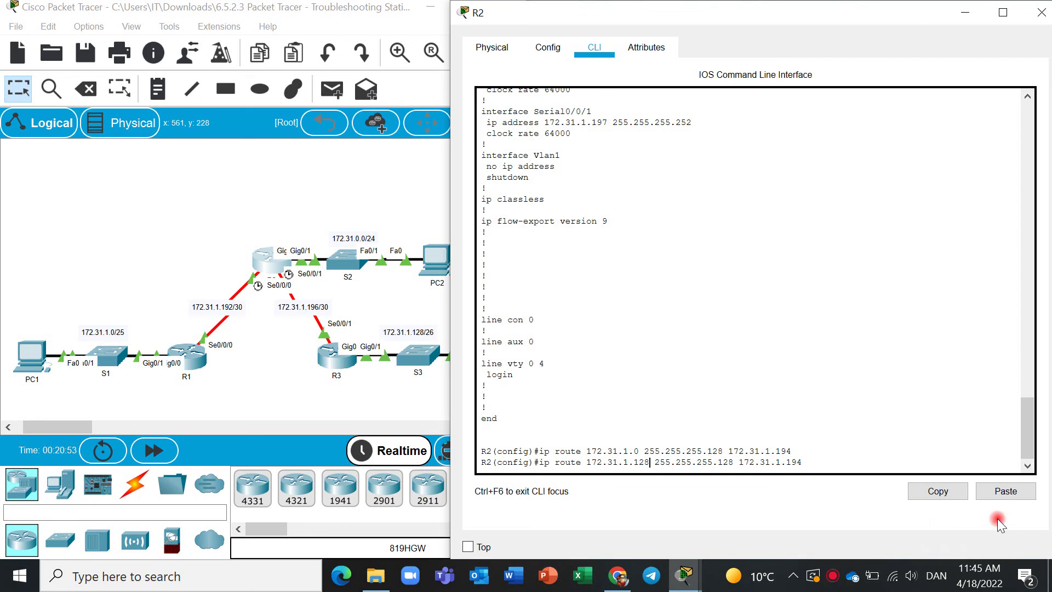
Set the recalled route's mask to 255.255.255.192 and its next hop to 172.31.1.198, and execute the command on R2.
key("Right")
key("Right")
key("Right")
key("Right")
key("Right")
key("Right")
key("Right")
key("Right")
key("Right")
key("Right")
key("Right")
key("Right")
key("BackSpace")
key("BackSpace")
type("92")
key("Right")
key("Right")
key("Right")
key("Right")
key("Right")
key("Right")
key("Right")
key("Right")
key("Right")
key("Right")
key("Right")
key("Right")
key("Right")
key("BackSpace")
left_click_drag(758, 14, 707, 2)
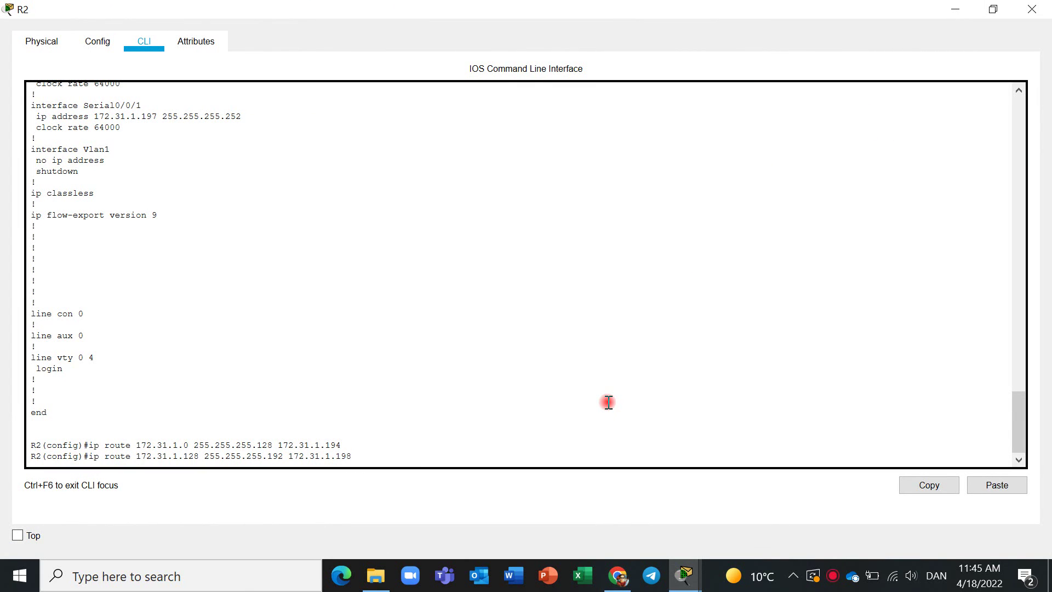
type("8")
key("Return")
Save R2's configuration with do wr, leave configuration mode with end, and save to the startup configuration with copy r st.
type("do wr")
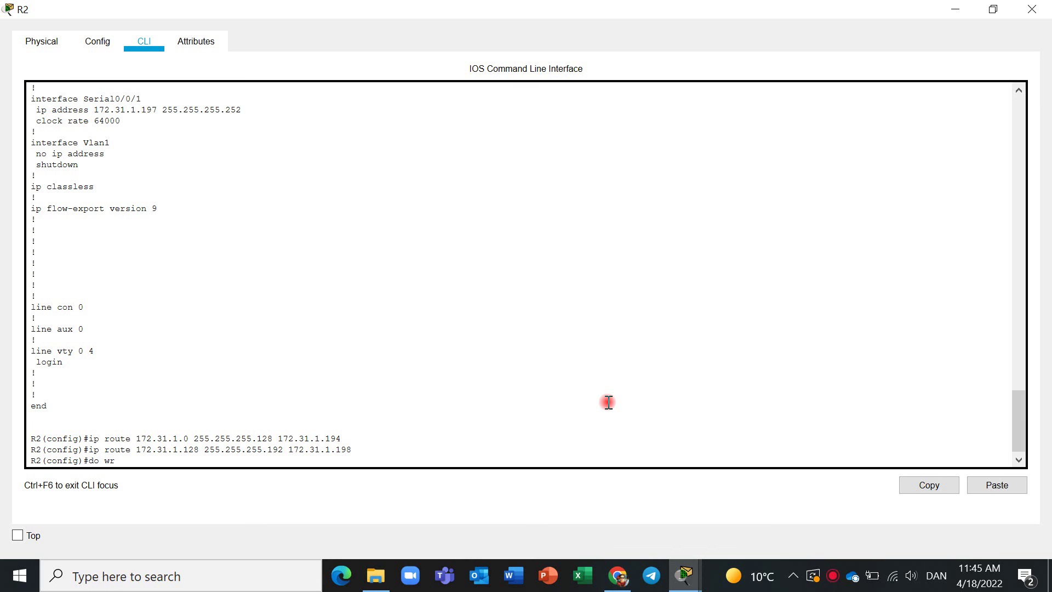
key("Return")
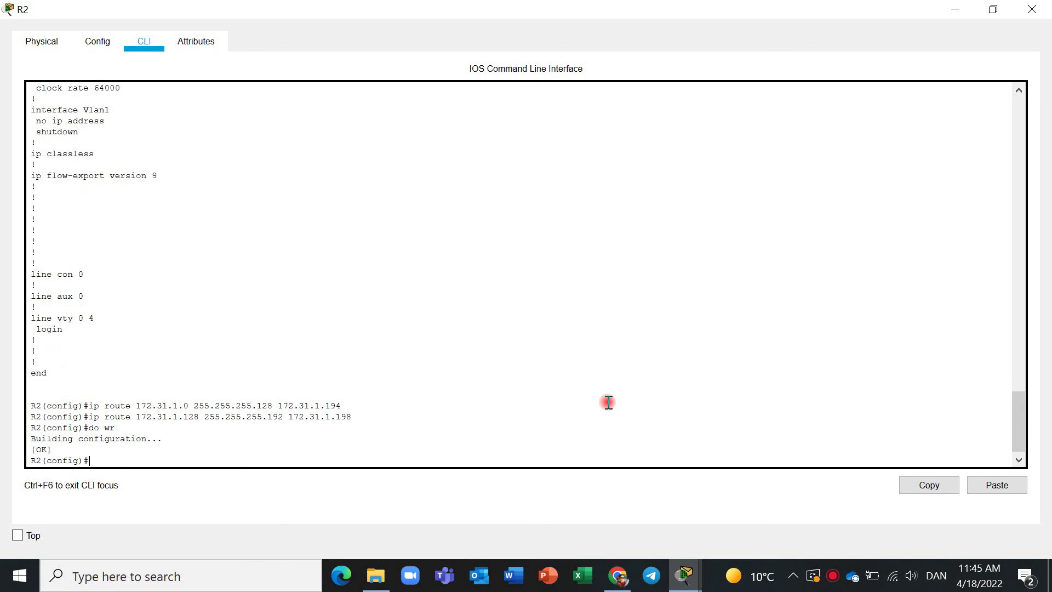
type("end")
key("Return")
key("Return")
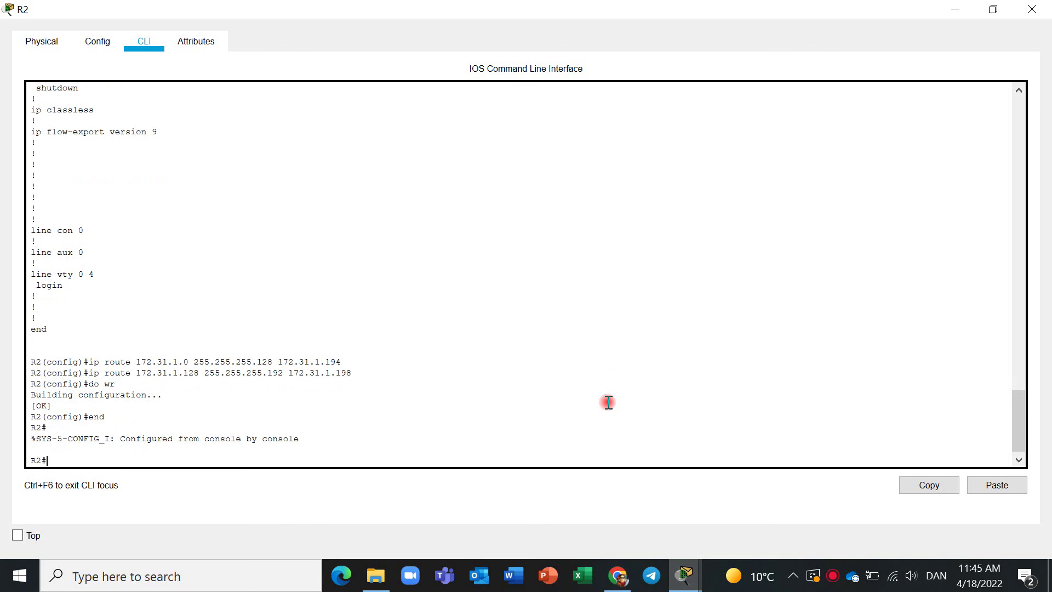
type("copy r st")
key("Return")
key("Return")
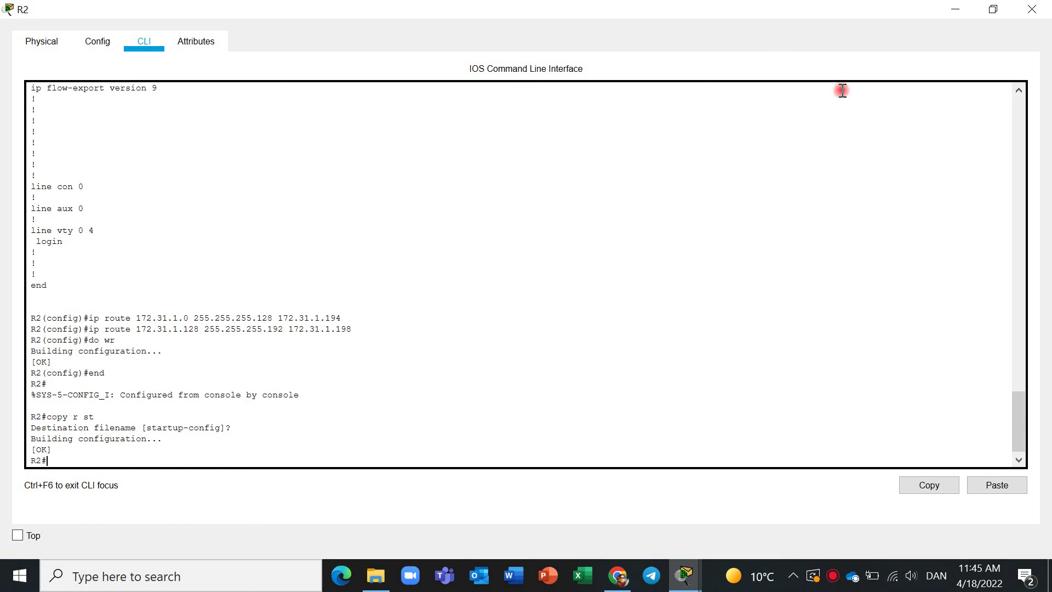
Minimize R2's window, open R3's CLI, enter privileged mode with en, and display the routing table with show ip route.
left_click(955, 9)
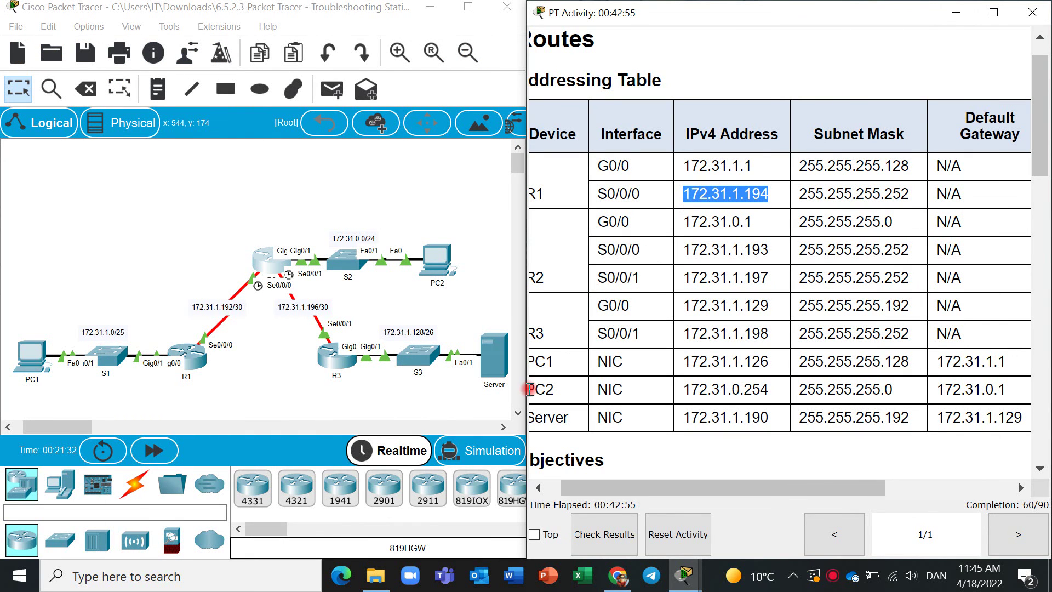
left_click(335, 367)
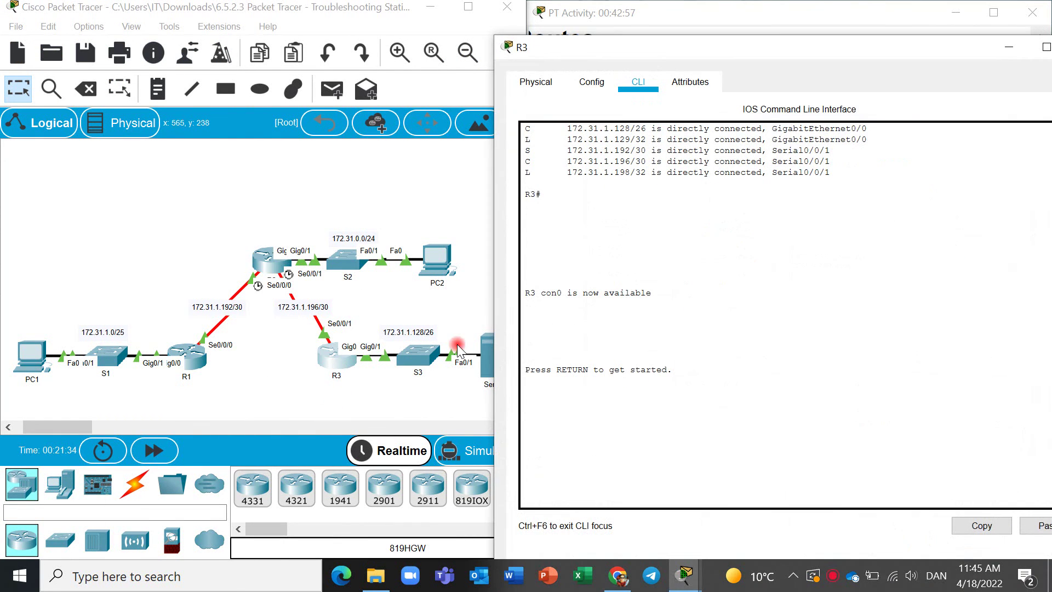
left_click(592, 395)
key("Return")
key("Return")
key("Return")
key("Return")
key("Return")
type("e")
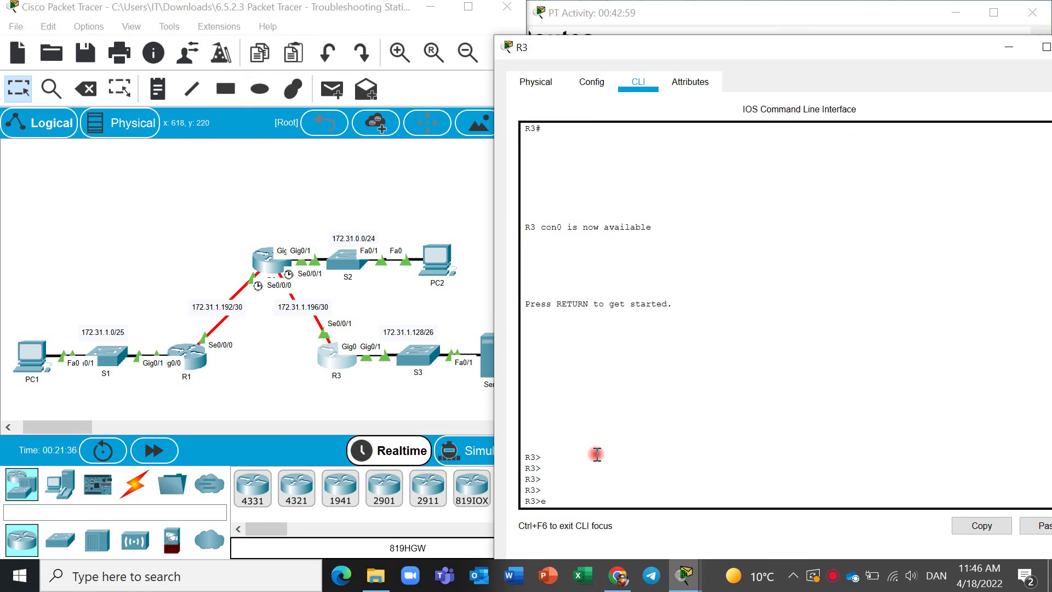
type("n")
key("Return")
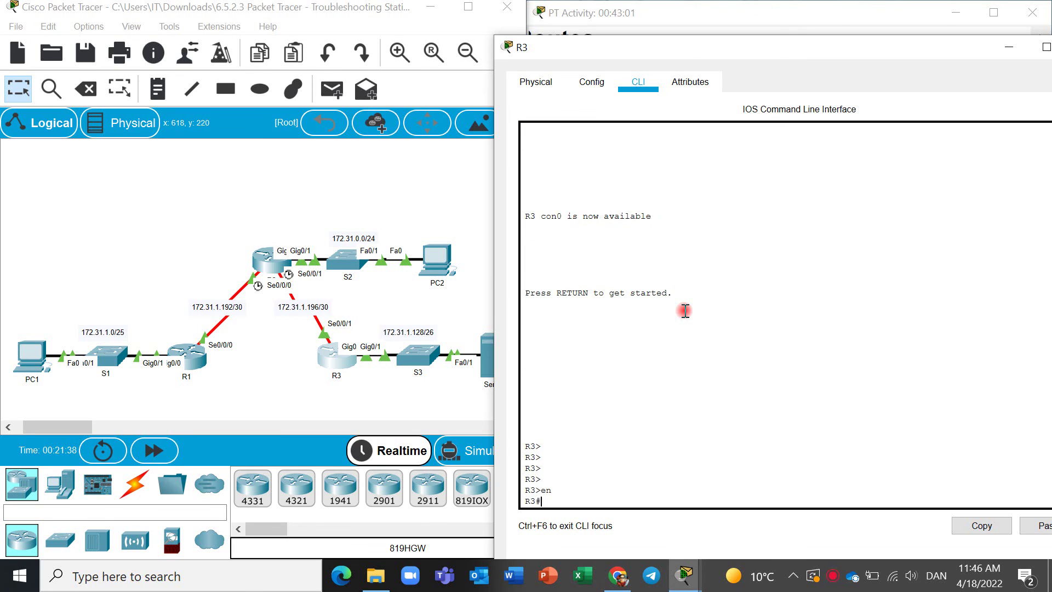
scroll(685, 311, "up", 3)
key("Return")
scroll(682, 307, "down", 2)
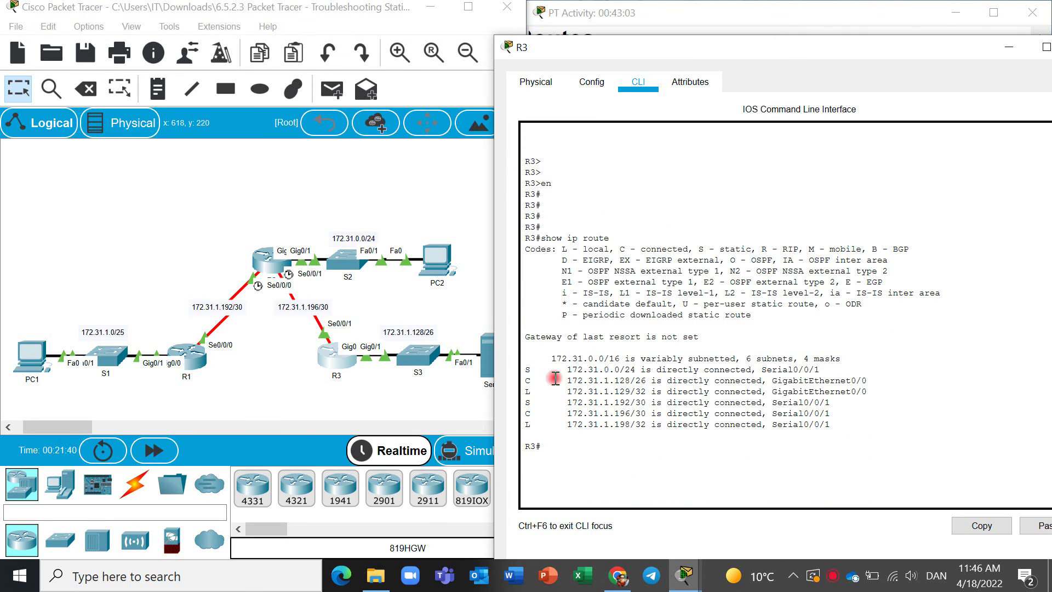
left_click(471, 451)
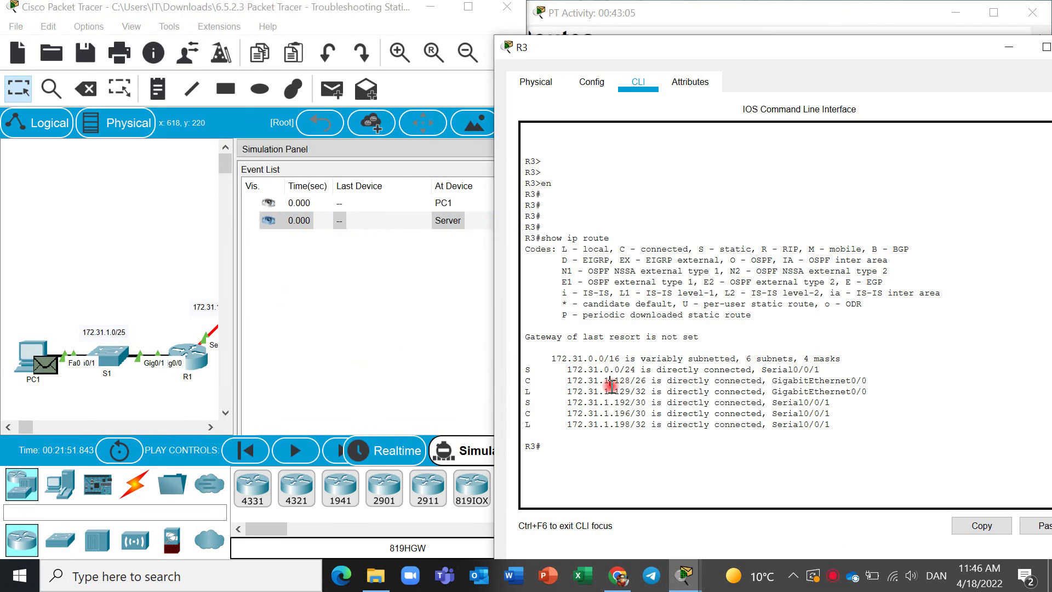
left_click(448, 175)
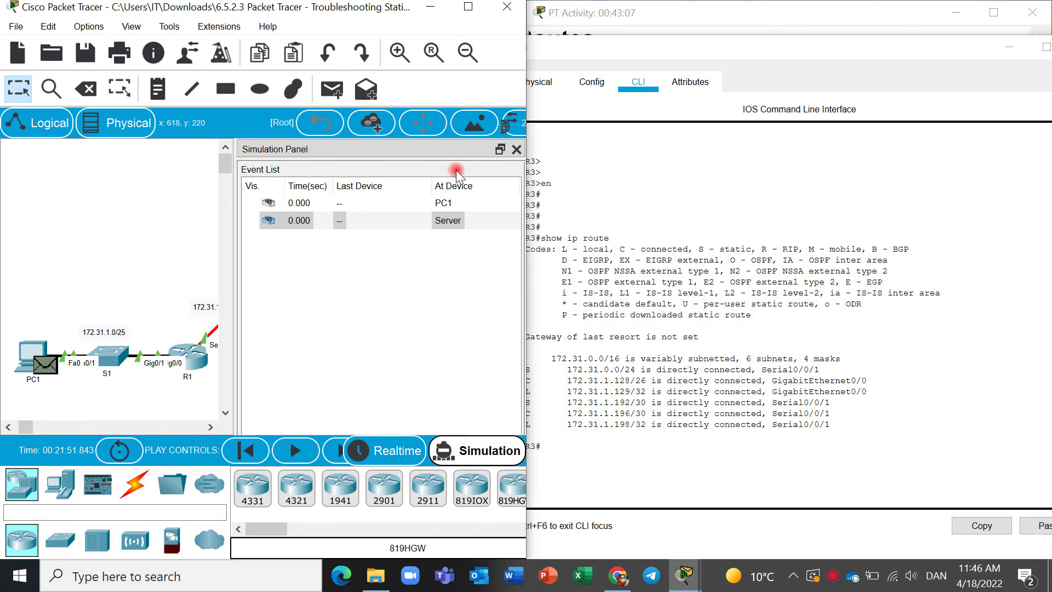
left_click(516, 153)
left_click(614, 361)
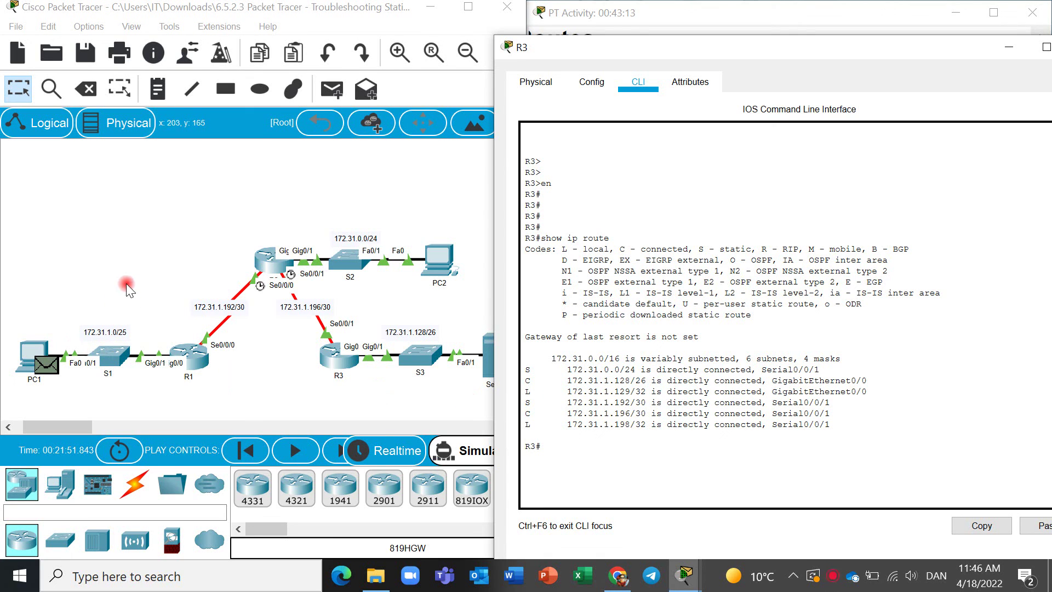
left_click(156, 293)
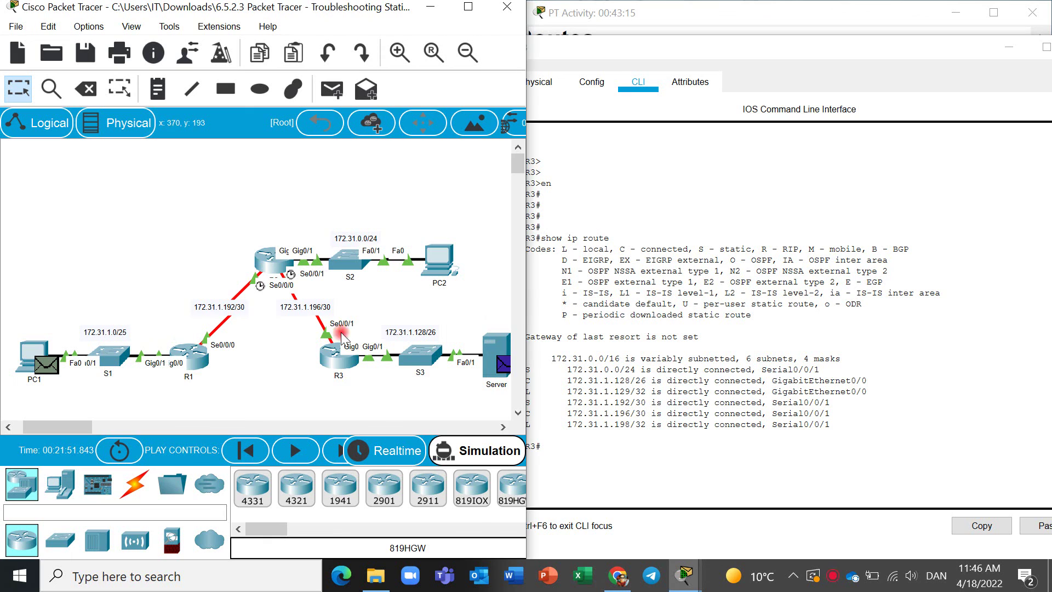
left_click(574, 444)
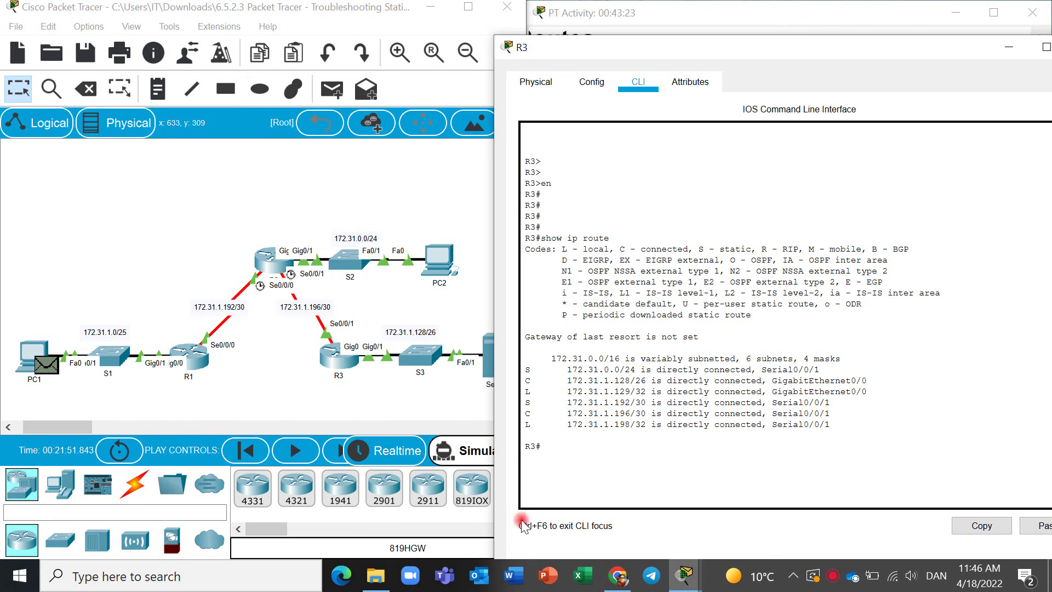
left_click(384, 451)
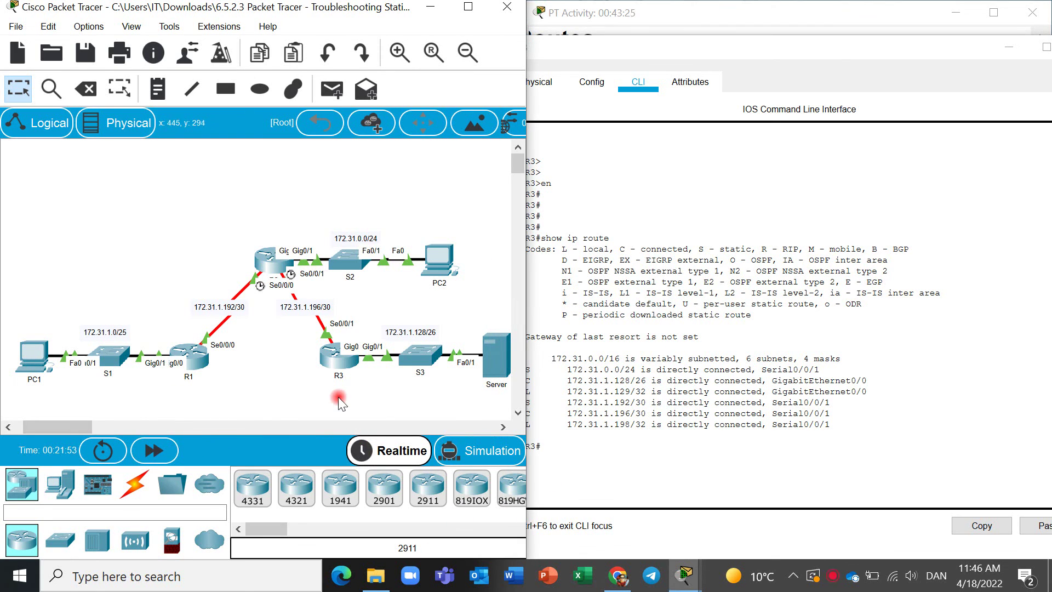
Bring R3's CLI window forward and enter global configuration mode with conf t.
left_click(336, 359)
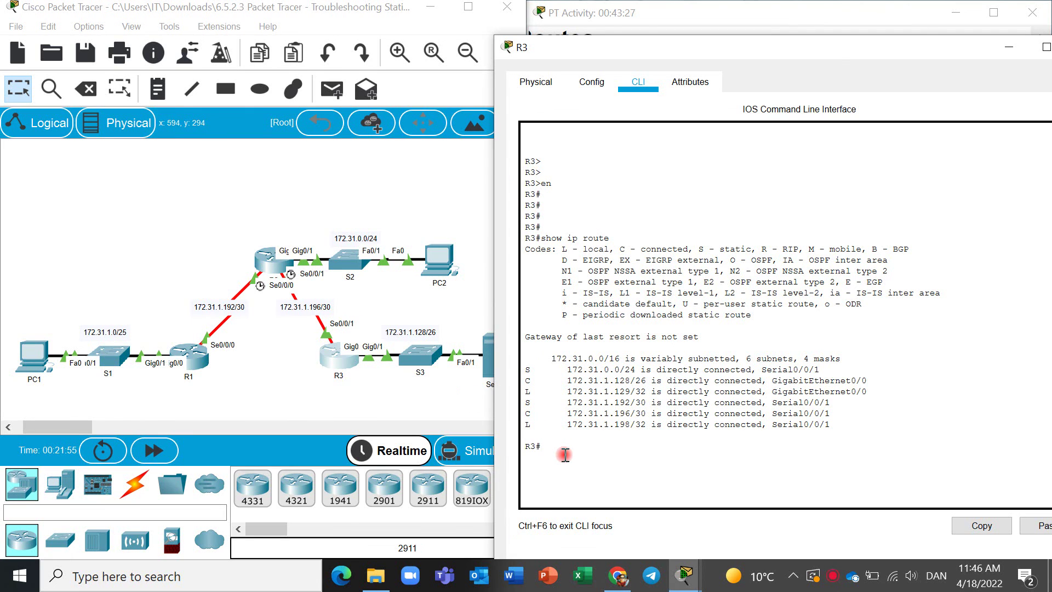
type("i")
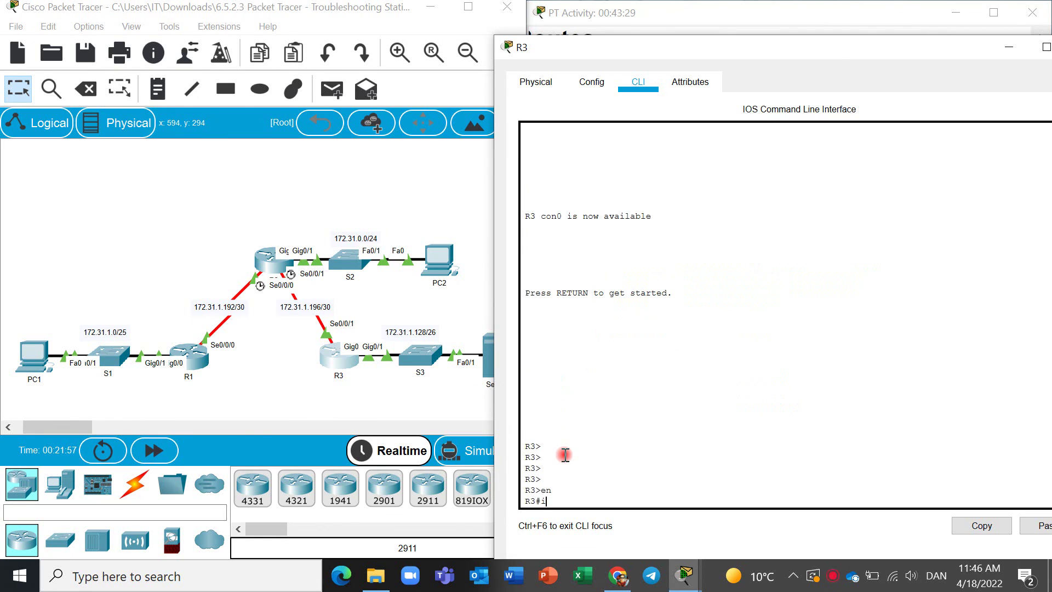
type("conf t")
key("Return")
Add the missing static route on R3 with ip route 172.31.1.0 255.255.255.128 s0/0/1.
type("ip route")
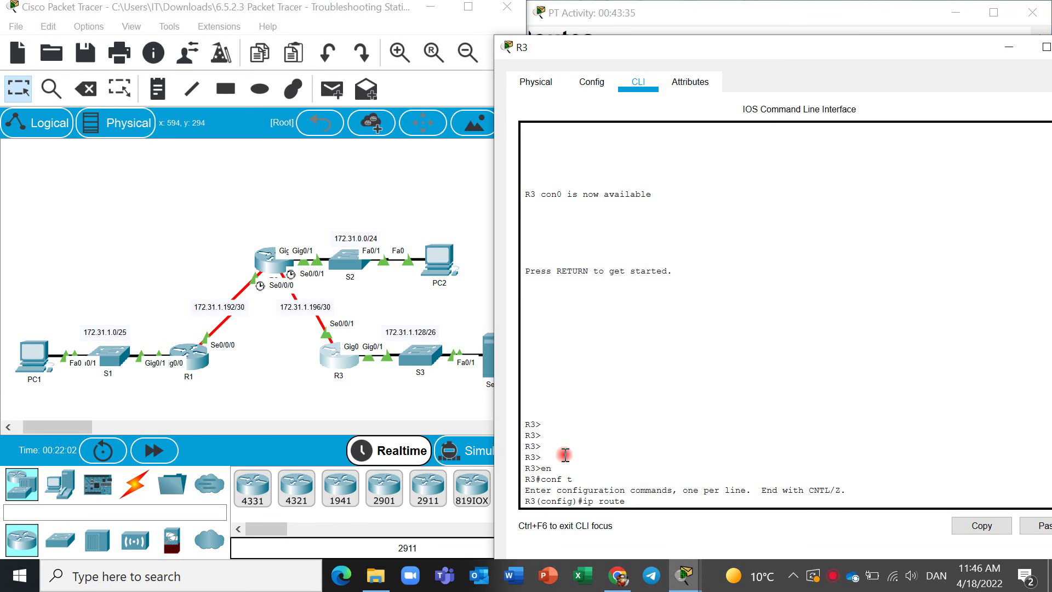
type(" 172.3")
type("1.")
type("0 255.25")
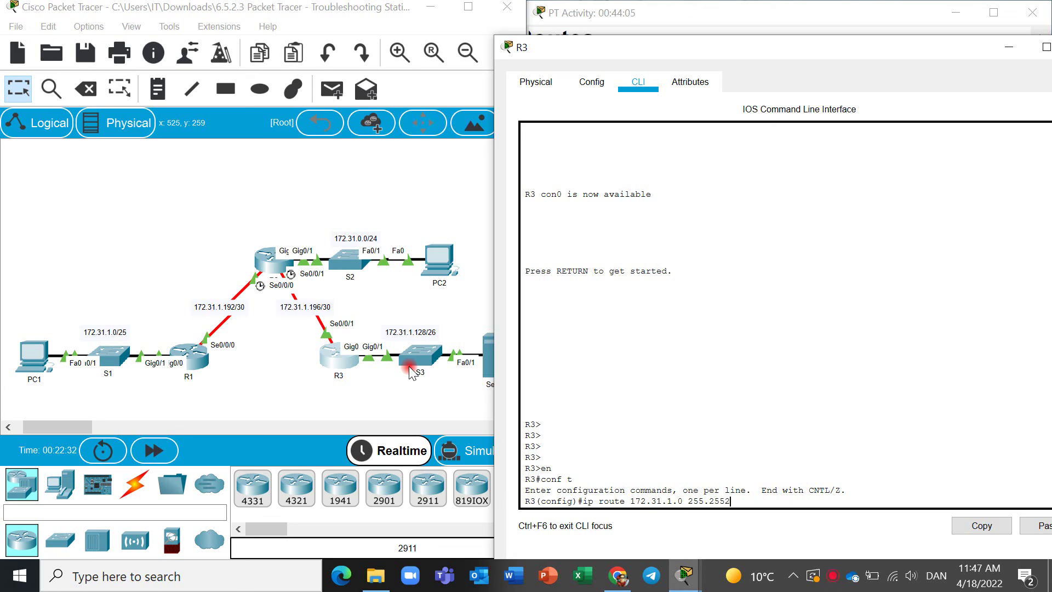
type("5.255.")
mouse_move(677, 52)
left_mouse_down()
mouse_move(731, 48)
mouse_move(674, 35)
left_mouse_up()
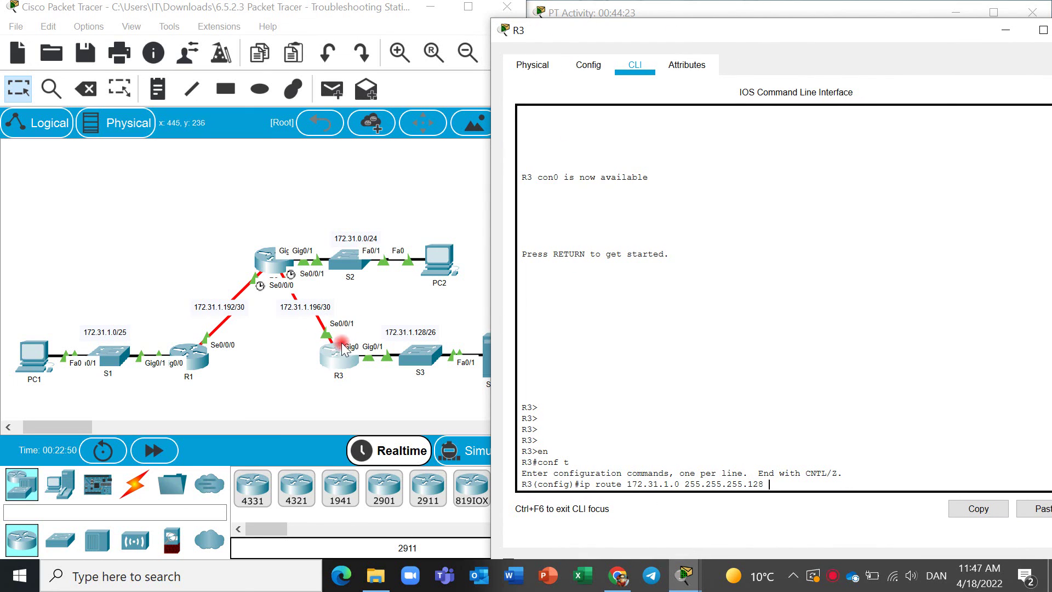
left_click(630, 505)
type("s0/0/1")
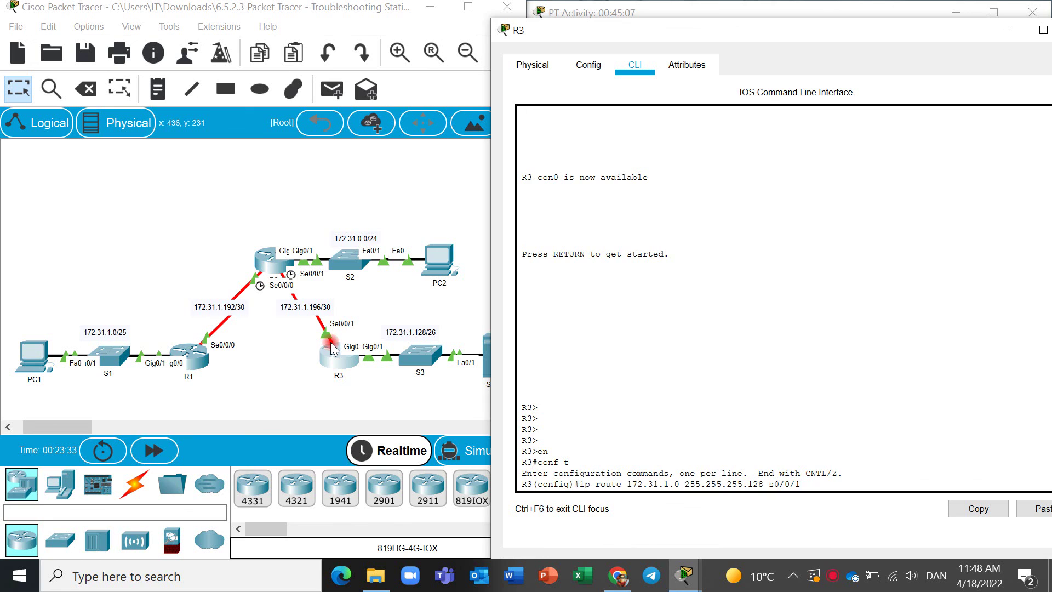
key("Return")
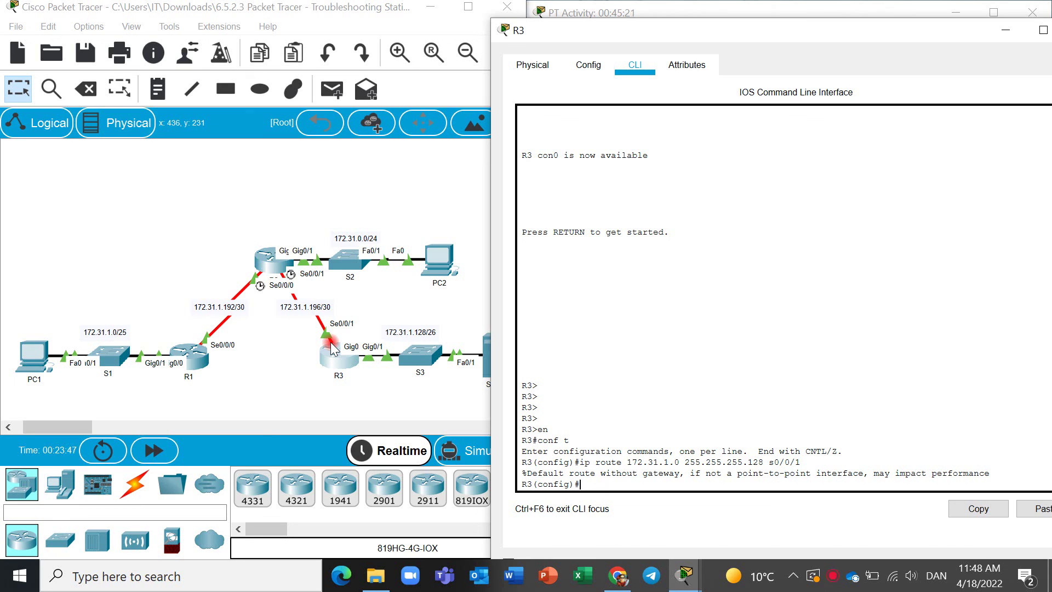
Save R3's configuration with do wr and minimize the R3 window.
key("Return")
key("Return")
key("Return")
key("Return")
type("do wr")
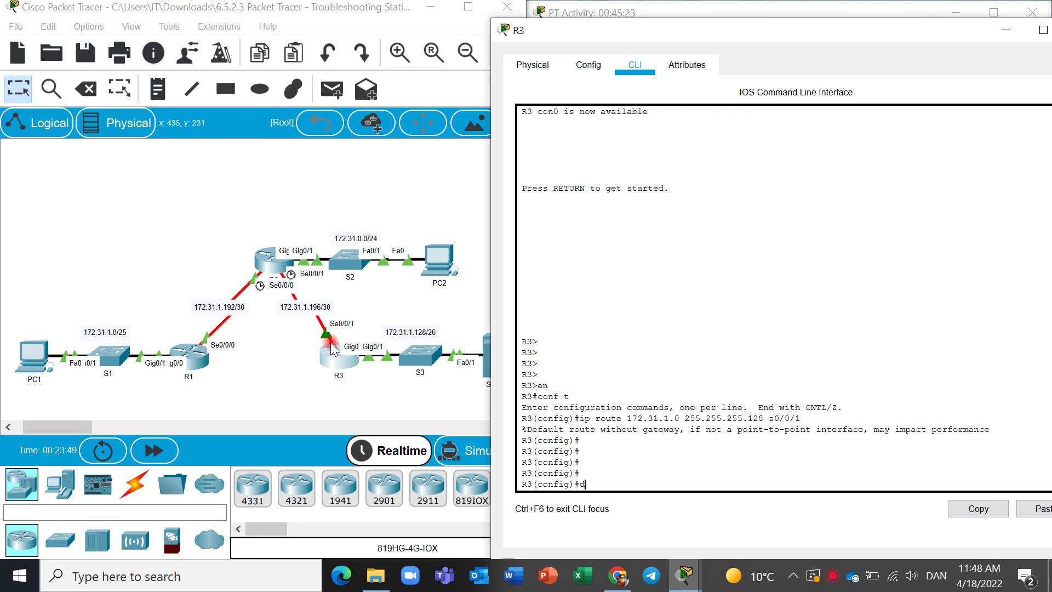
key("Return")
key("Return")
key("Return")
key("Return")
key("Return")
key("Return")
key("Return")
key("Return")
key("Return")
key("Return")
key("Return")
key("Return")
key("Return")
key("Return")
key("Return")
key("Return")
key("Return")
key("Return")
key("Return")
key("Return")
key("Return")
key("Return")
key("Return")
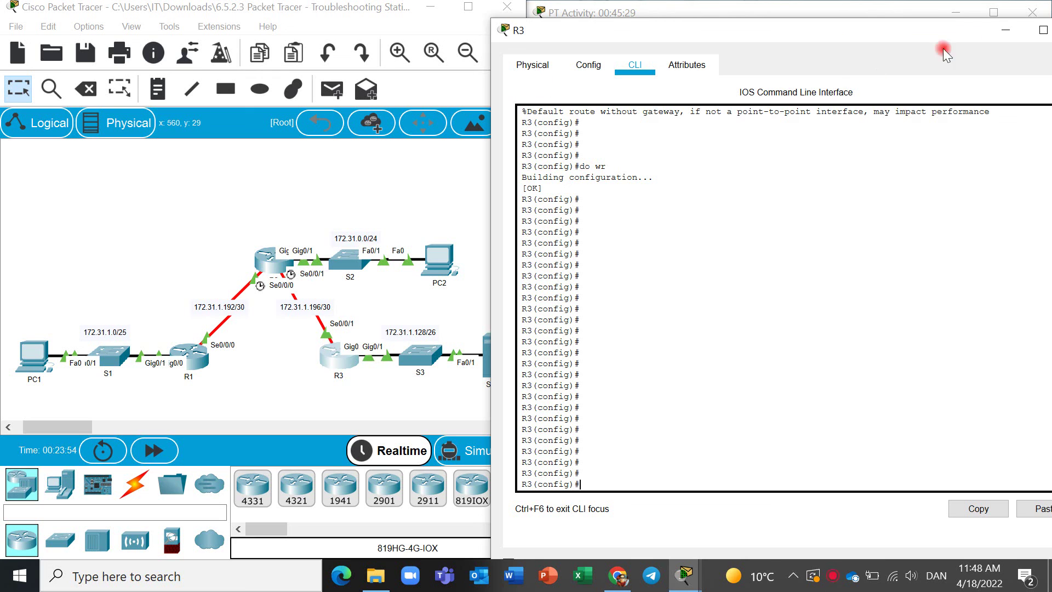
left_click(993, 30)
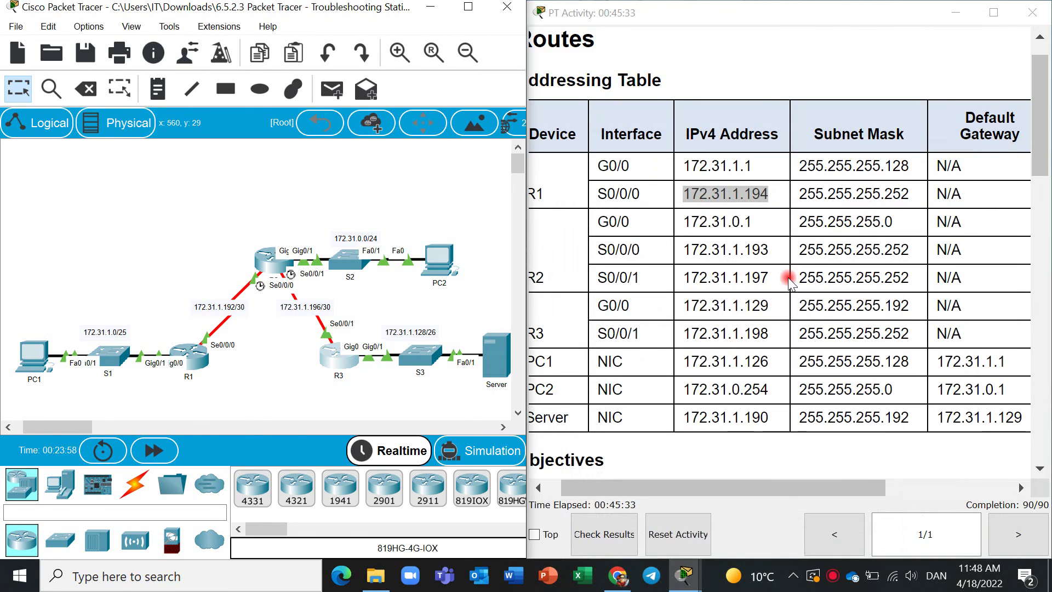
Check the Part 4 verification instructions, open PC1's Command Prompt, and ping the server at 172.31.1.190.
scroll(725, 316, "left", 1)
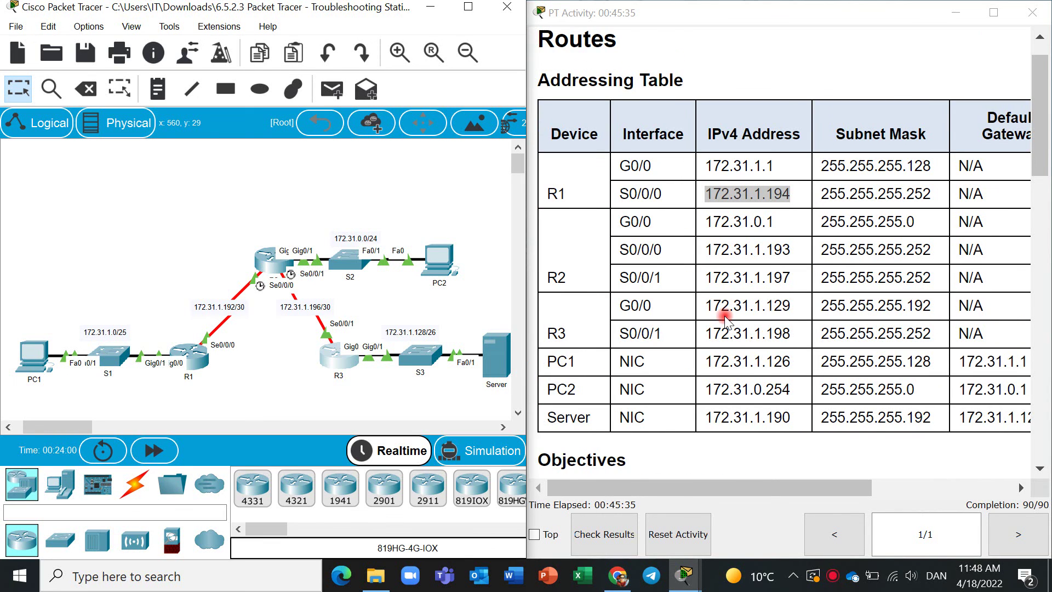
scroll(725, 316, "down", 1)
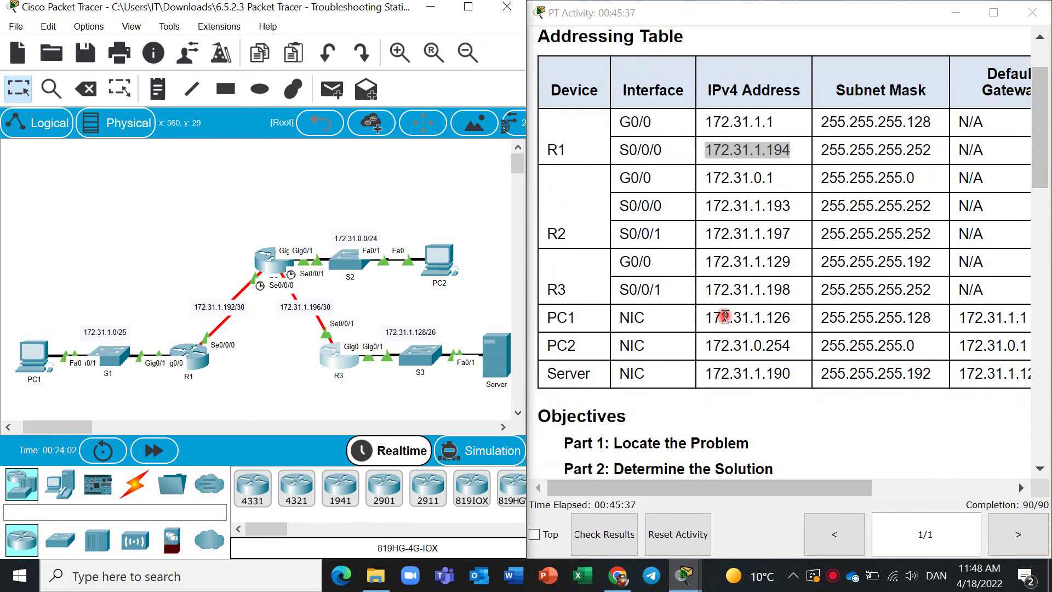
scroll(725, 316, "down", 10)
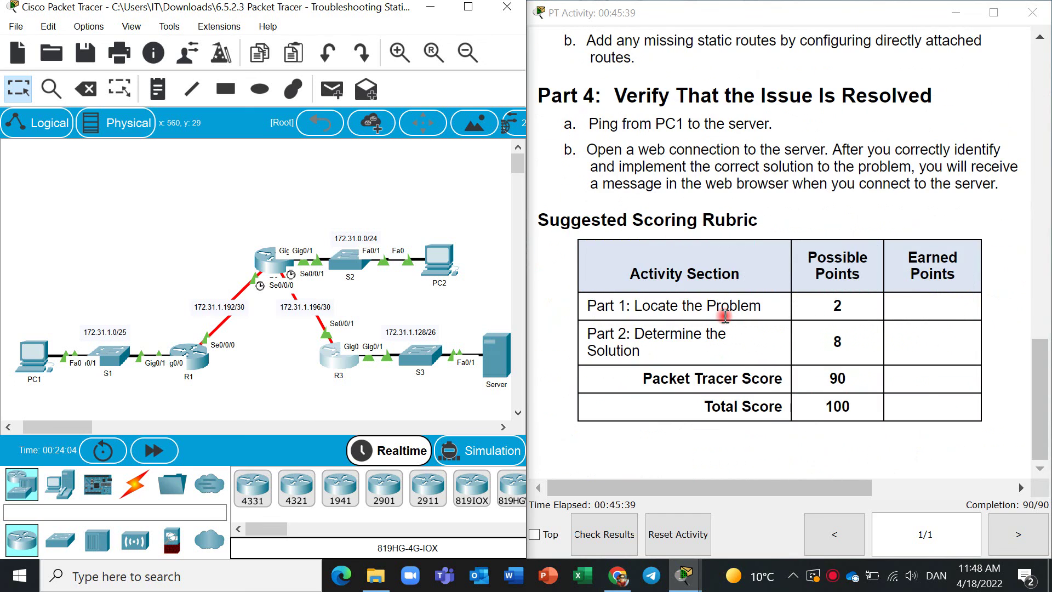
scroll(725, 316, "up", 2)
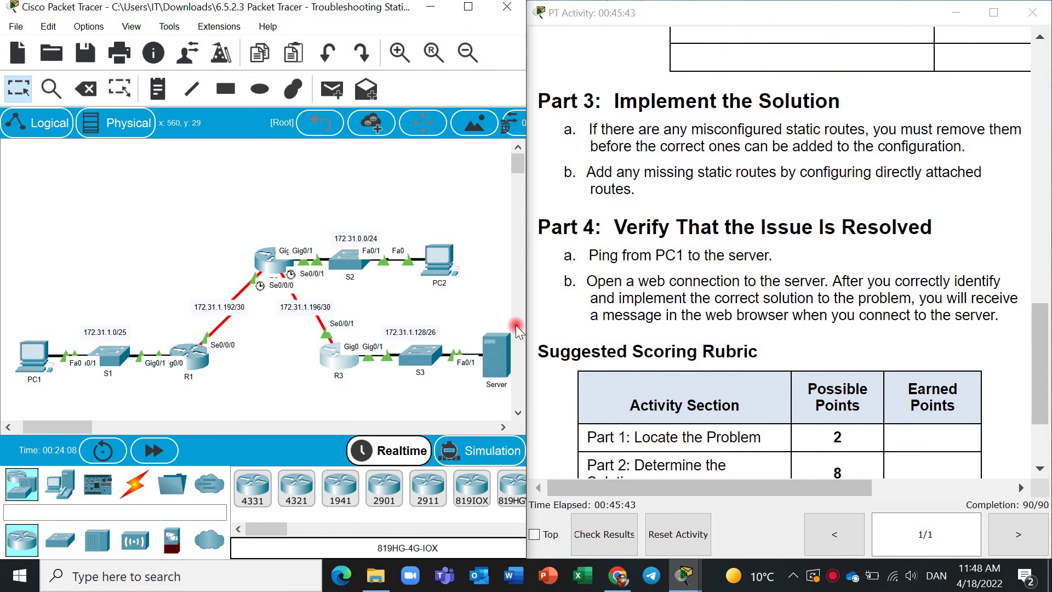
left_click(34, 353)
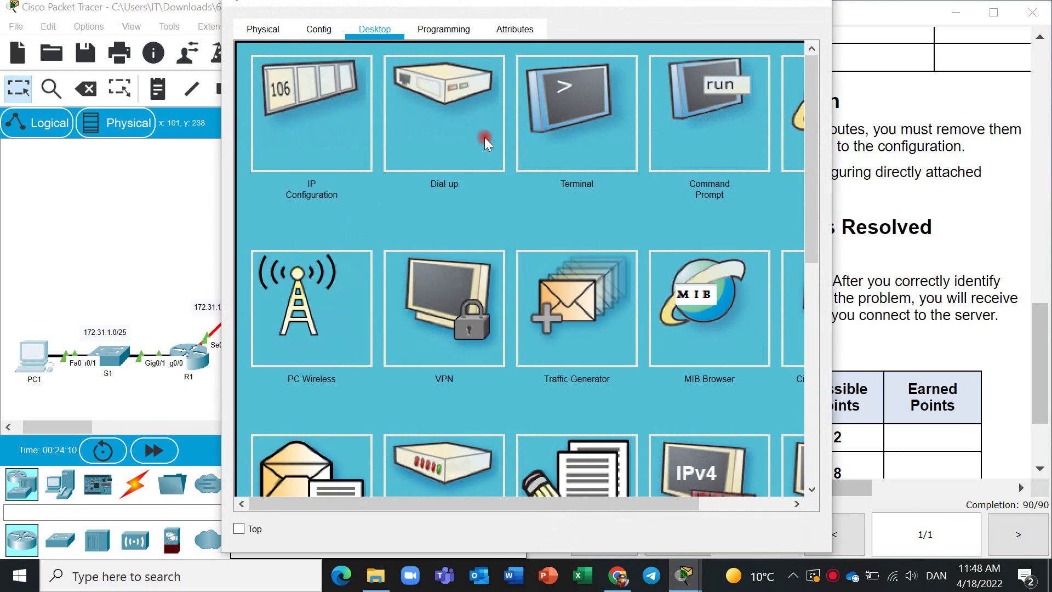
left_click(683, 126)
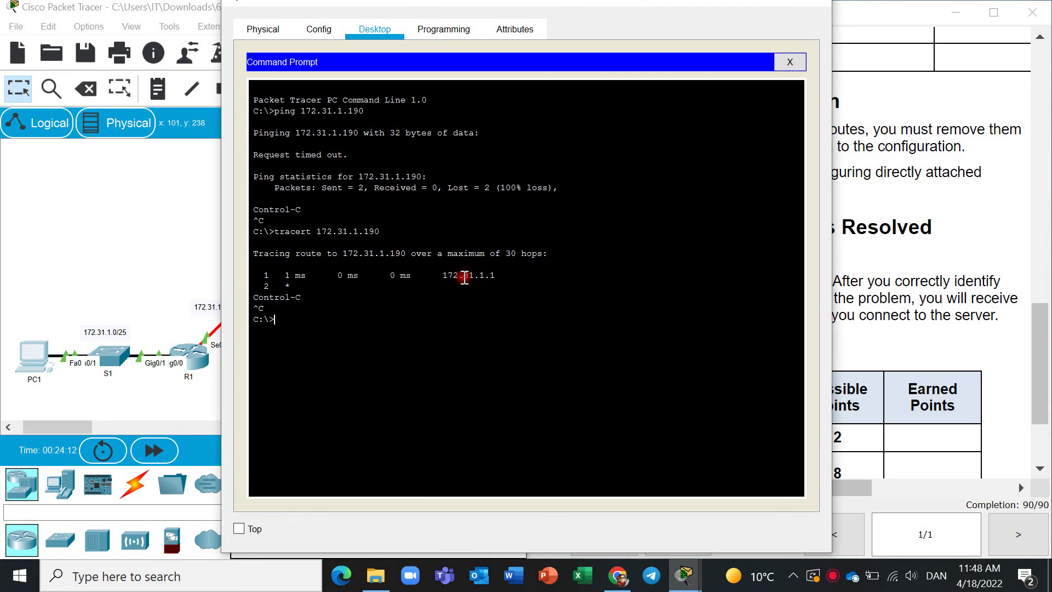
key("Up")
key("Up")
key("Return")
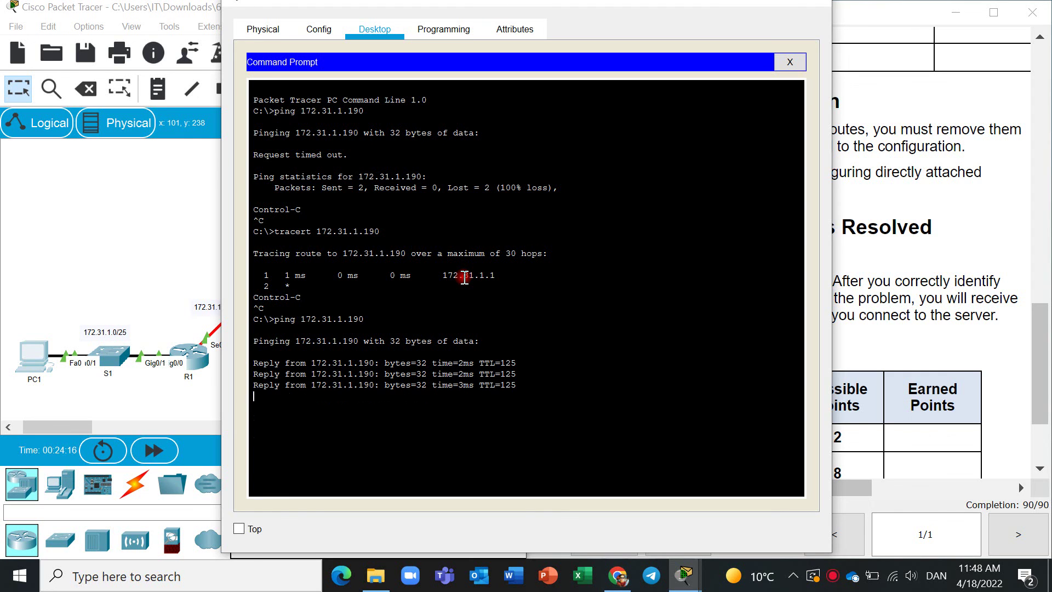
Trace the route from PC1 to the server with tracert 172.31.1.190.
key("Up")
key("Up")
key("Return")
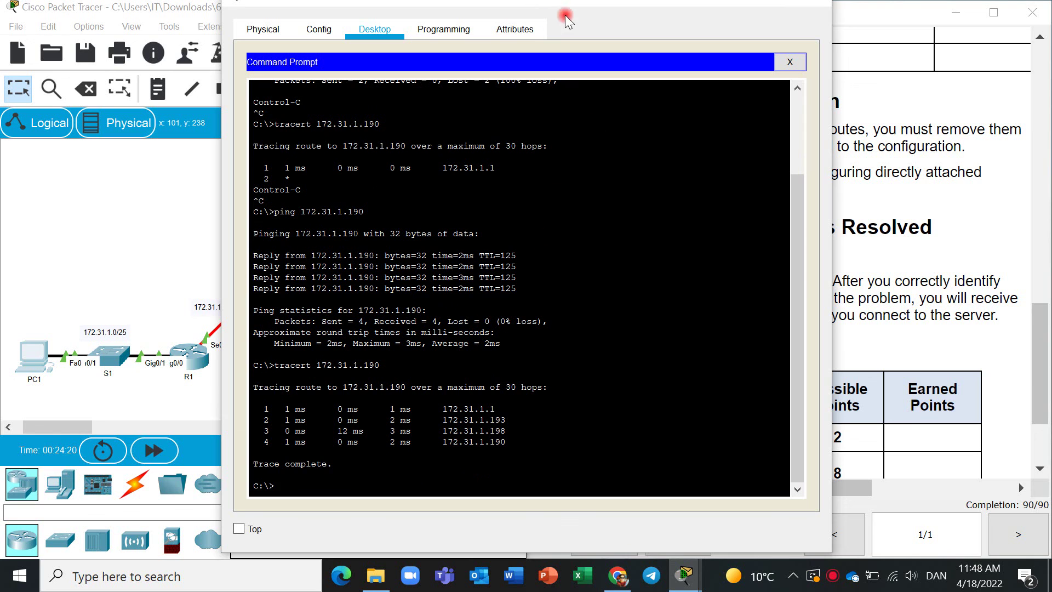
Move PC1's window beside the topology and compare the tracert hops with the path from PC1 through the routers to the Server.
left_click_drag(603, 6, 1007, 108)
left_click_drag(909, 24, 877, 18)
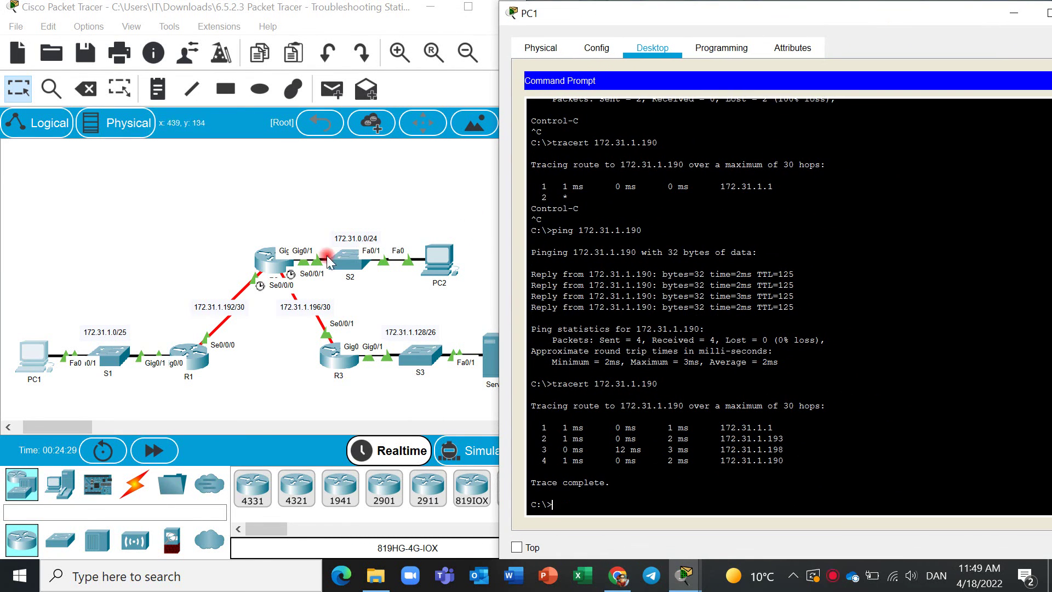
left_click(114, 353)
left_click(133, 346)
left_click(167, 361)
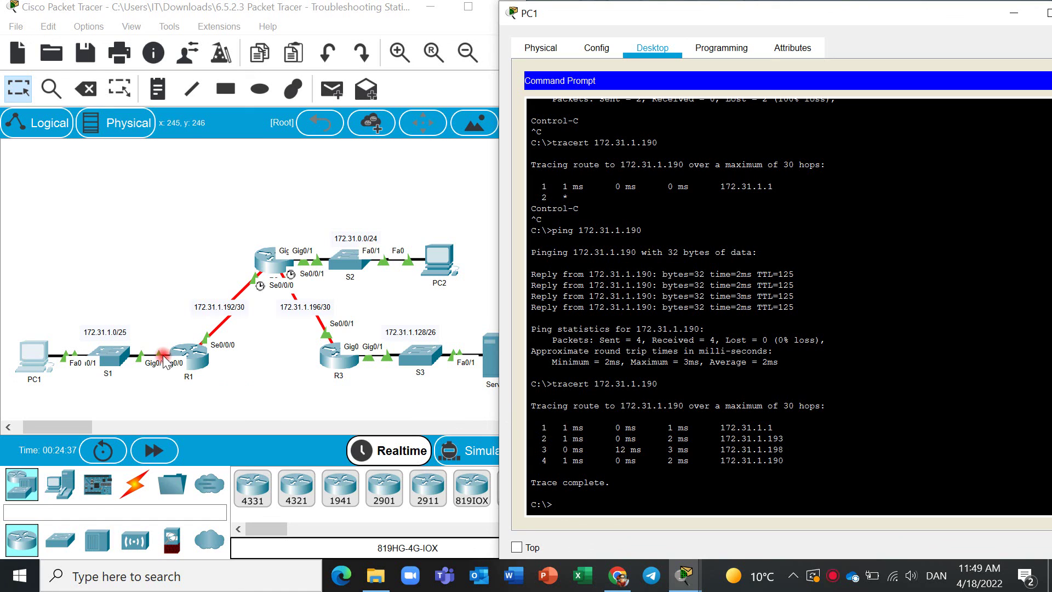
left_click(160, 354)
left_click(763, 448)
left_click(485, 387)
left_click(268, 303)
left_click(46, 492)
left_click(329, 283)
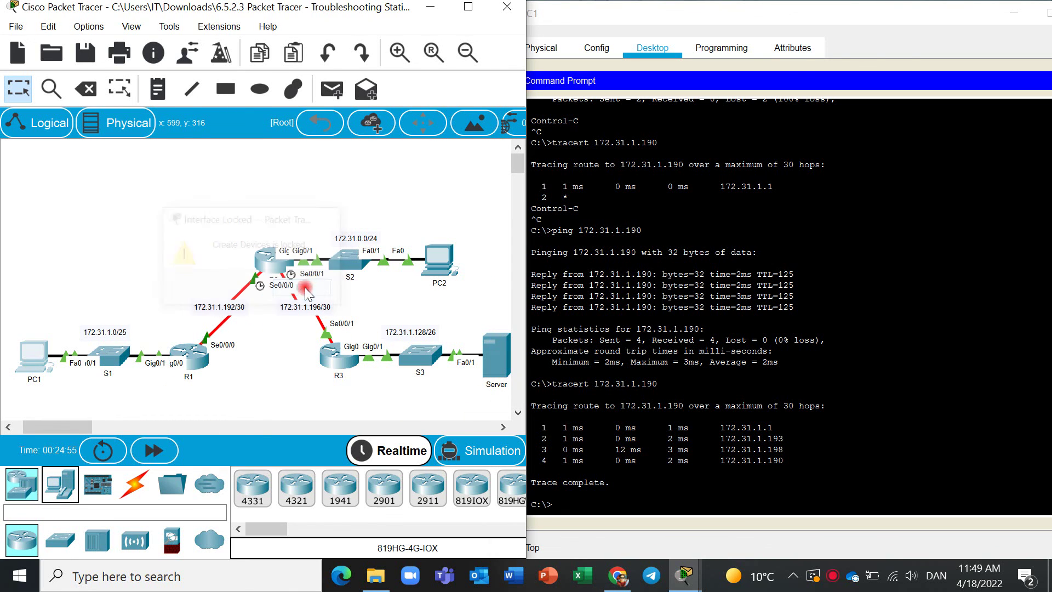
left_click_drag(71, 426, 83, 428)
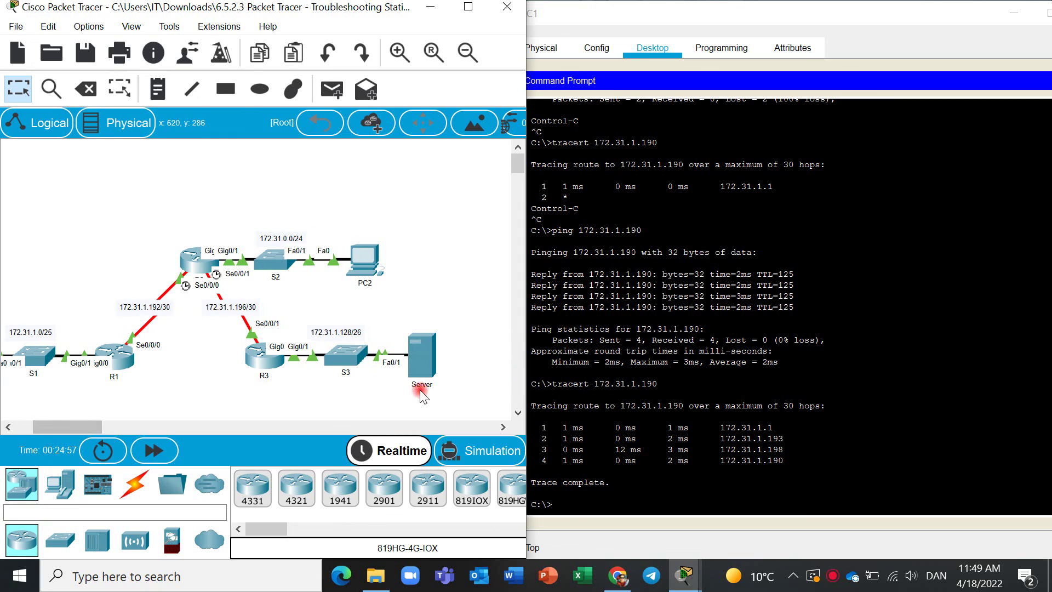
left_click(578, 498)
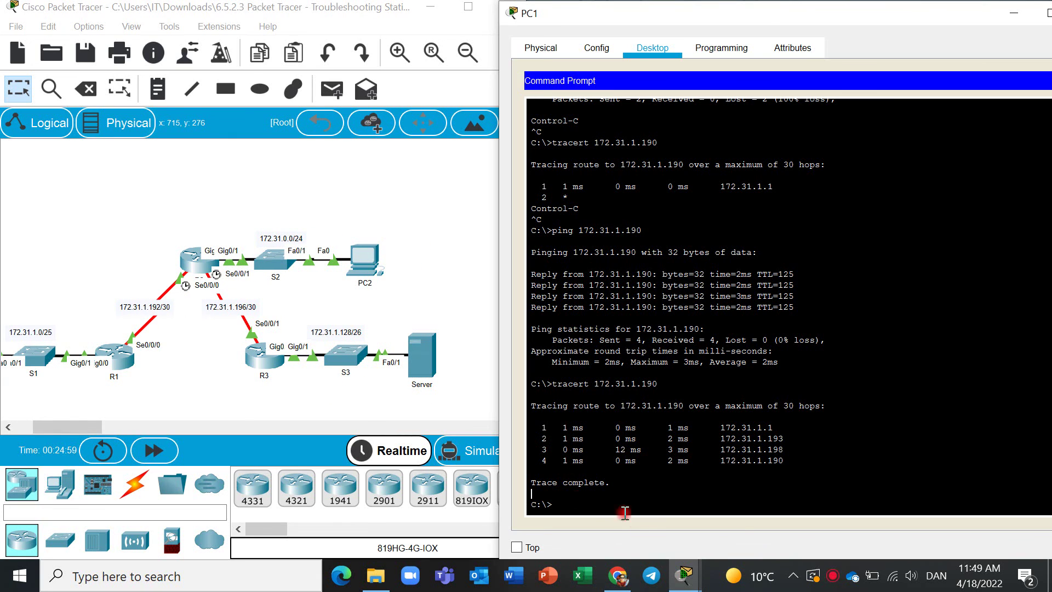